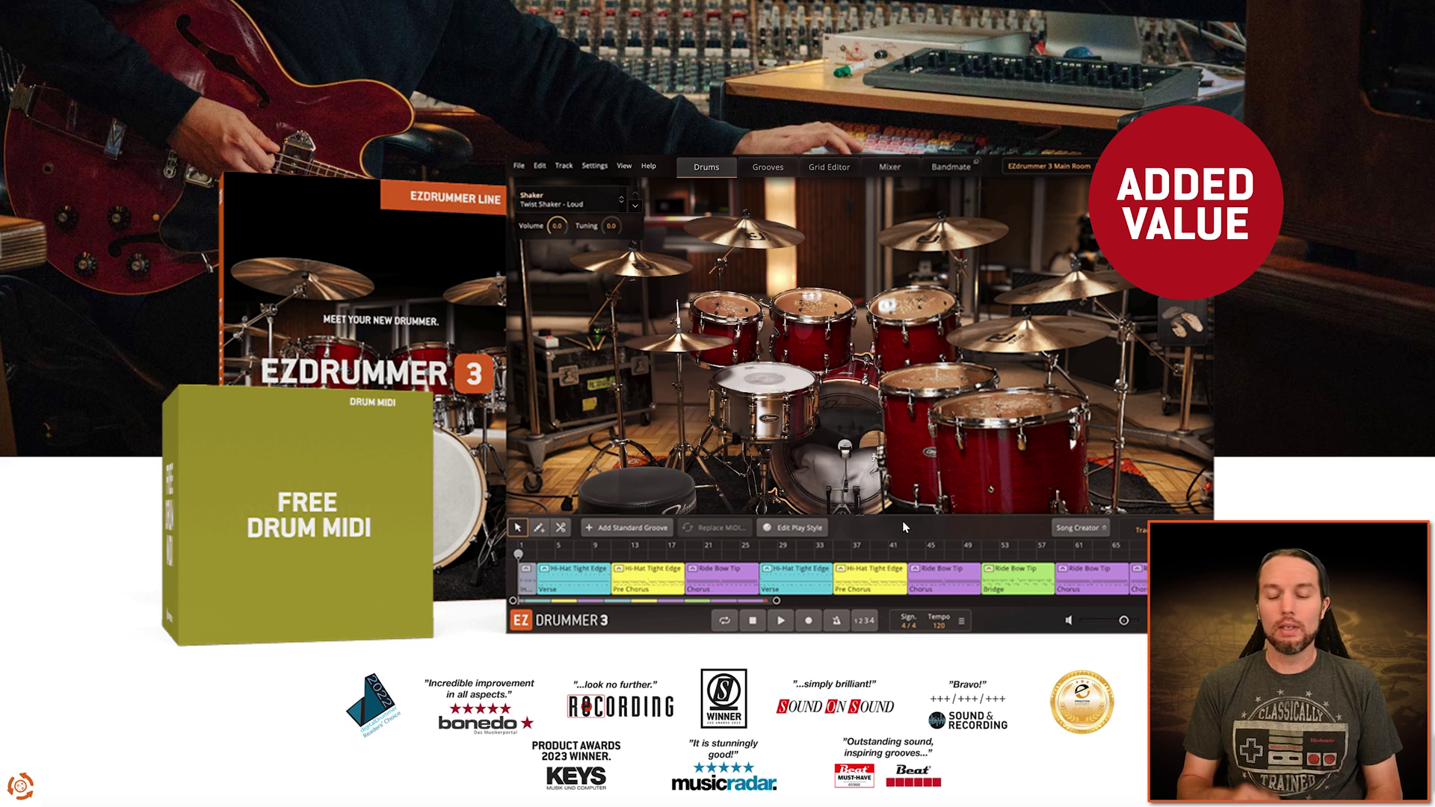
- Look through the EZdrummer 3 product page, including its system requirements, site header and purchase options
scroll(902, 527, "down", 20)
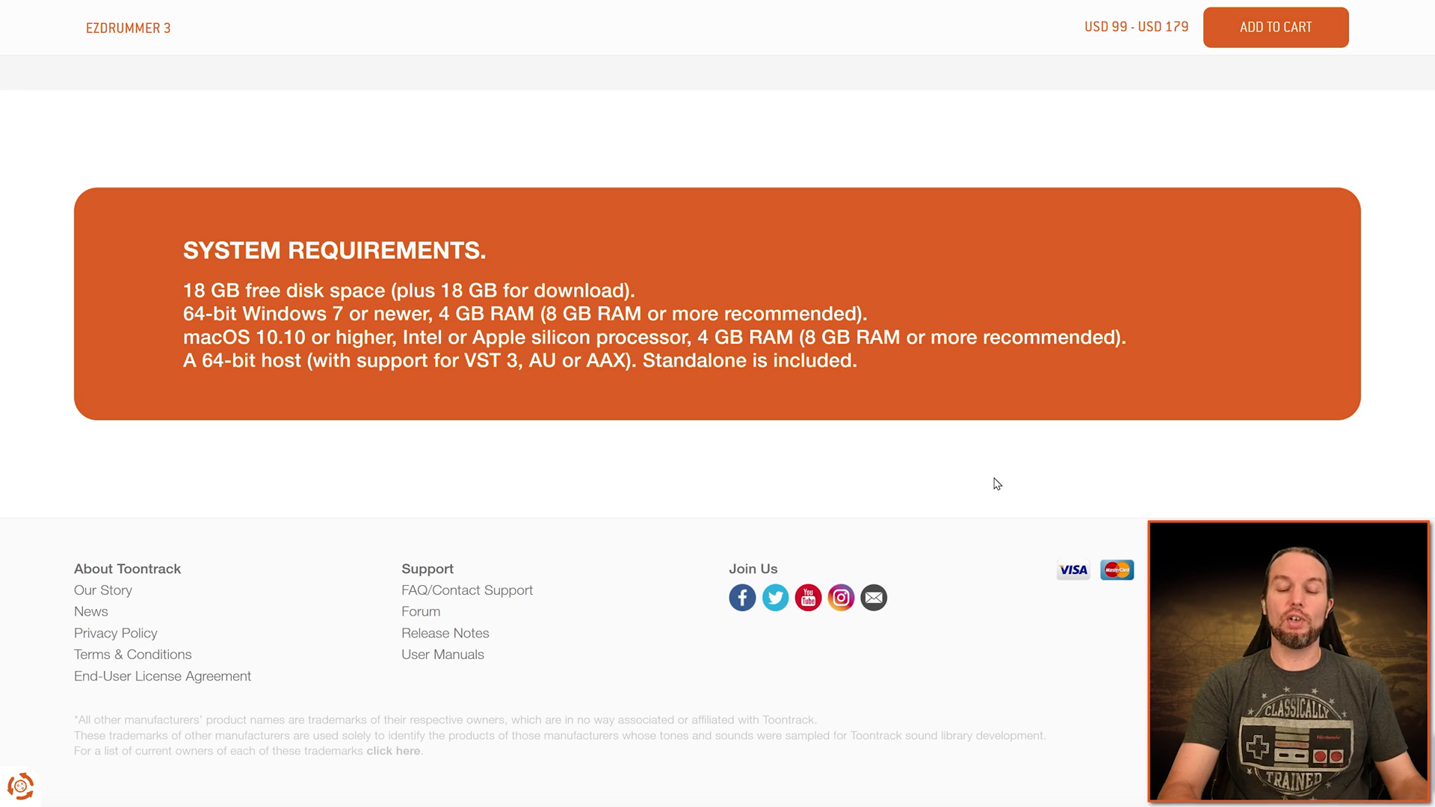
key("Home")
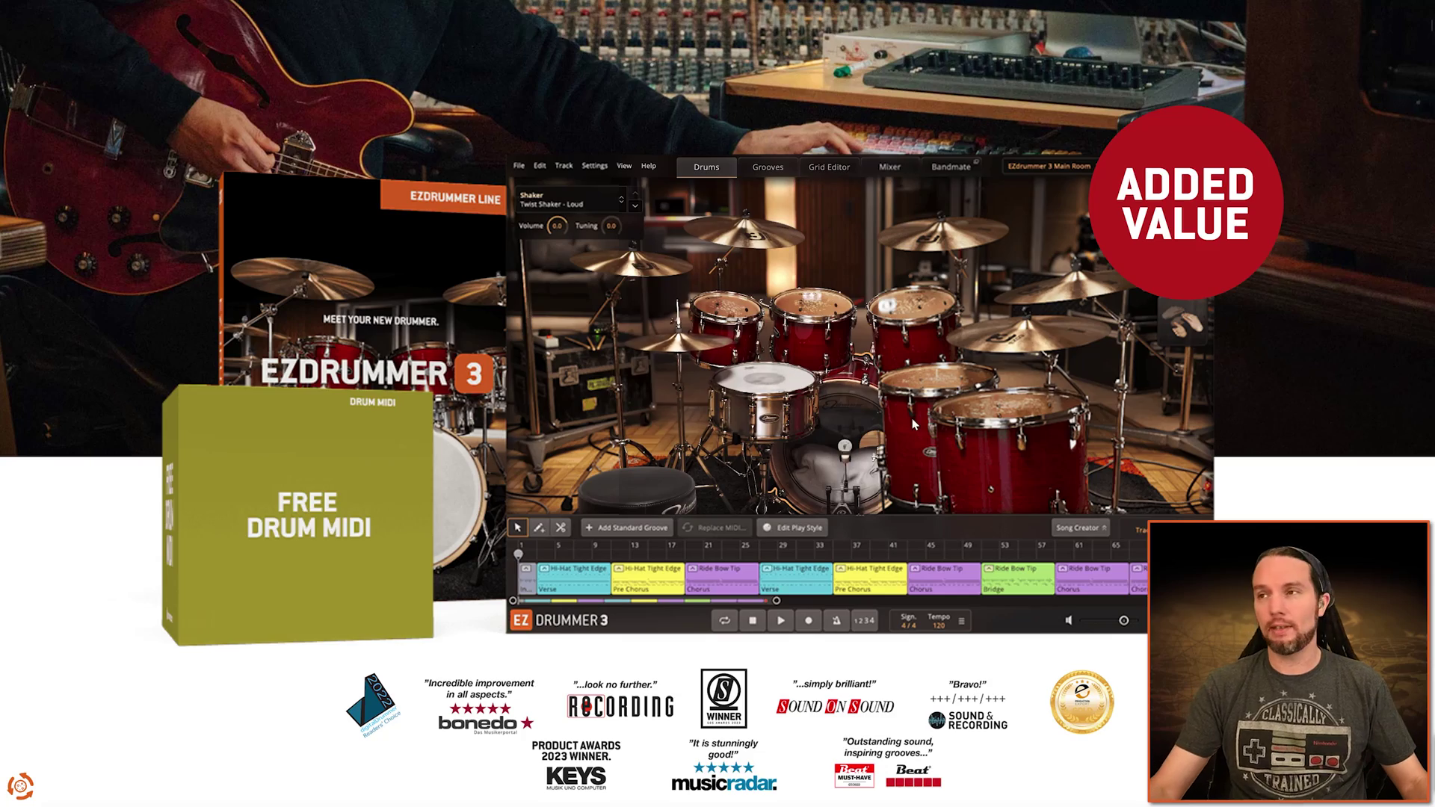
scroll(913, 424, "up", 8)
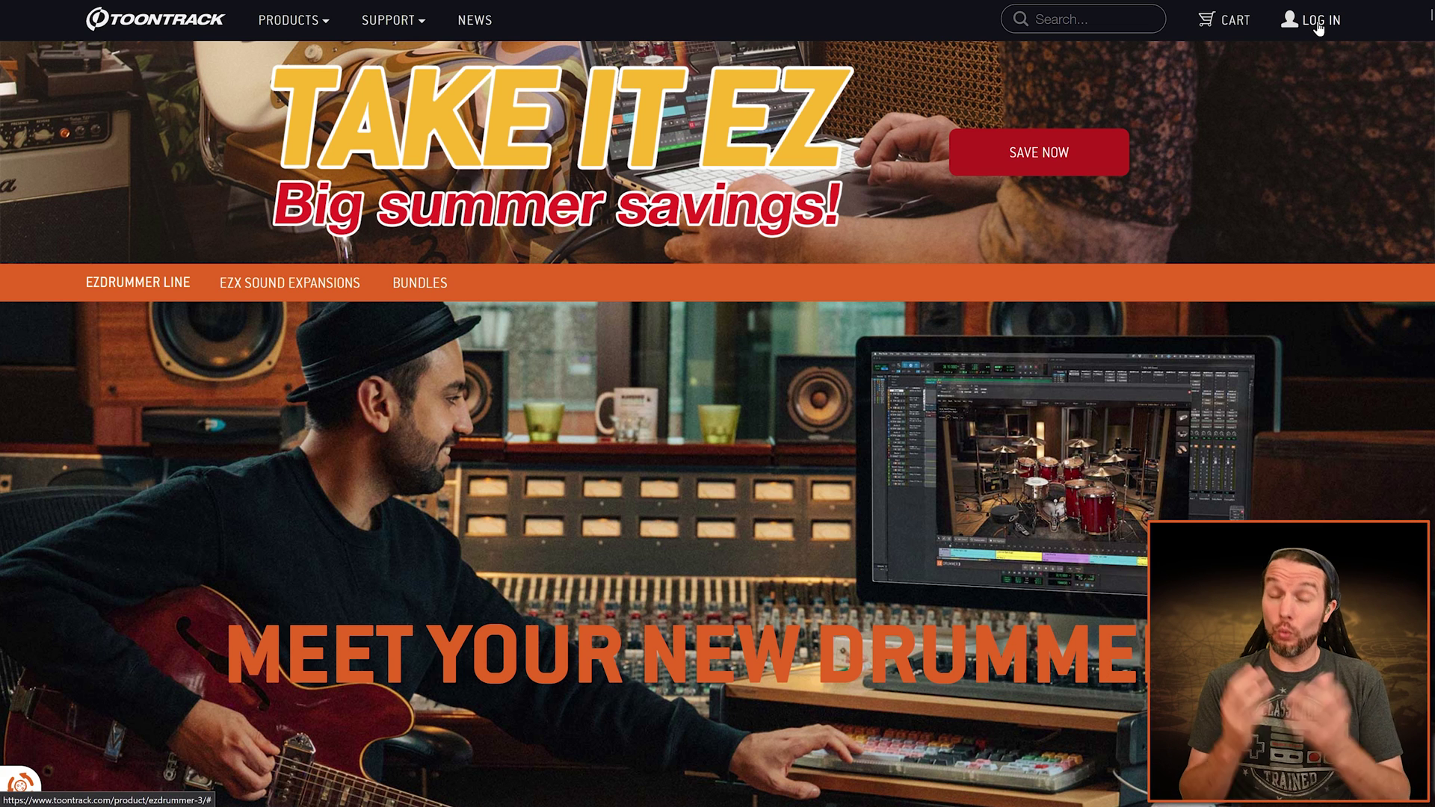
scroll(1193, 144, "down", 10)
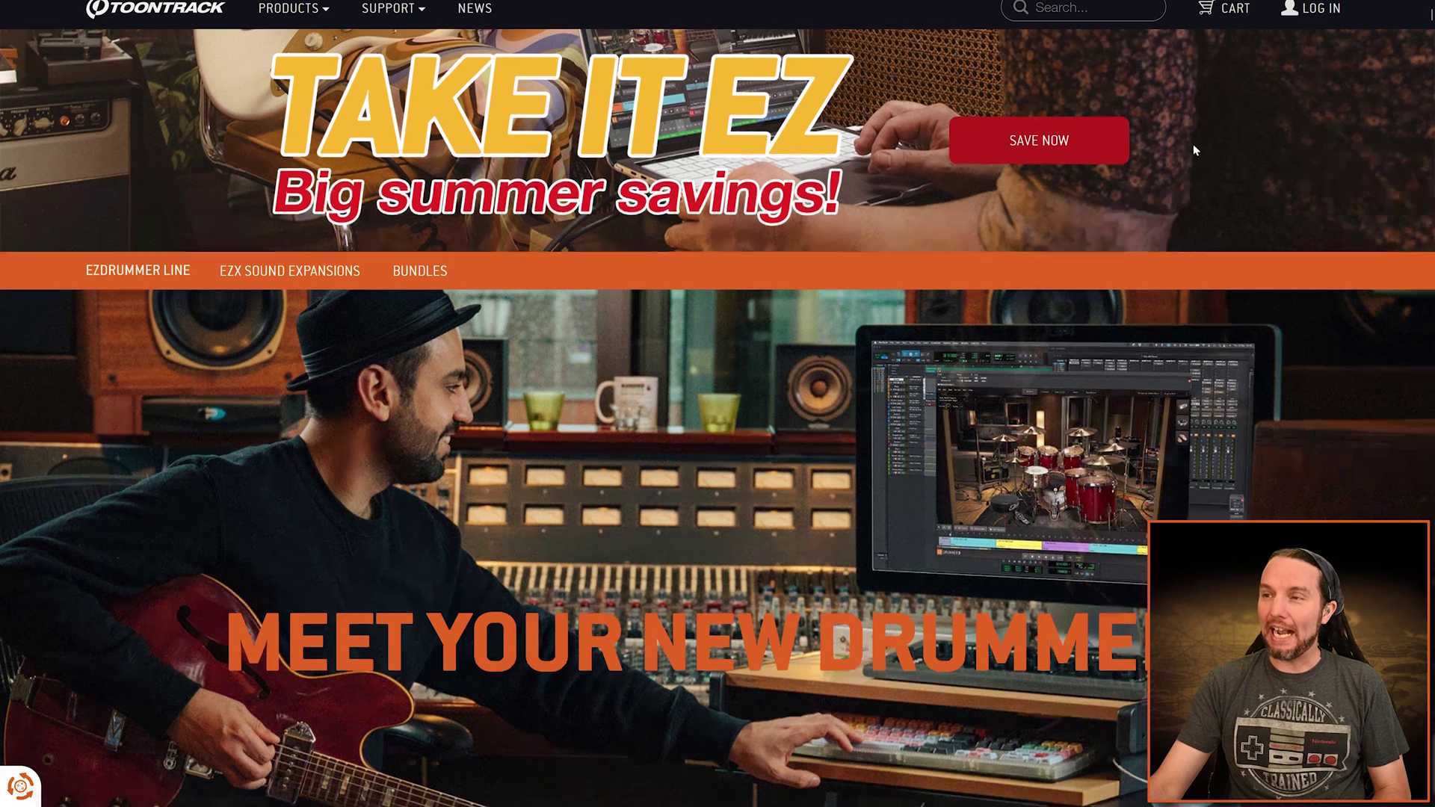
scroll(1078, 235, "down", 15)
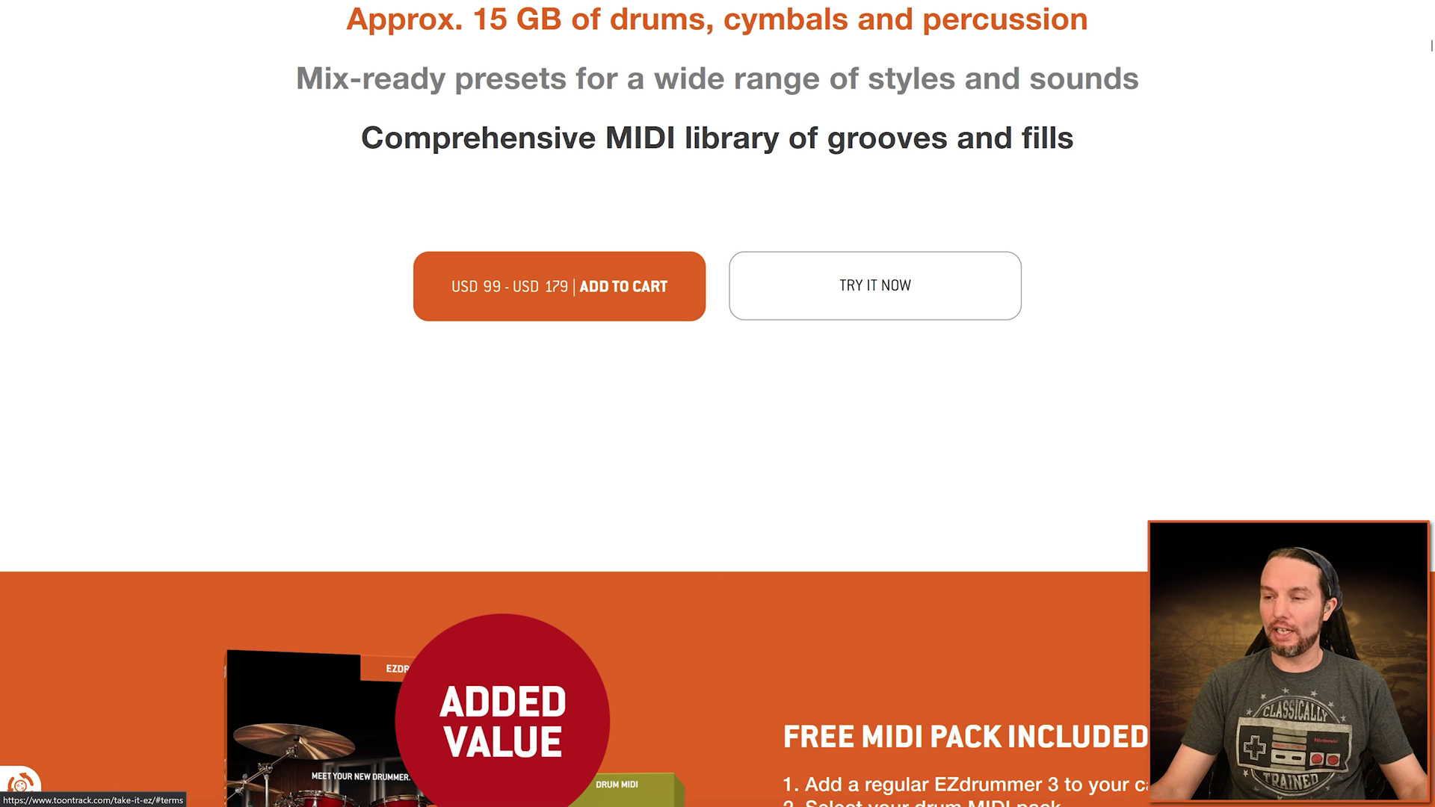
- Open Toontrack Product Manager, view the serial number form for registering a new product, and close the form
key("super")
type("product")
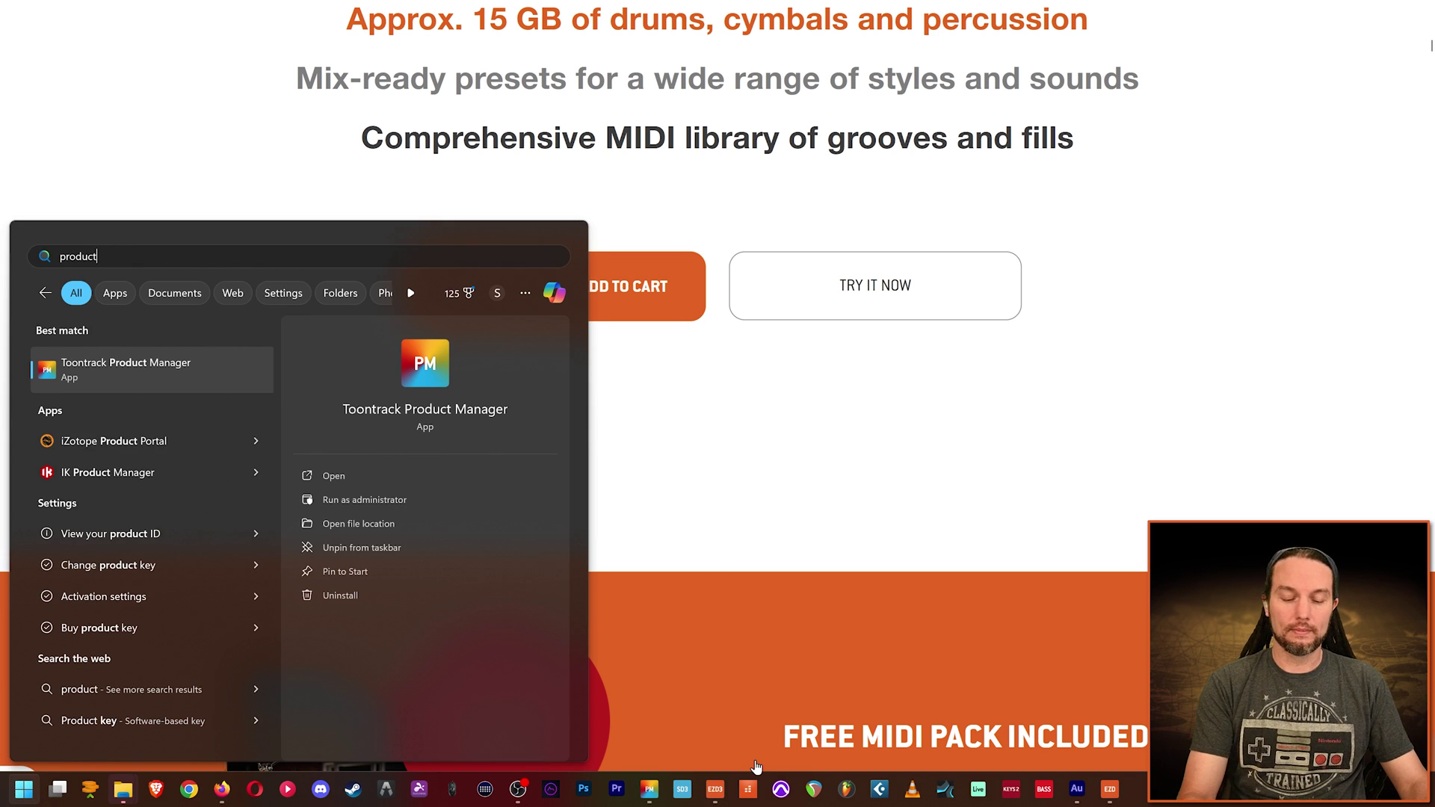
key("Return")
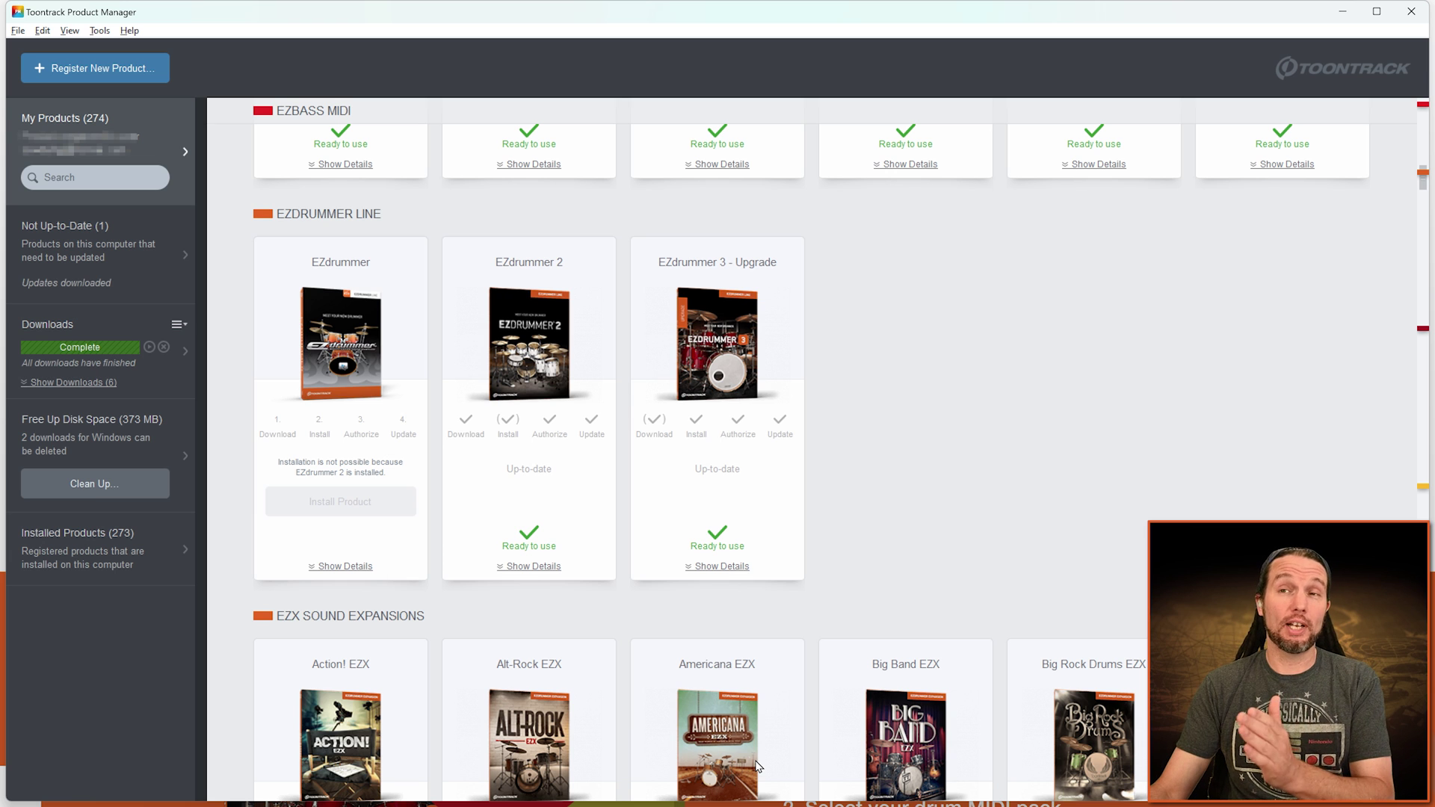
left_click(146, 74)
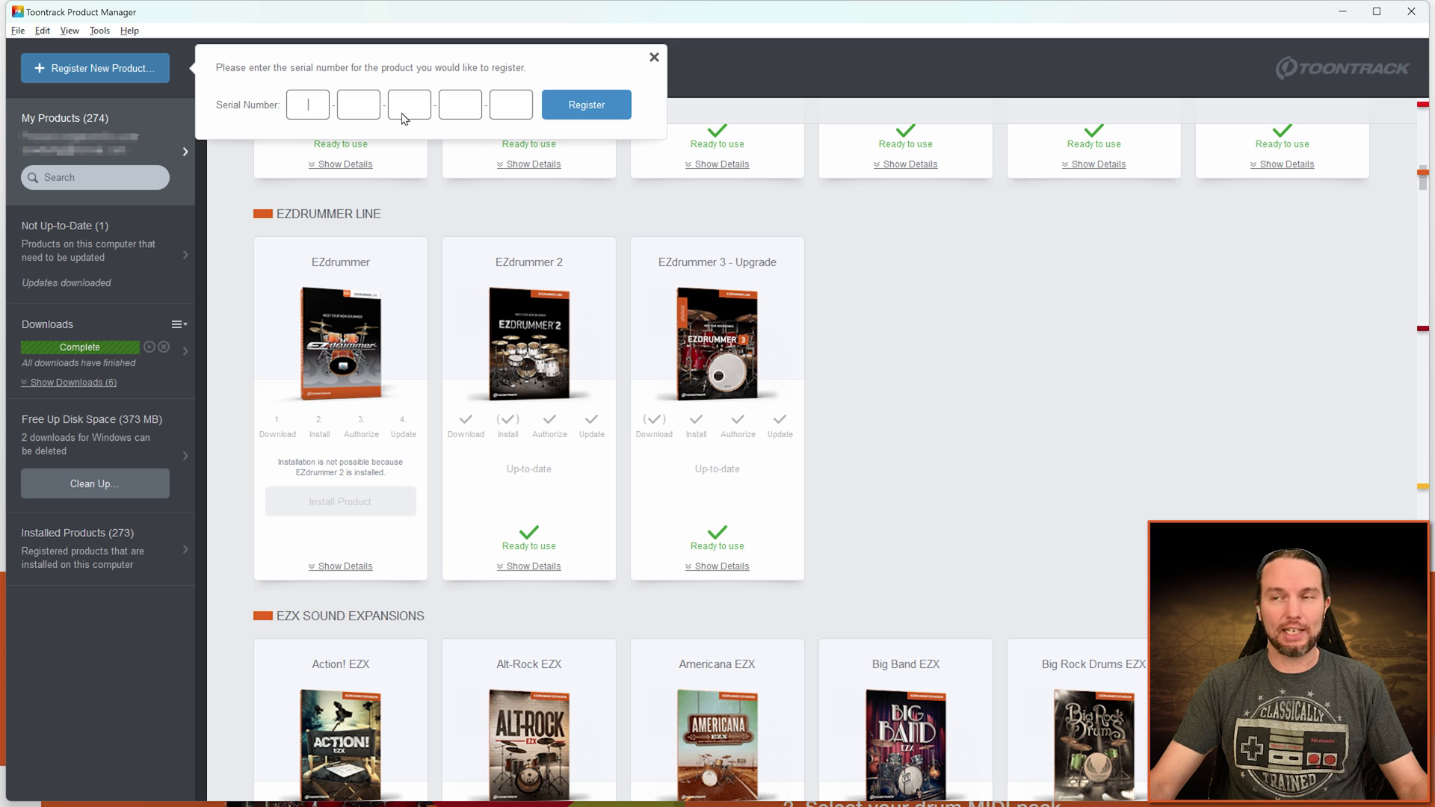
left_click(653, 59)
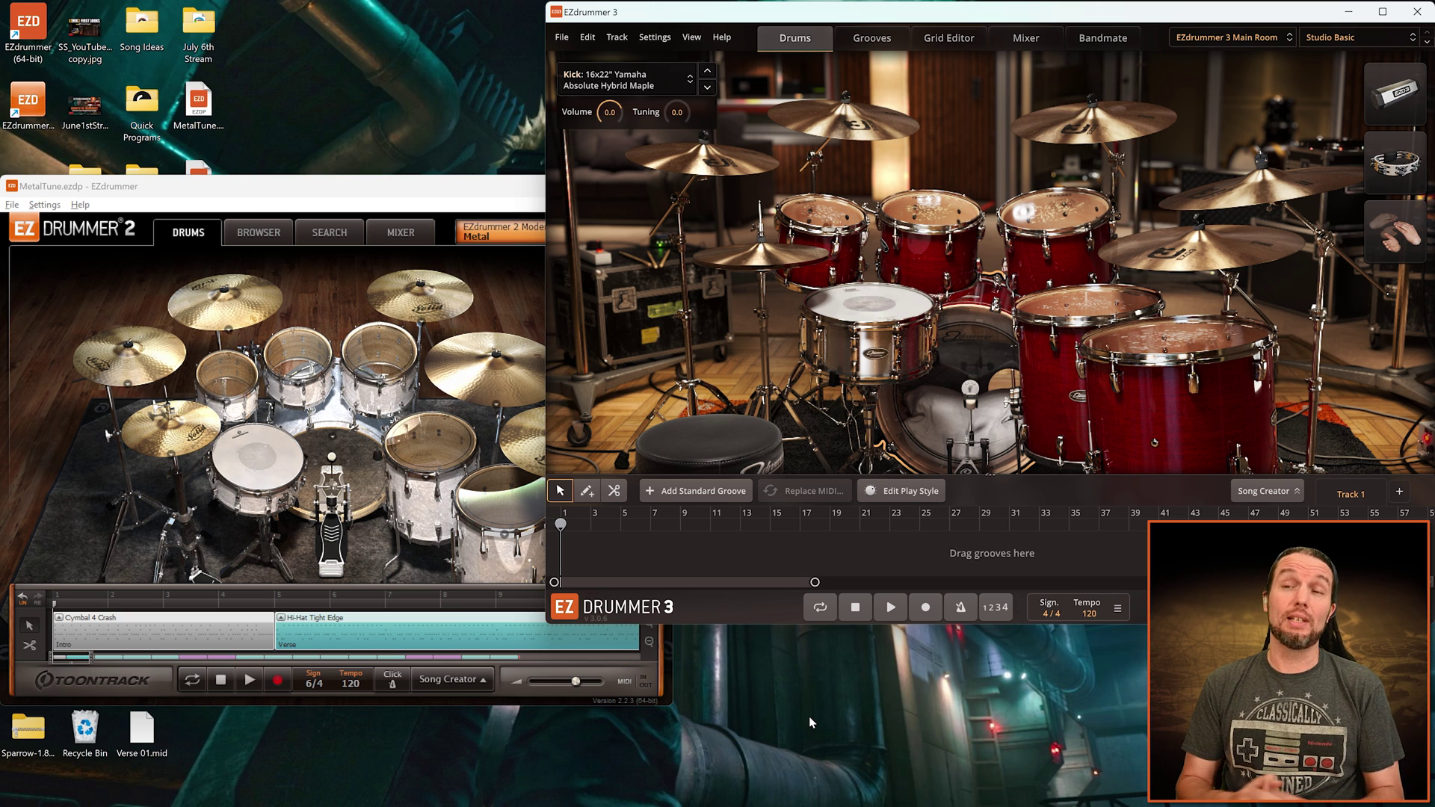
- Compare the EZdrummer 2 and EZdrummer 3 windows, auditioning the kick in both and the snare in EZdrummer 3
left_click(403, 198)
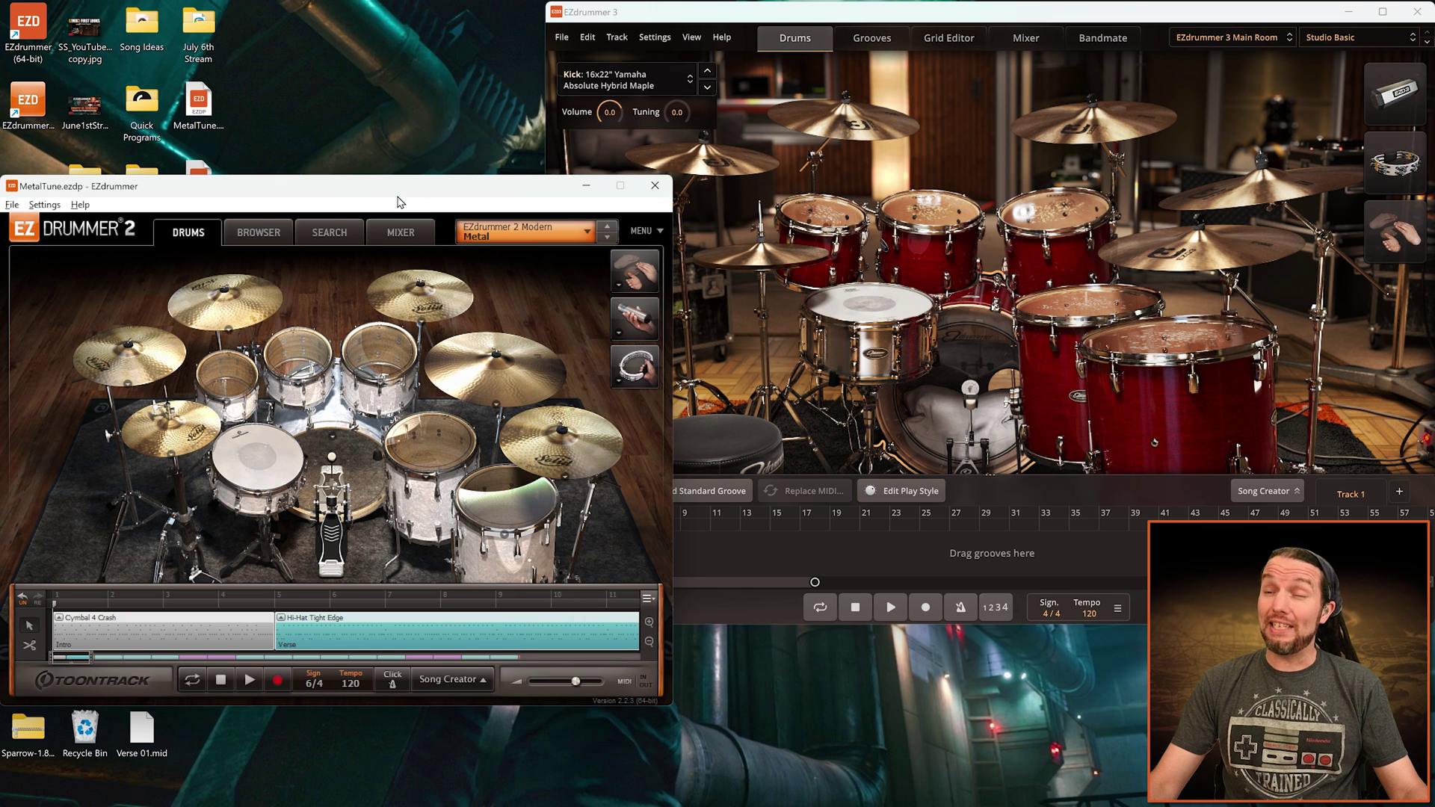
left_click(914, 21)
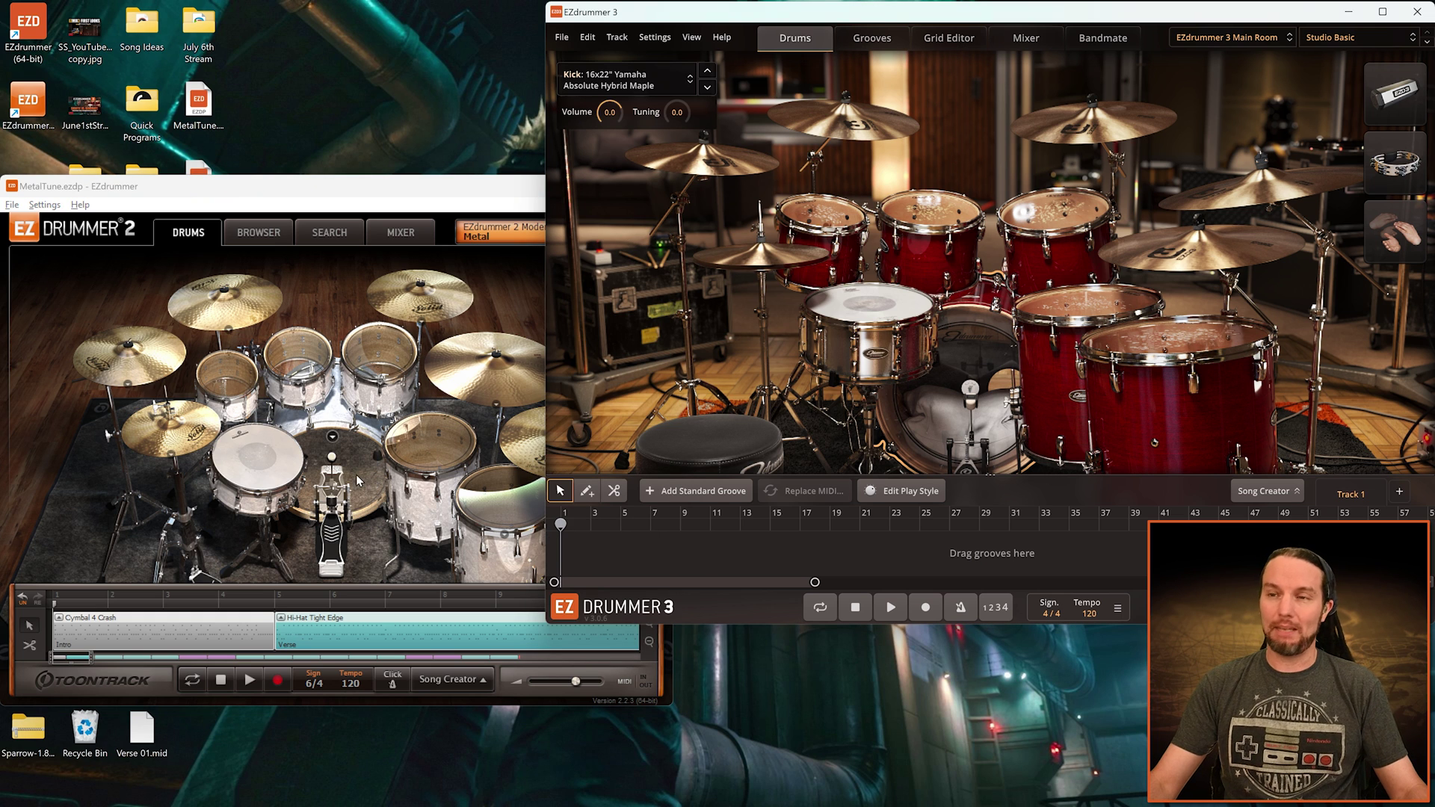
left_click(335, 465)
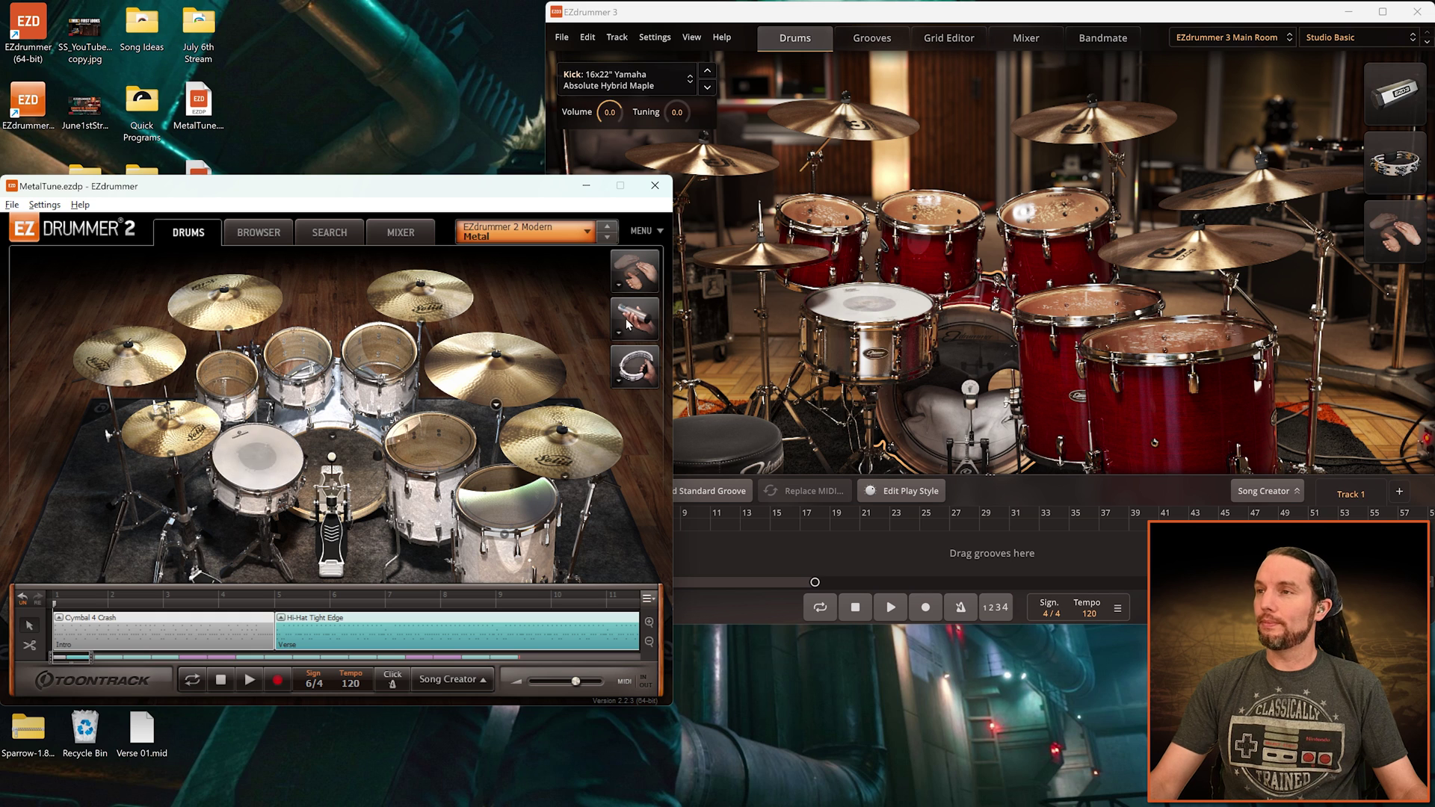
left_click(971, 397)
left_click(852, 314)
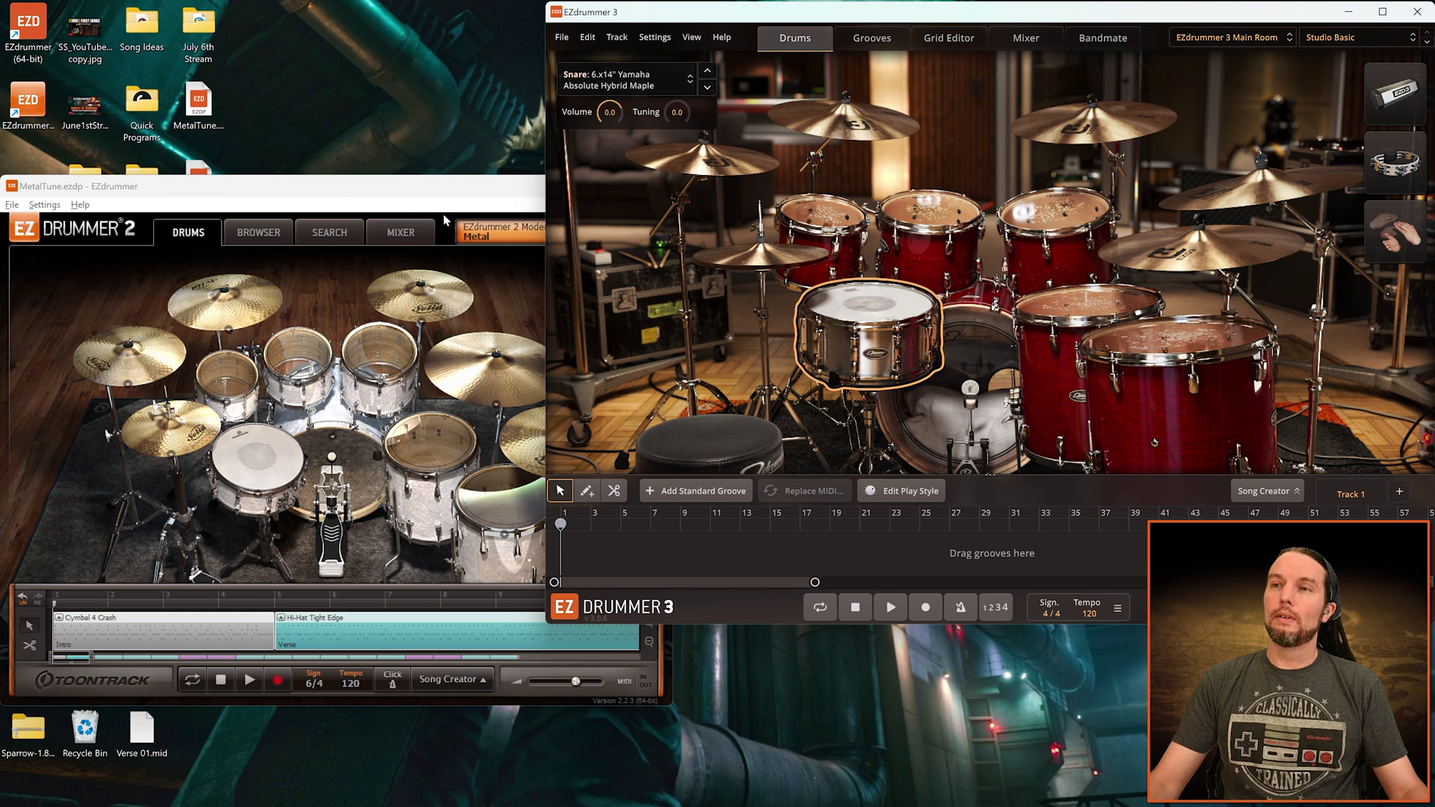
- Save the EZdrummer 2 project to the Desktop under the name MyMetalSongEZD2 as an EZdrummer Project (*.ezdp)
left_click(413, 203)
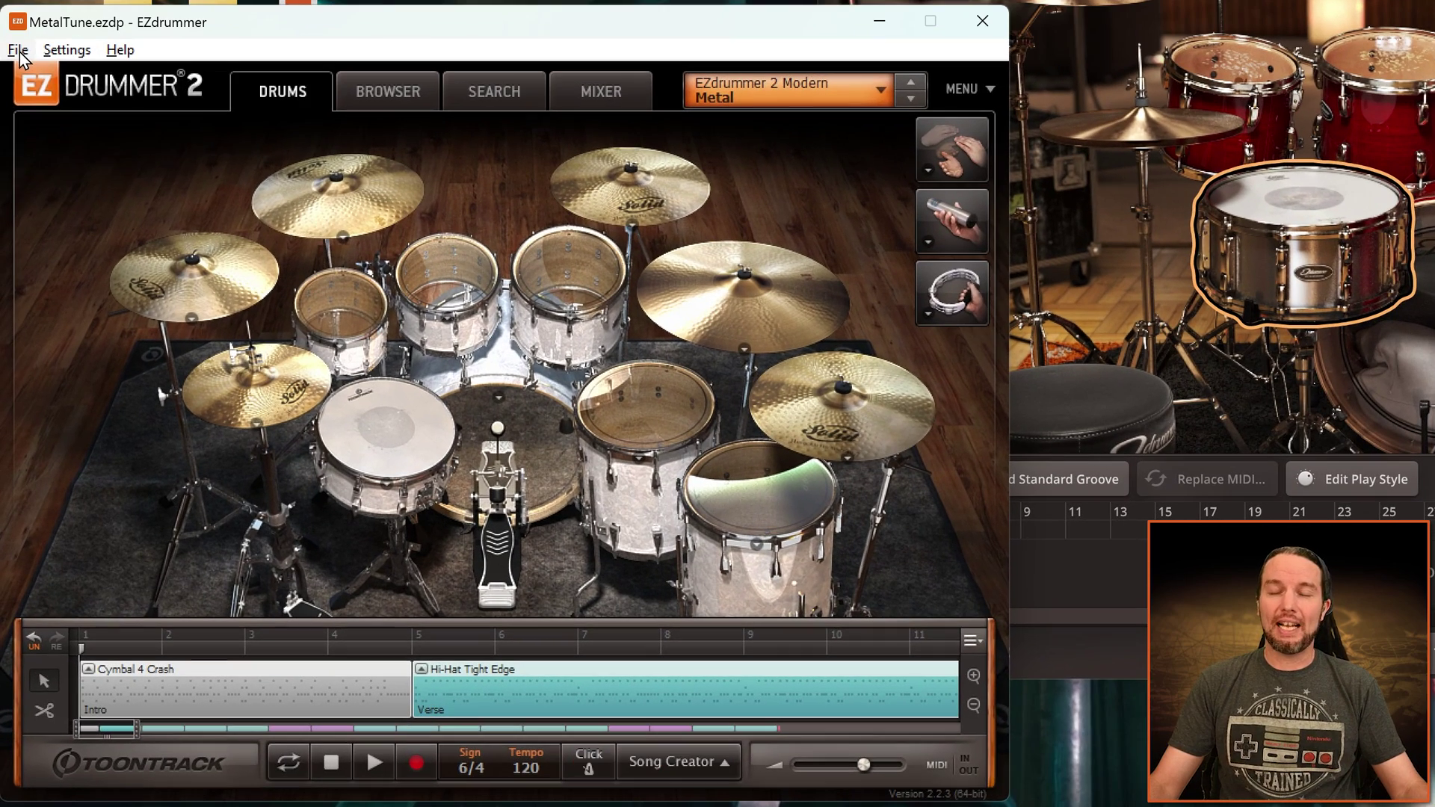
left_click(19, 51)
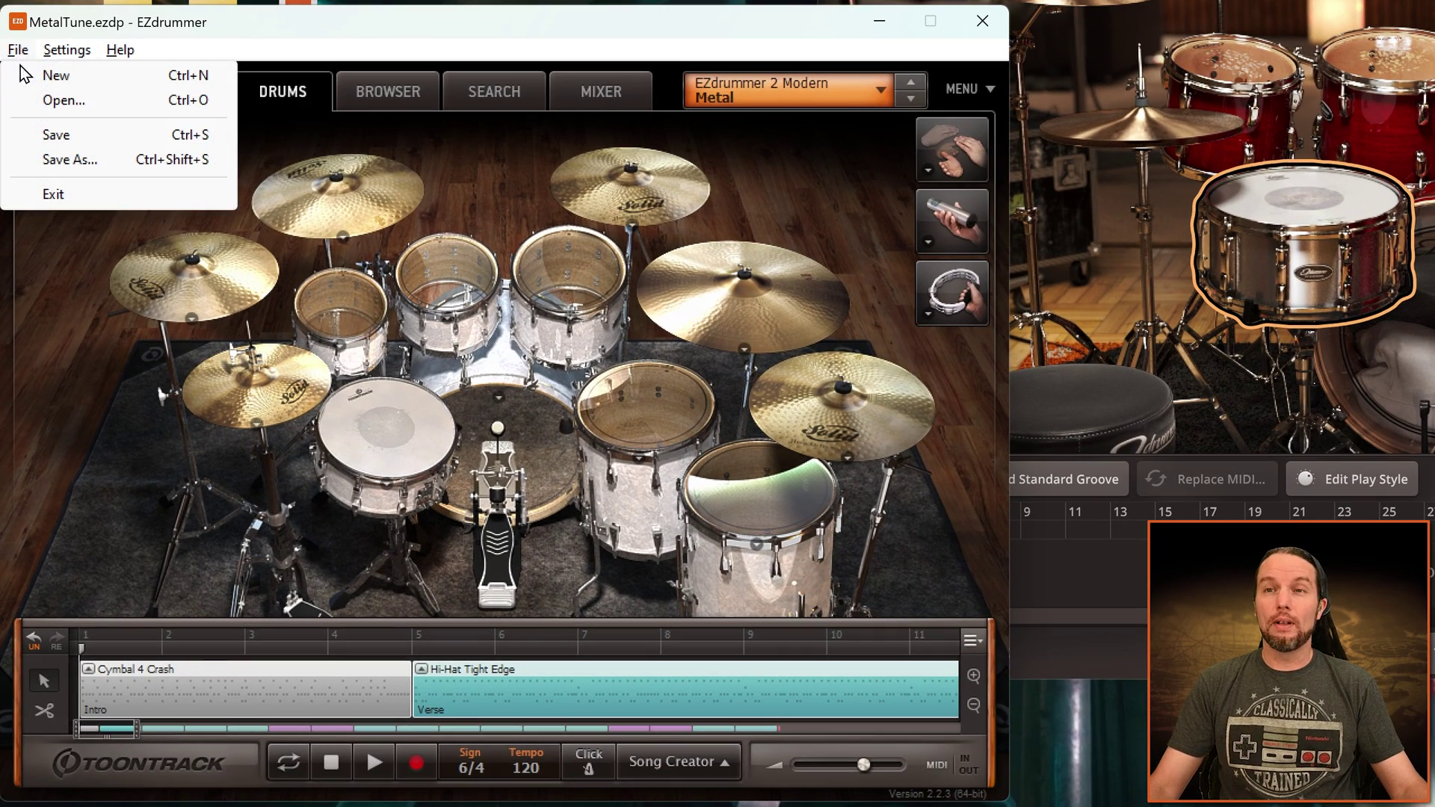
left_click(48, 160)
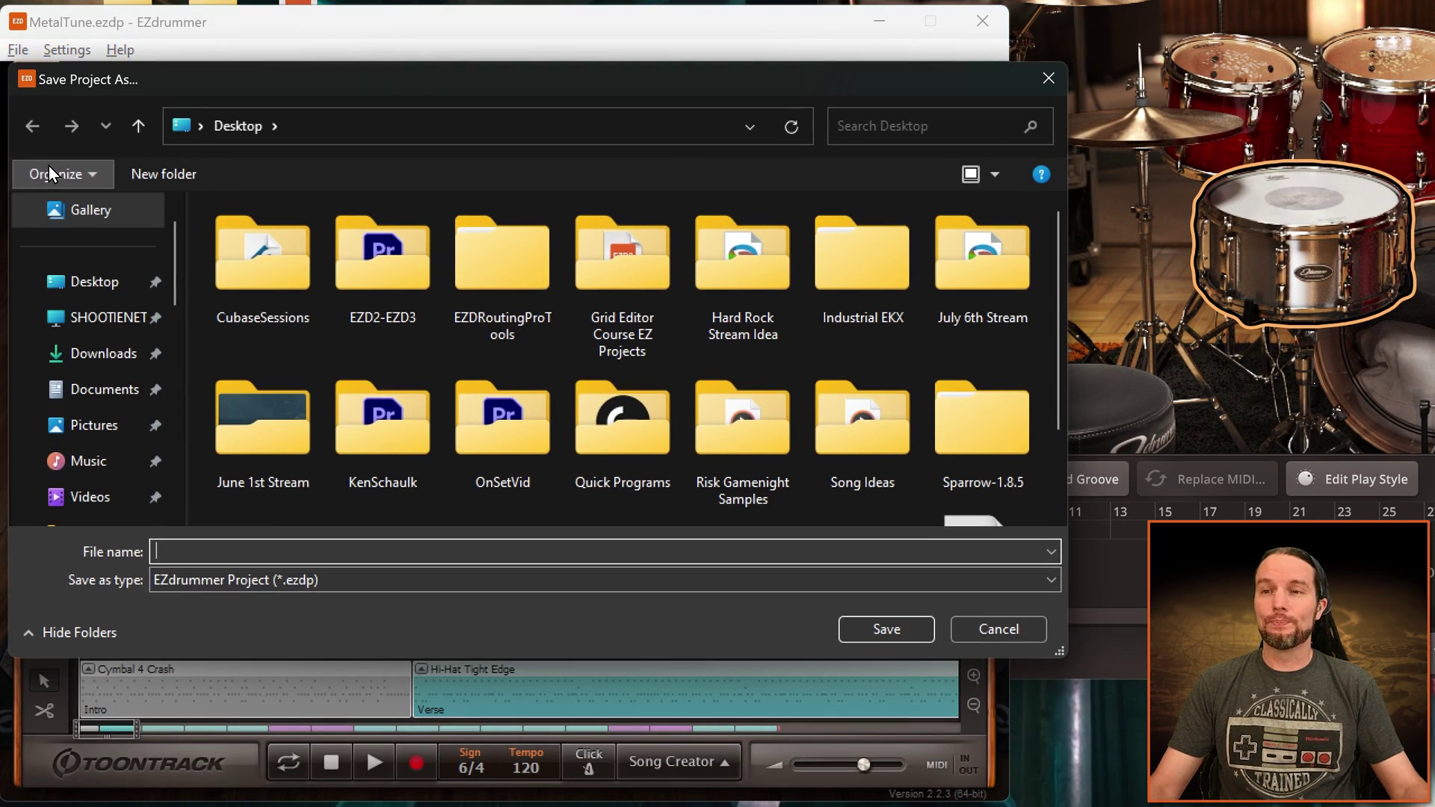
type("M")
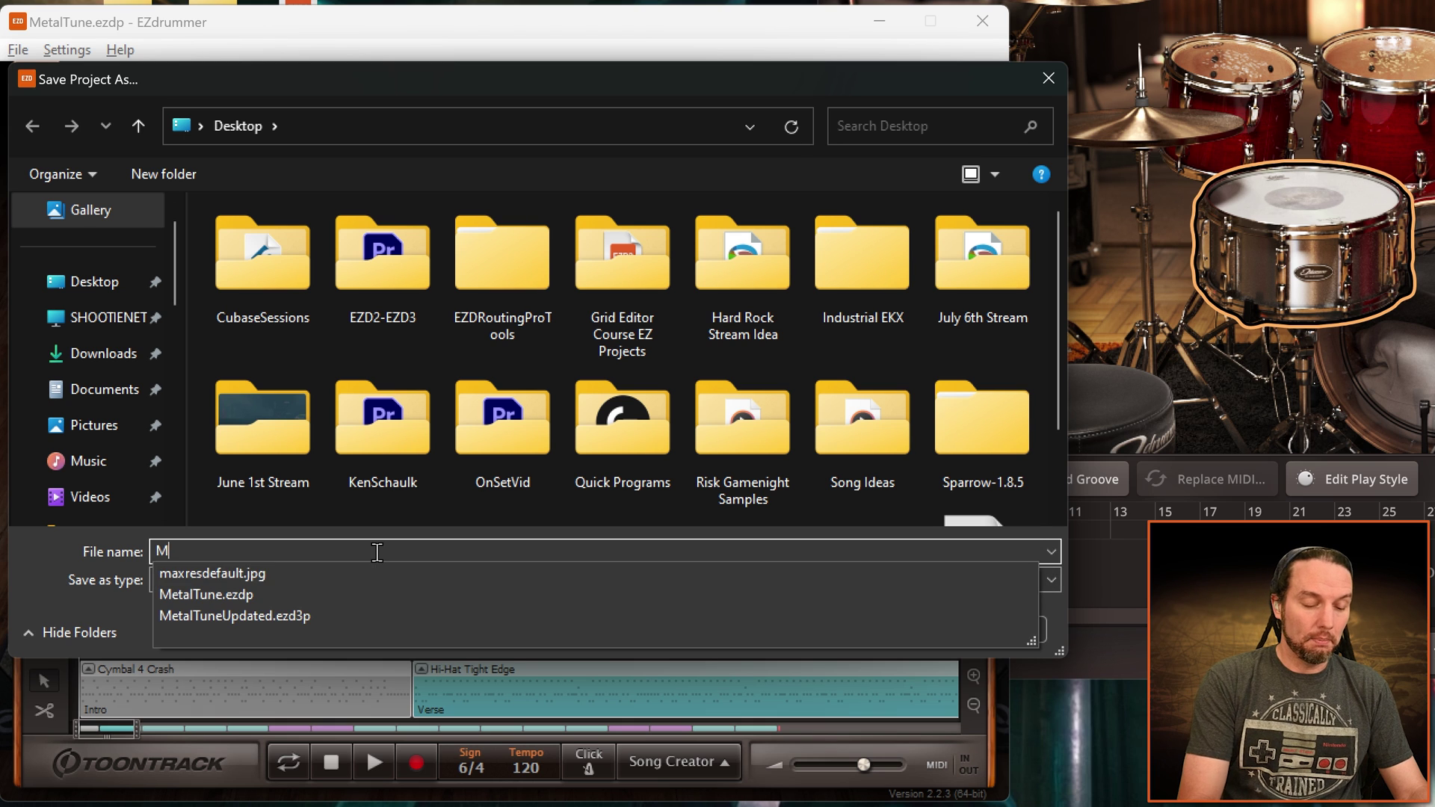
type("yMetalSong")
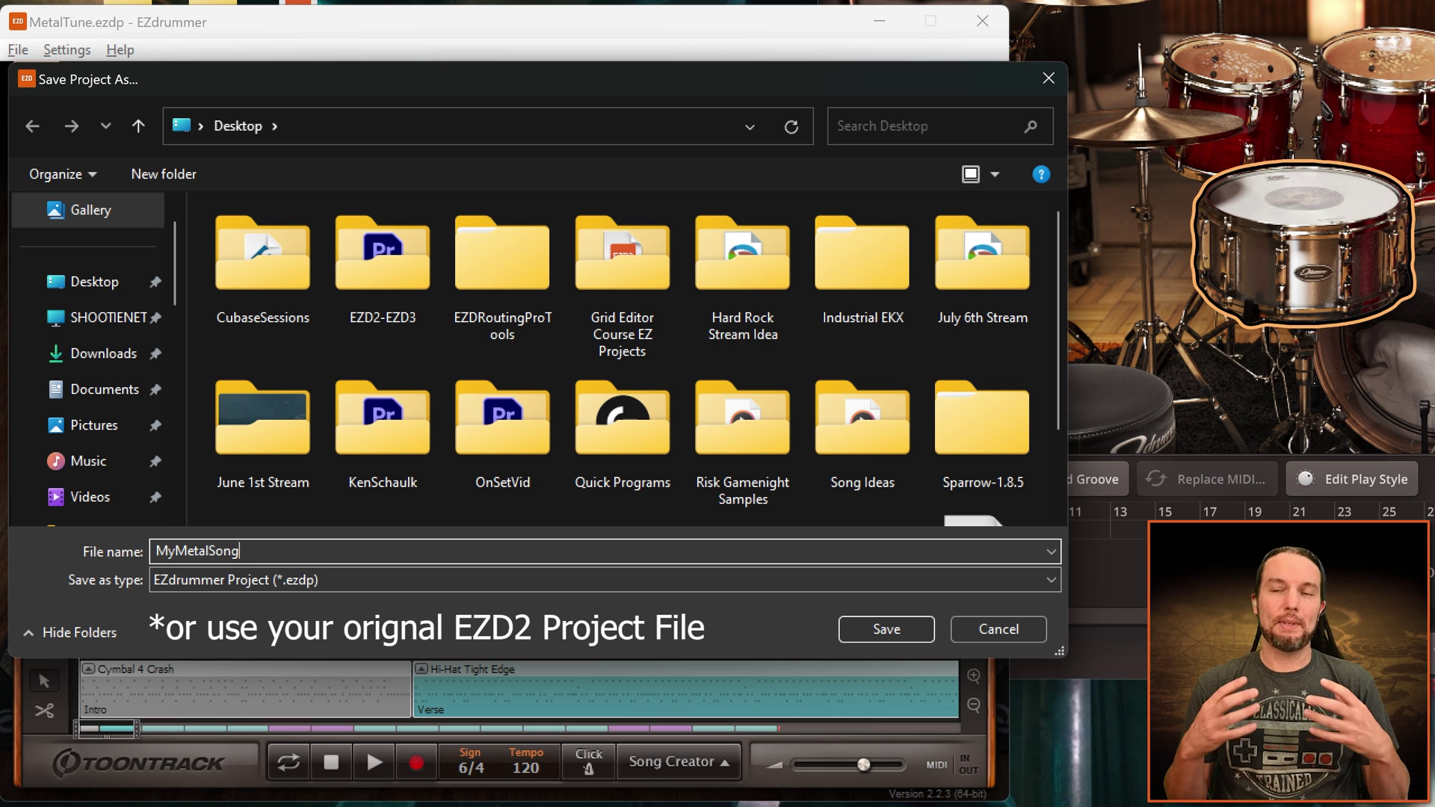
type("EZD2")
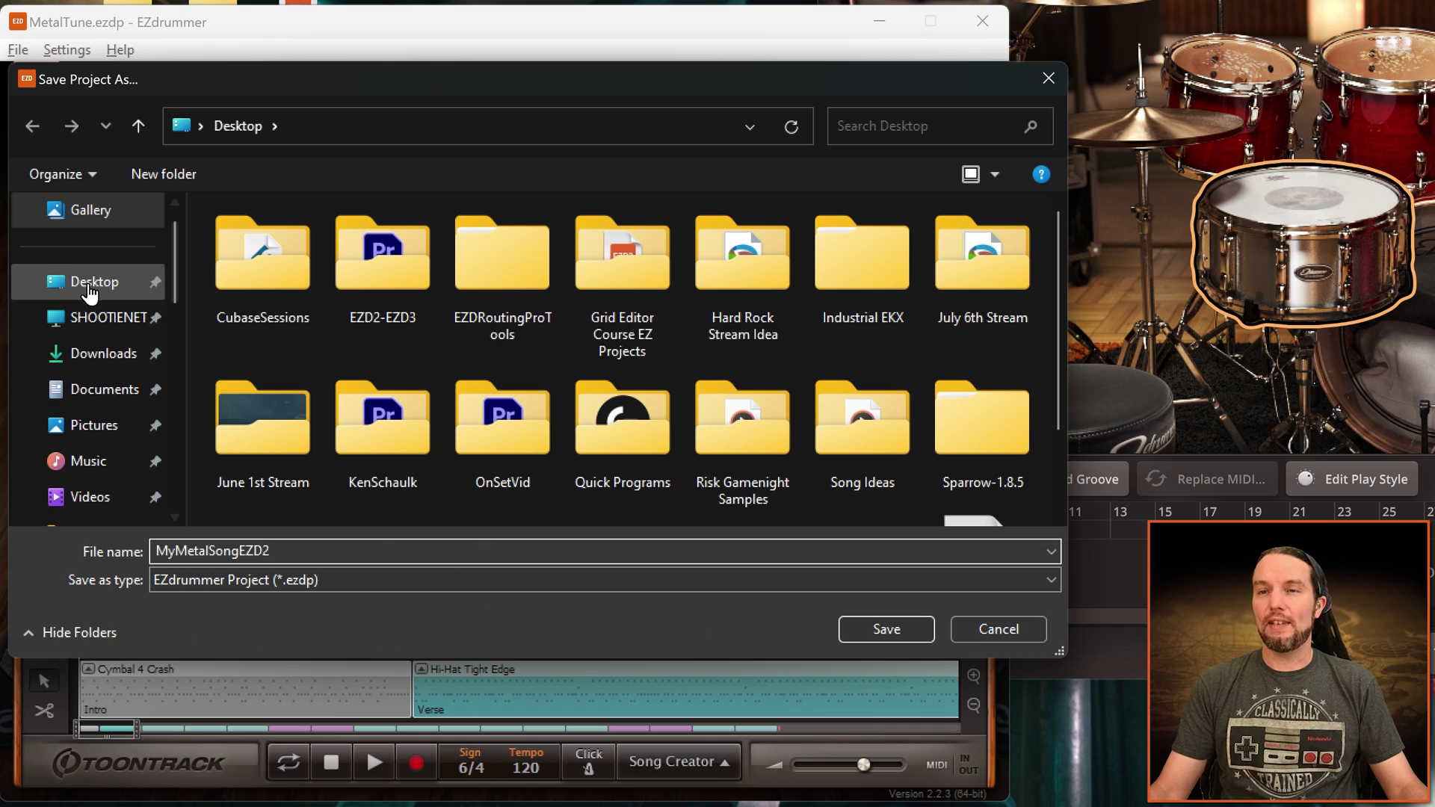
left_click(897, 629)
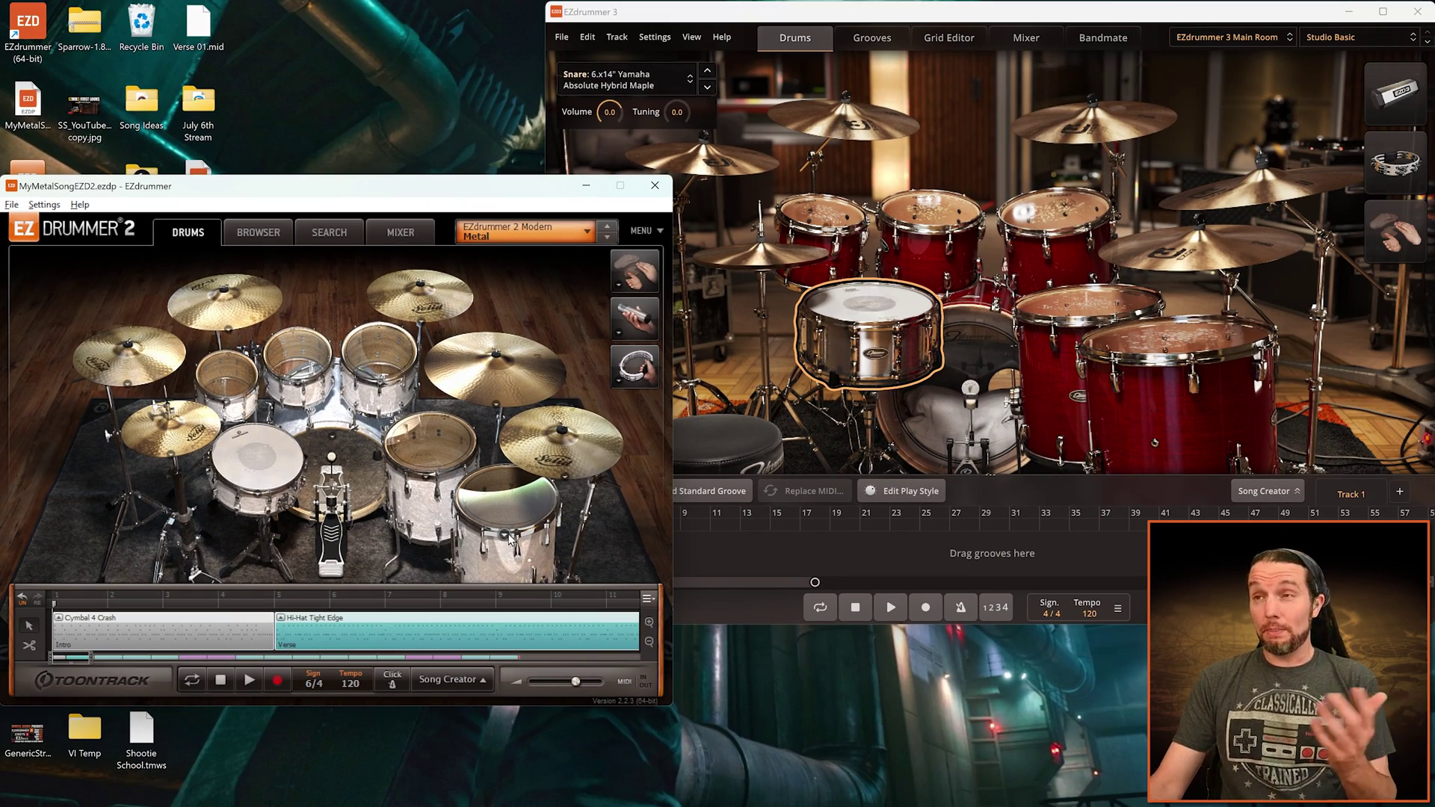
- Import the EZdrummer 2 project MyMetalSongEZD2.ezdp from the Desktop into EZdrummer 3, discarding the changes to the untitled project
left_click(733, 21)
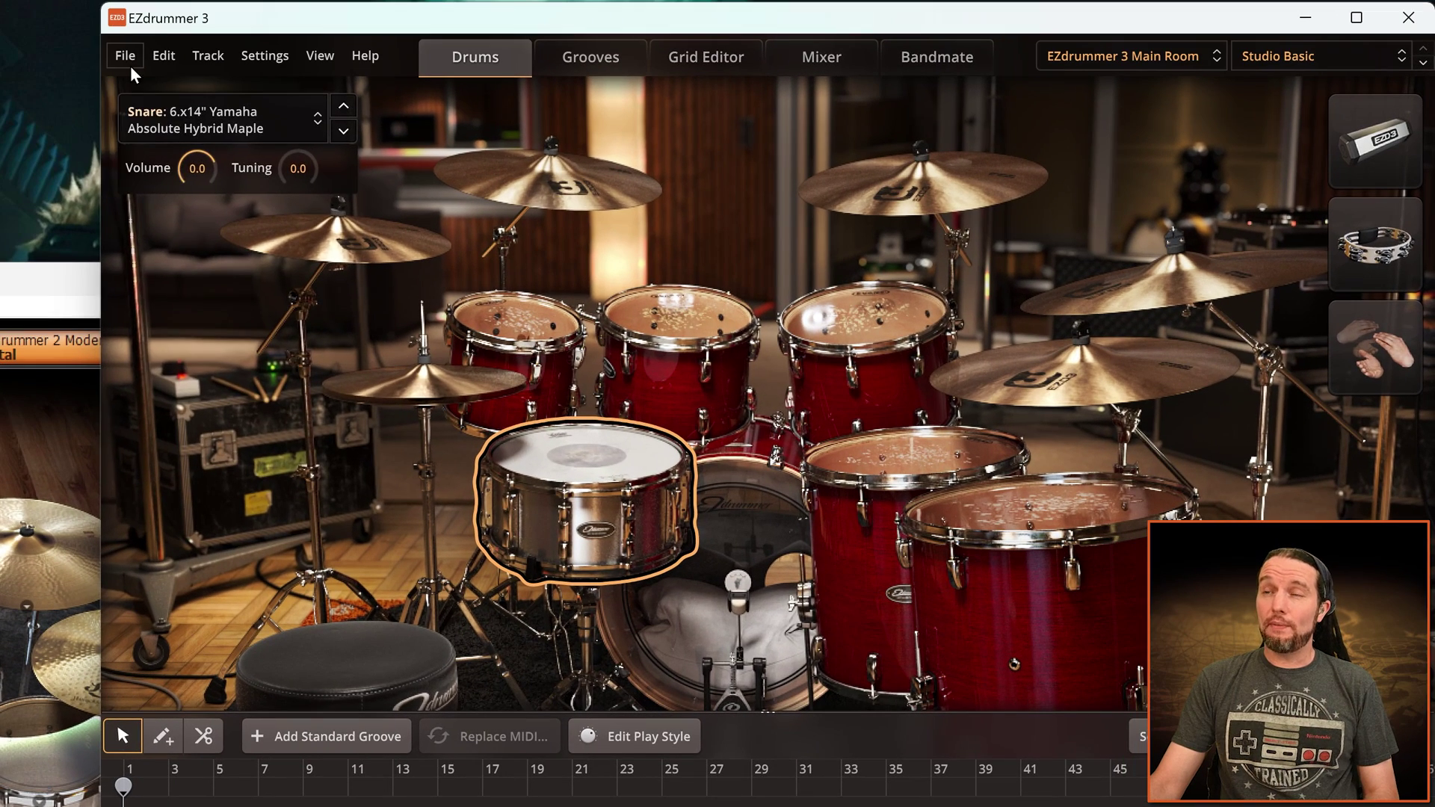
left_click(561, 40)
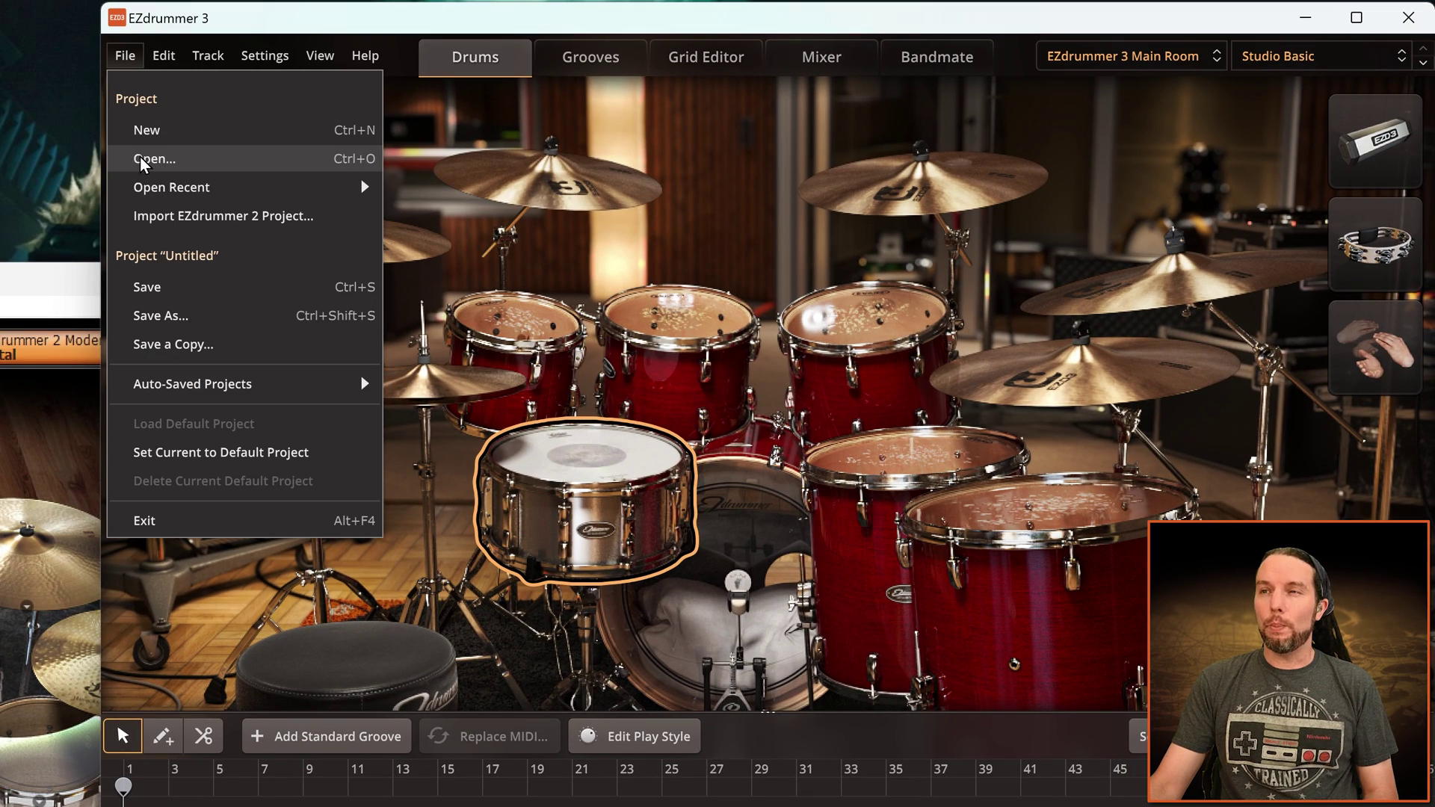
left_click(254, 222)
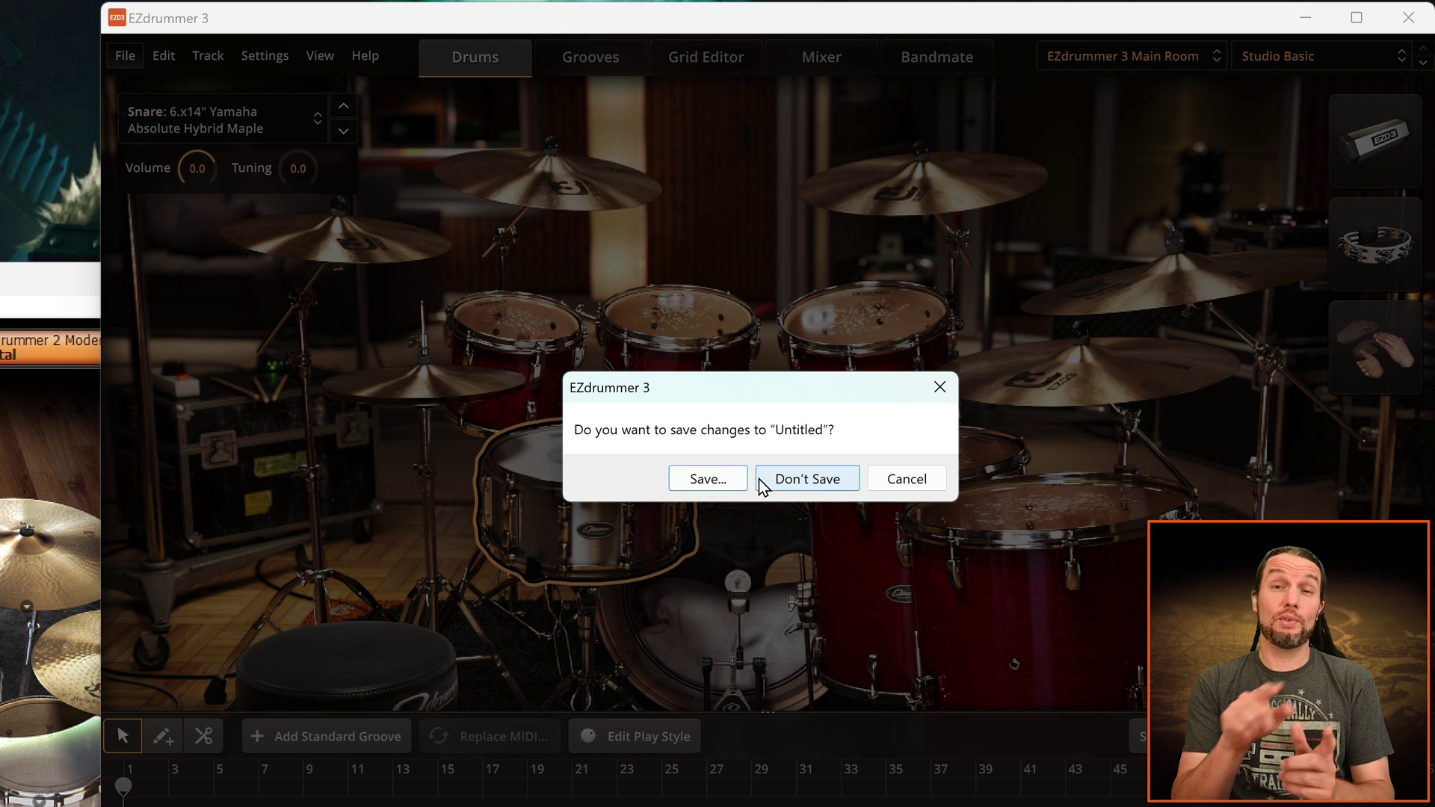
left_click(810, 486)
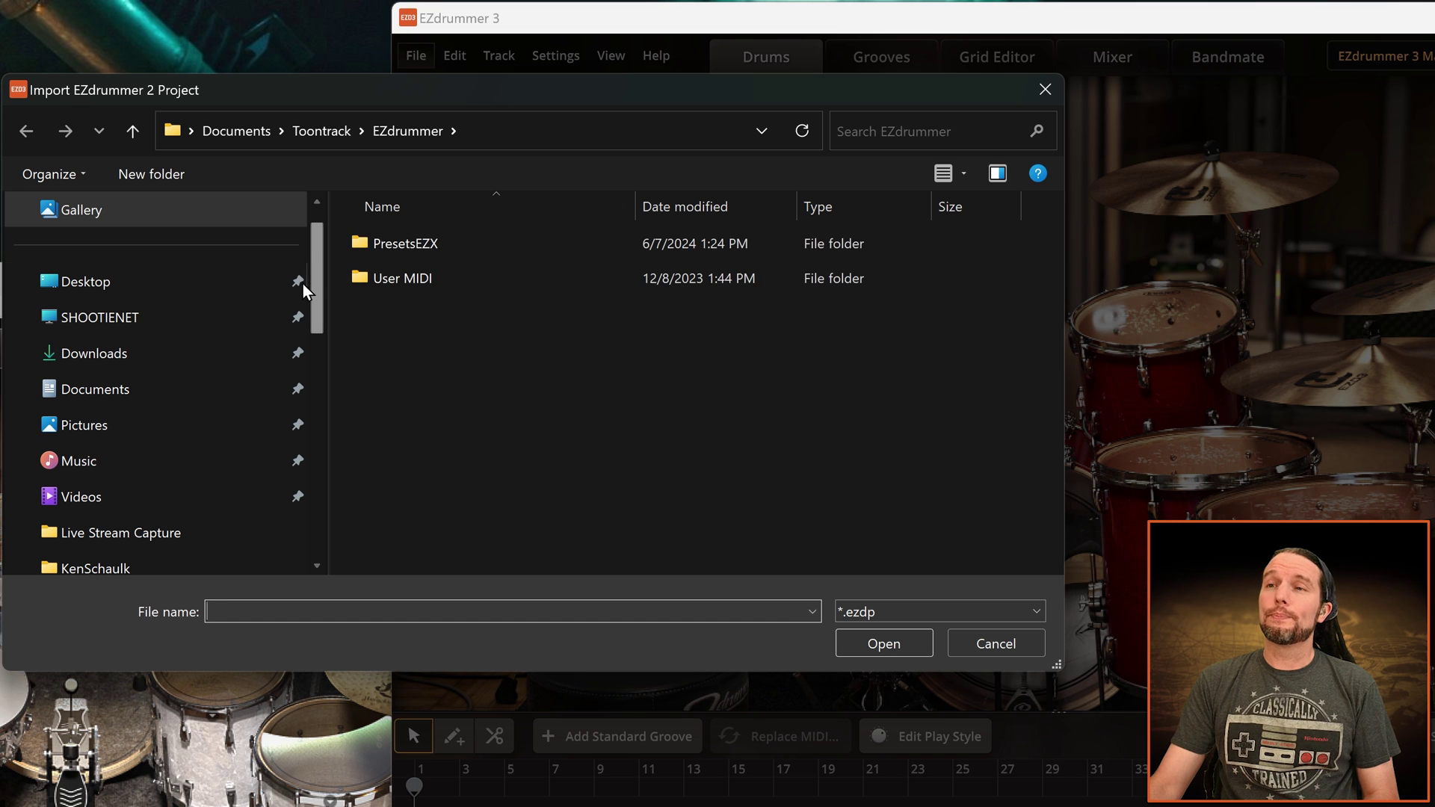
left_click(124, 290)
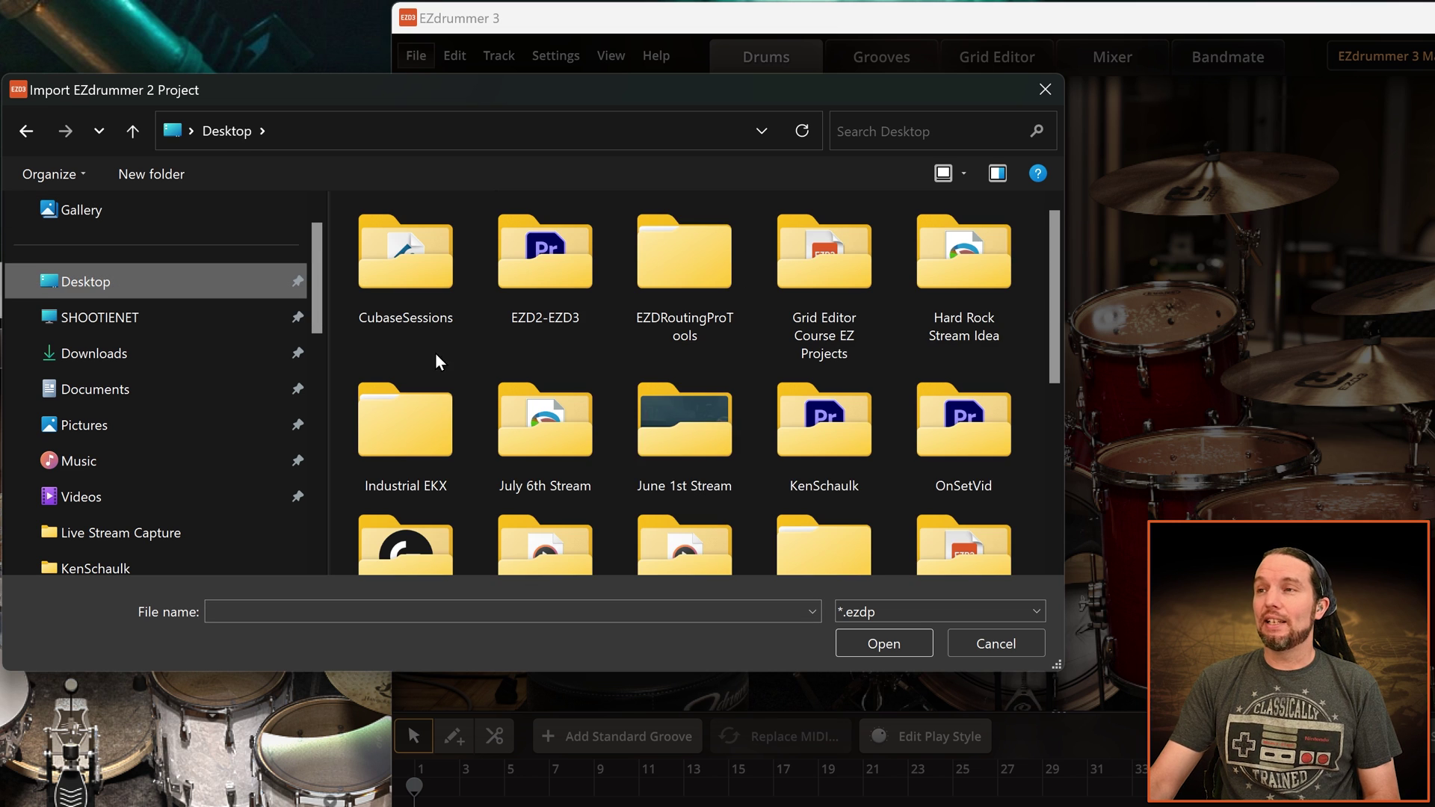
scroll(684, 359, "down", 5)
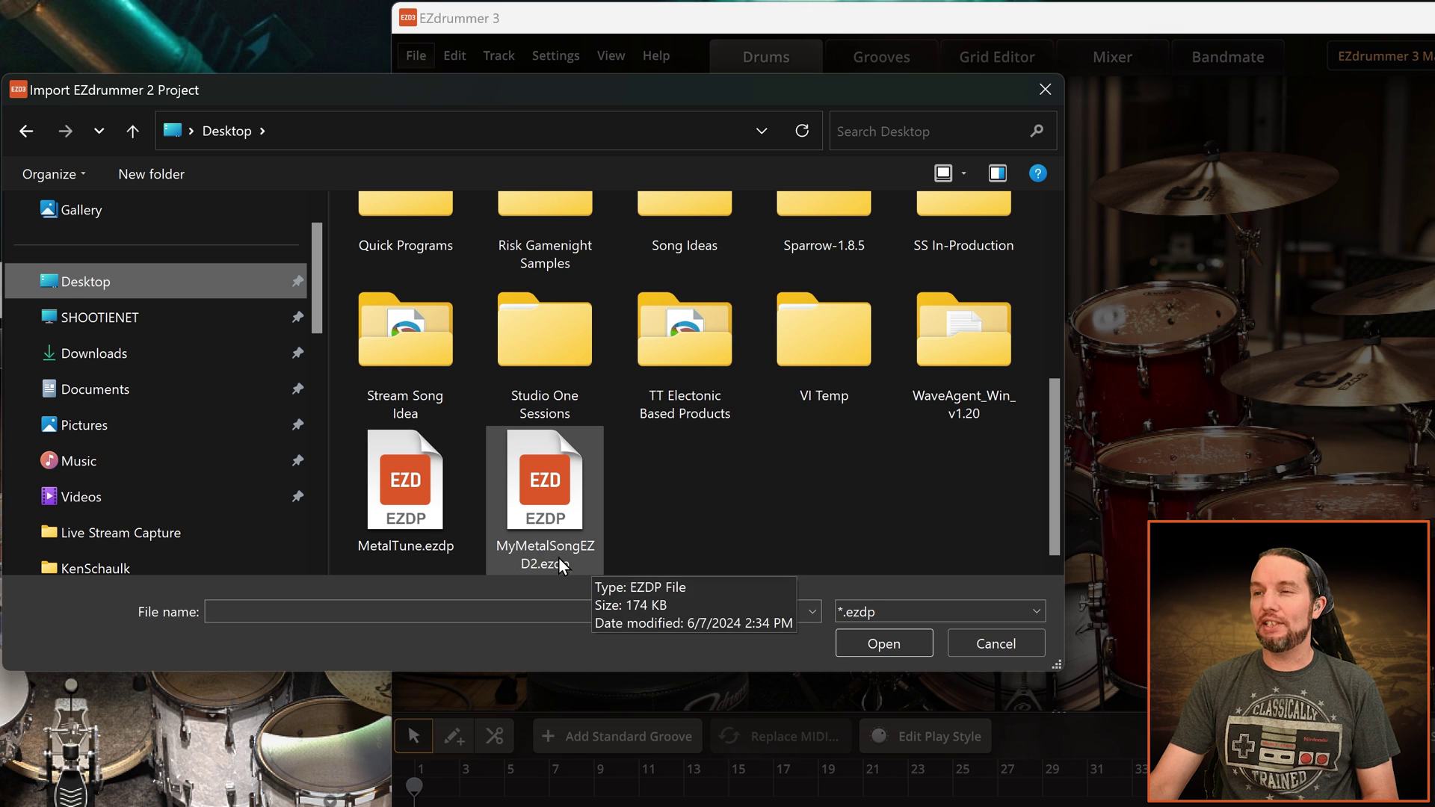
left_click(590, 544)
left_click(885, 643)
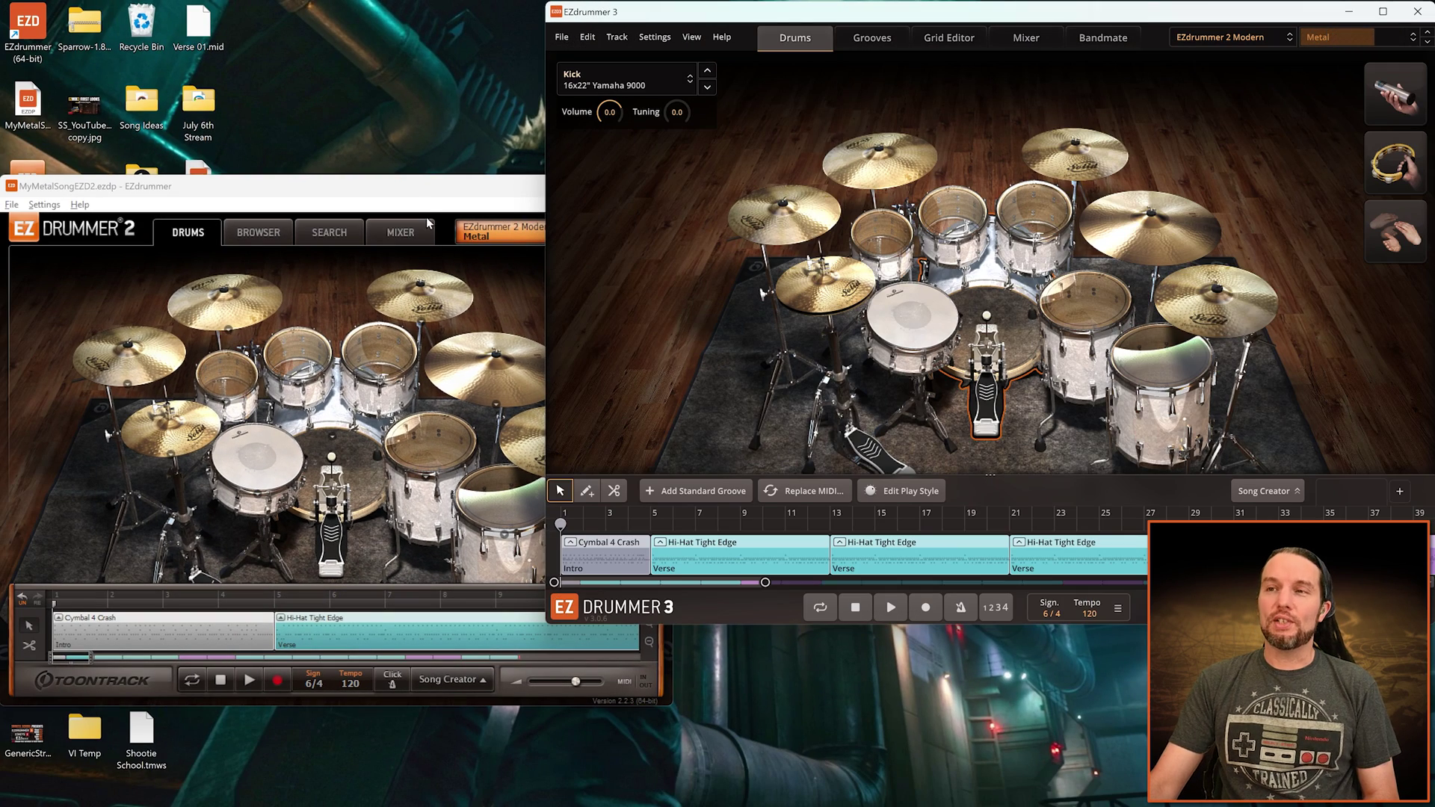
- Check the original project in EZdrummer 2, examining its Hi-Hat Tight Edge block and keeping the EZdrummer 2 Modern Metal preset
left_click(414, 194)
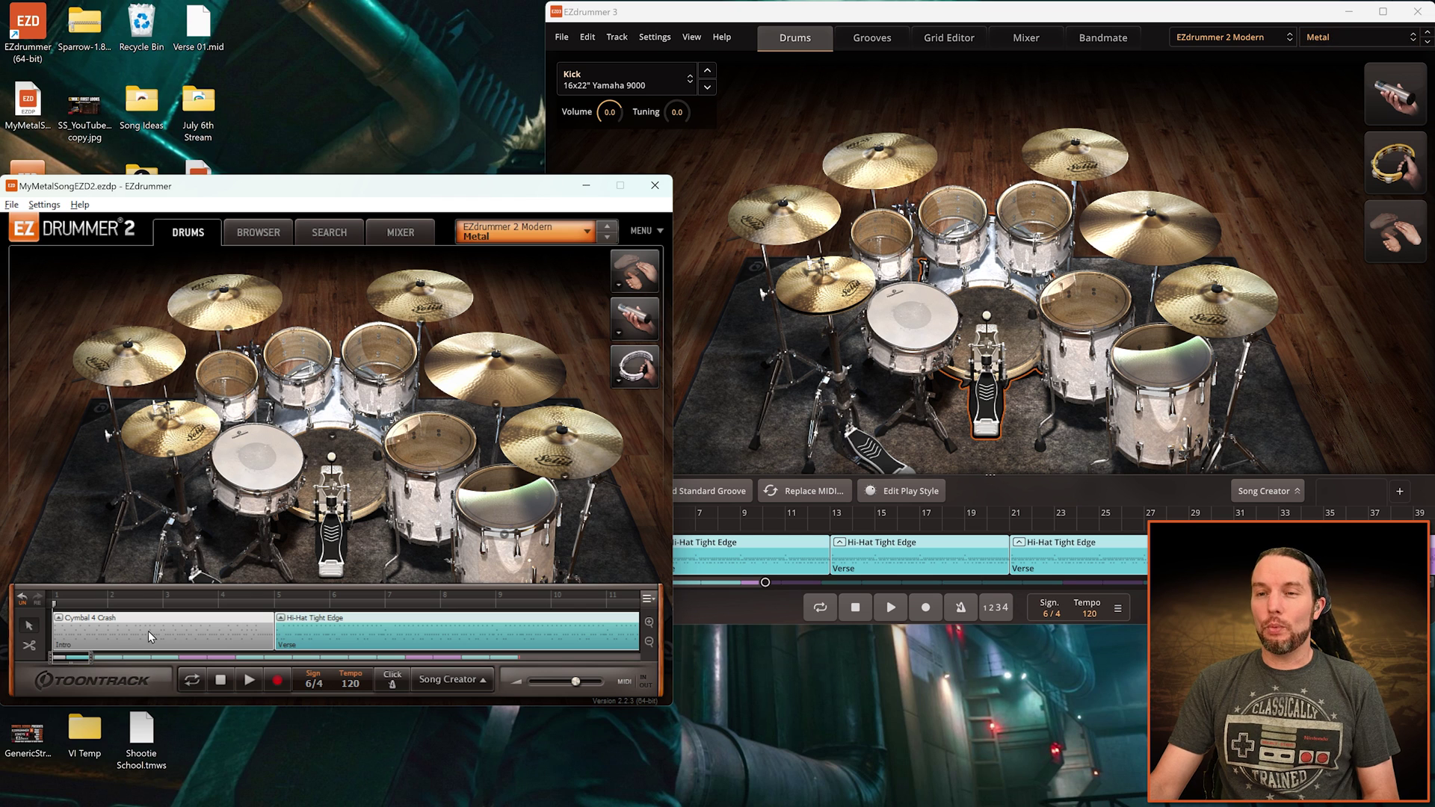
left_click(391, 643)
left_click(392, 643)
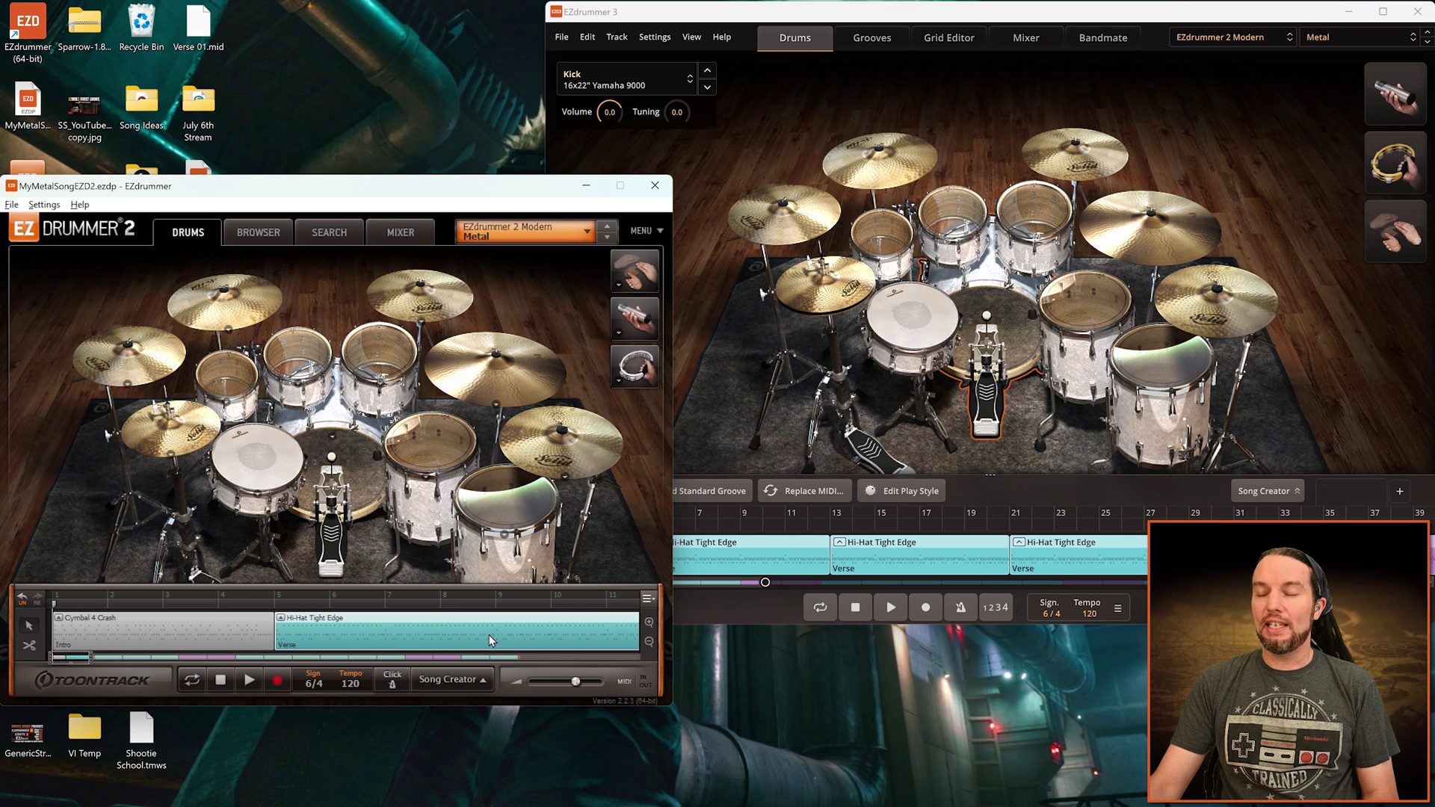
left_click(586, 232)
mouse_move(557, 340)
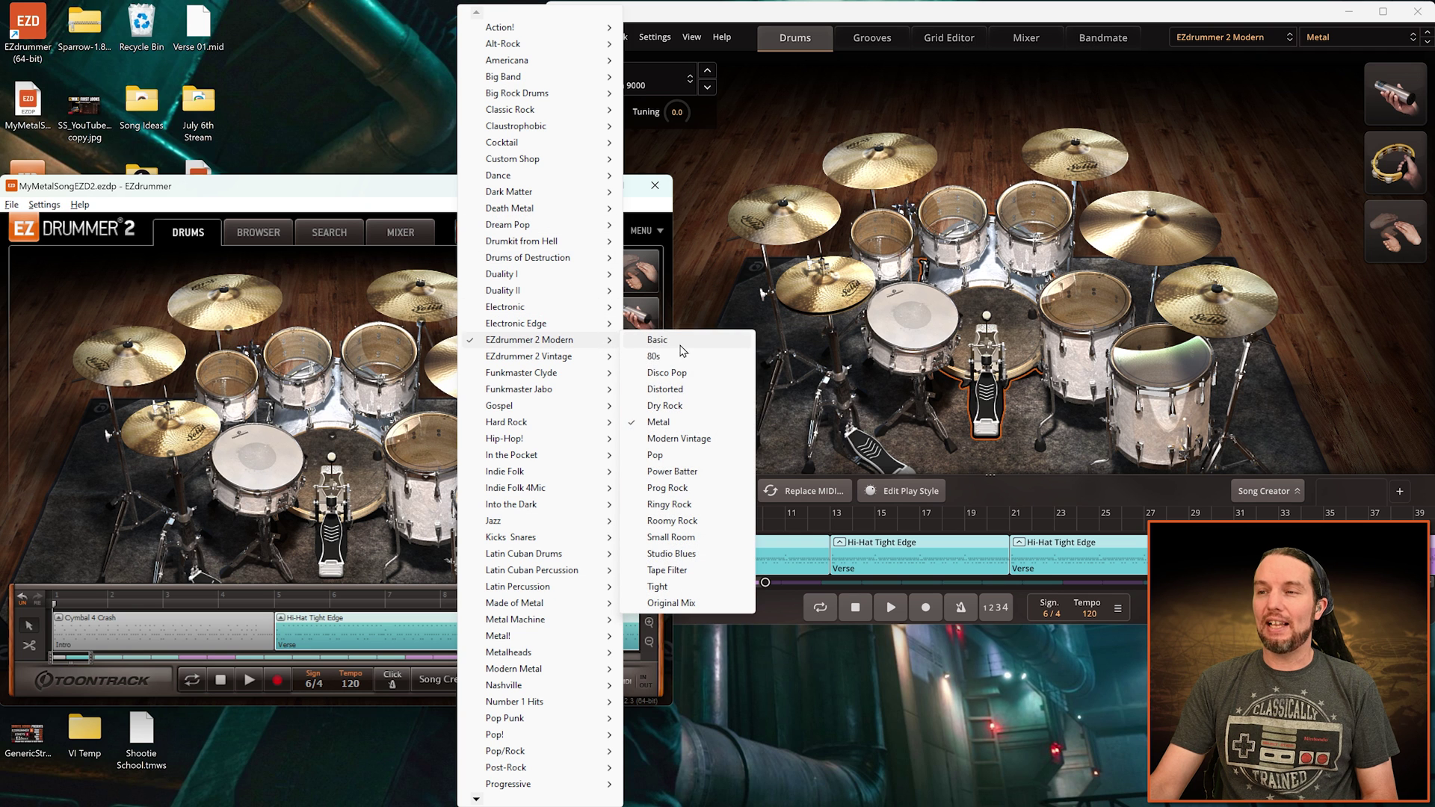
left_click(662, 430)
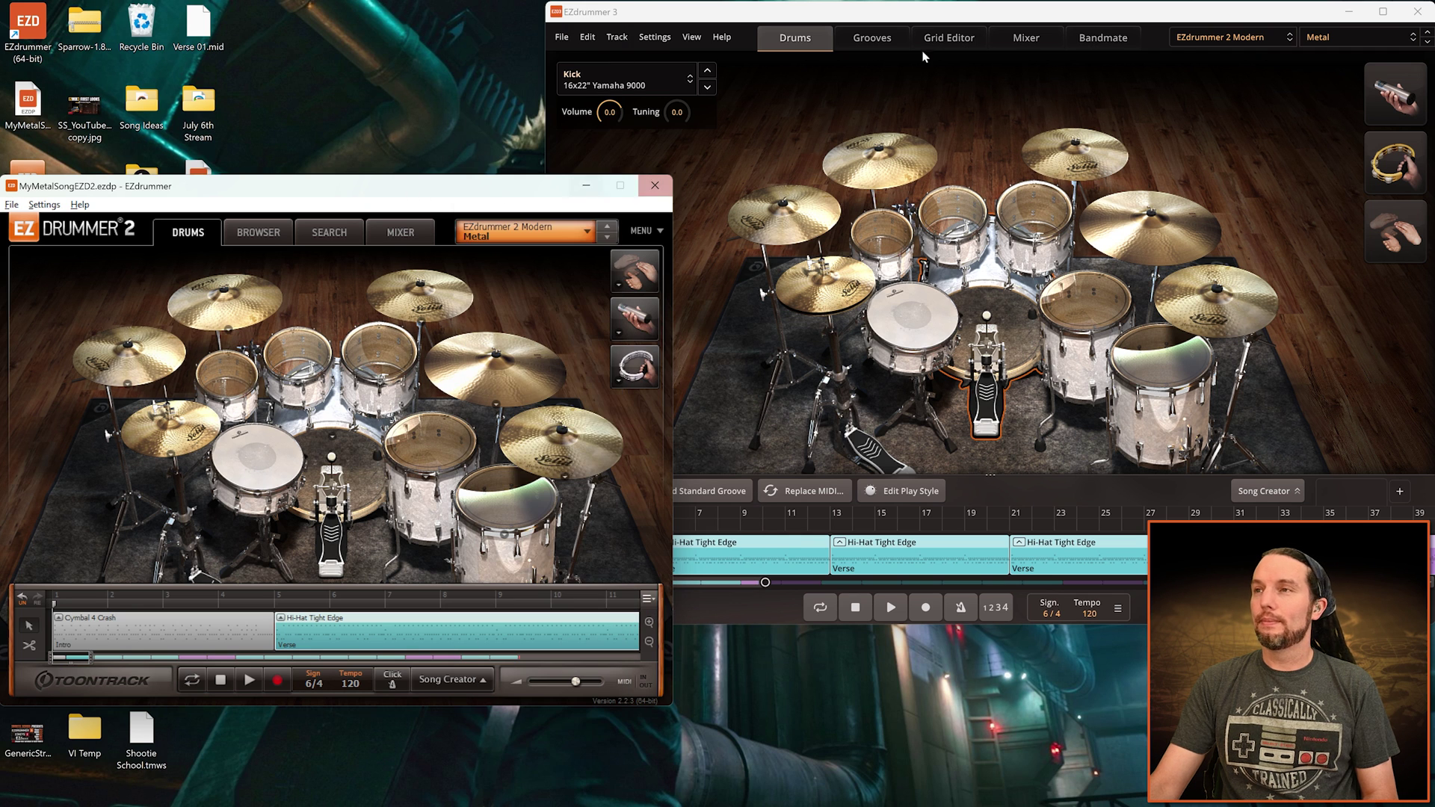
- Play the imported song in EZdrummer 3 to check how it sounds, and stop playback
left_click(781, 447)
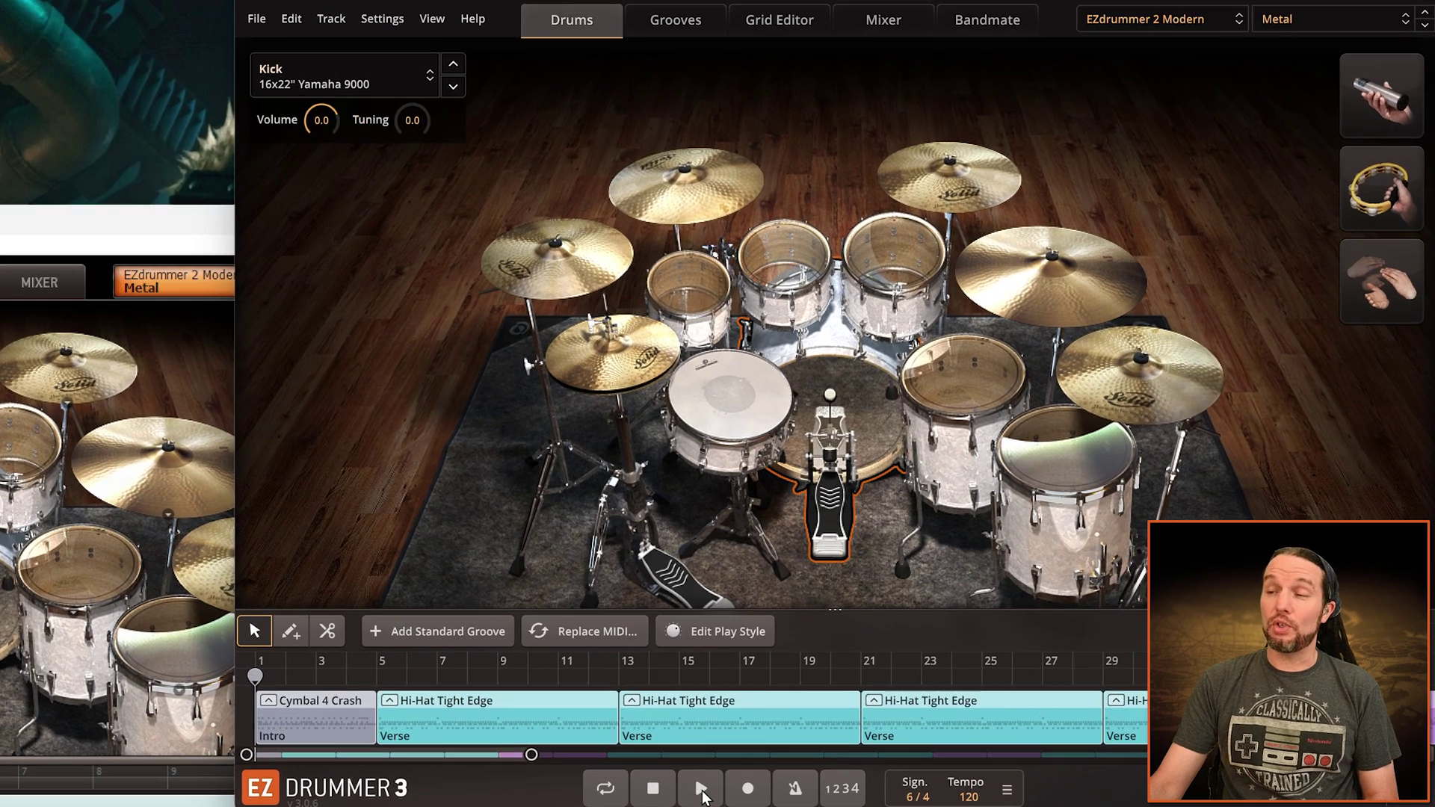
left_click(888, 607)
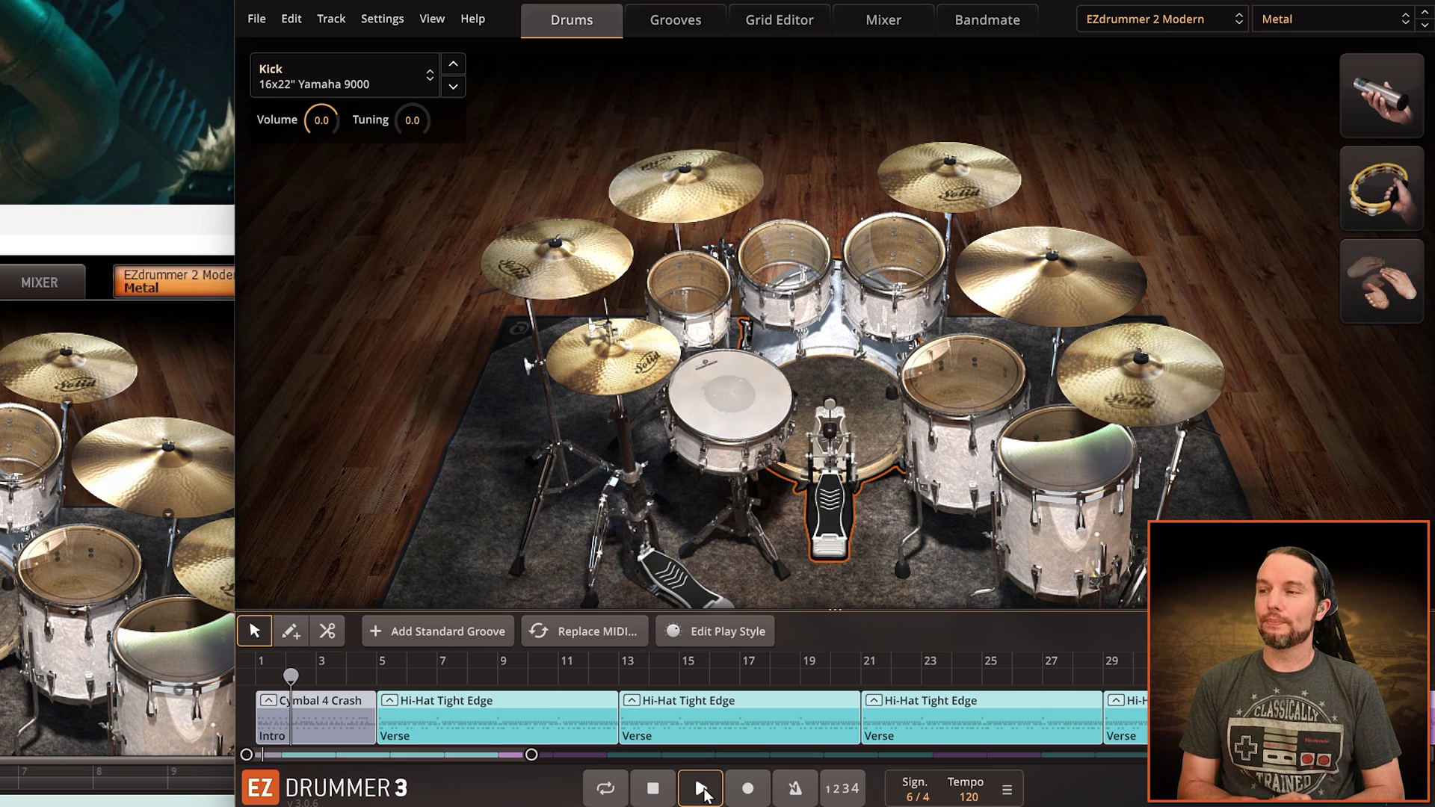
left_click(653, 788)
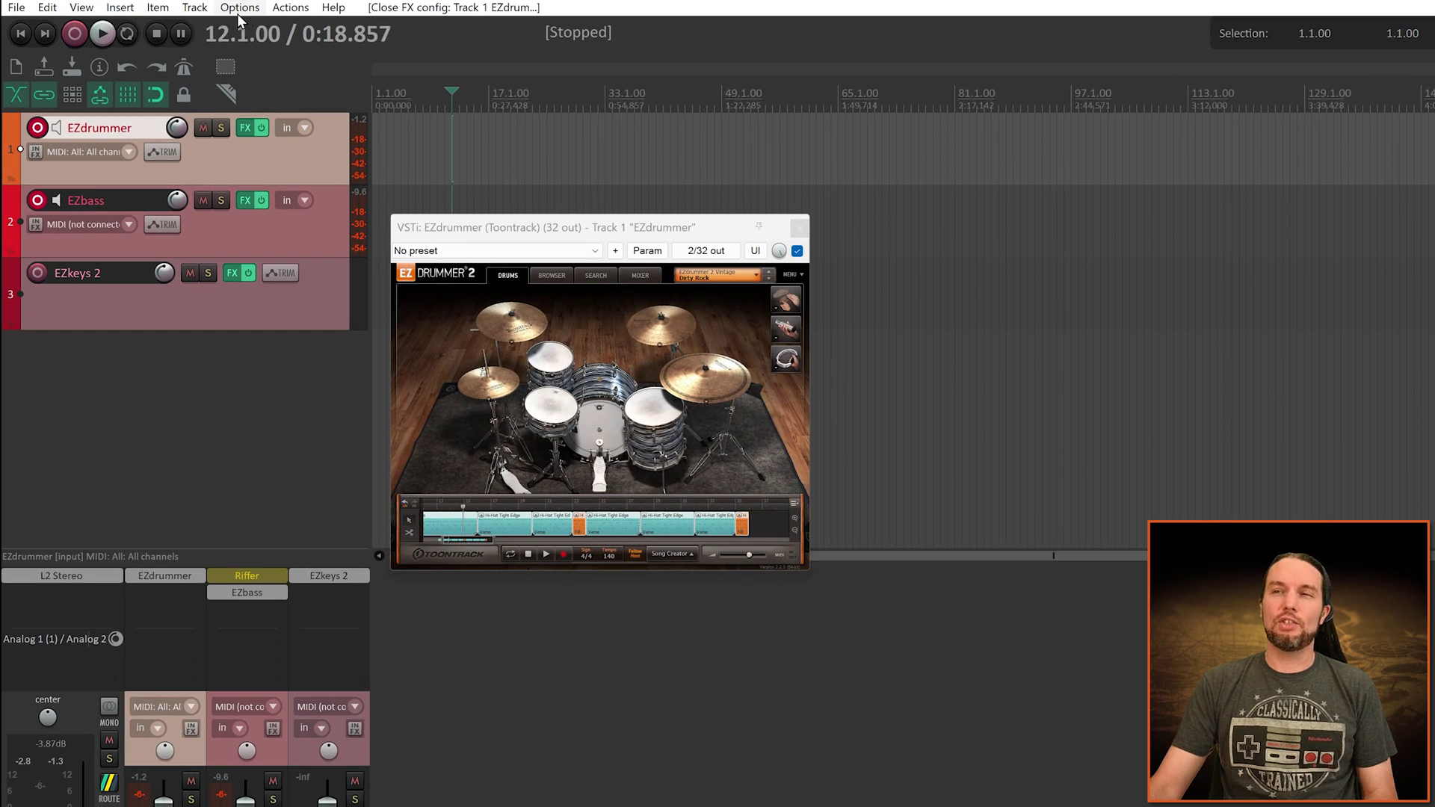
- Review REAPER's VST plug-in path list and startup scan option in the preferences, closing them without applying changes
left_click(236, 13)
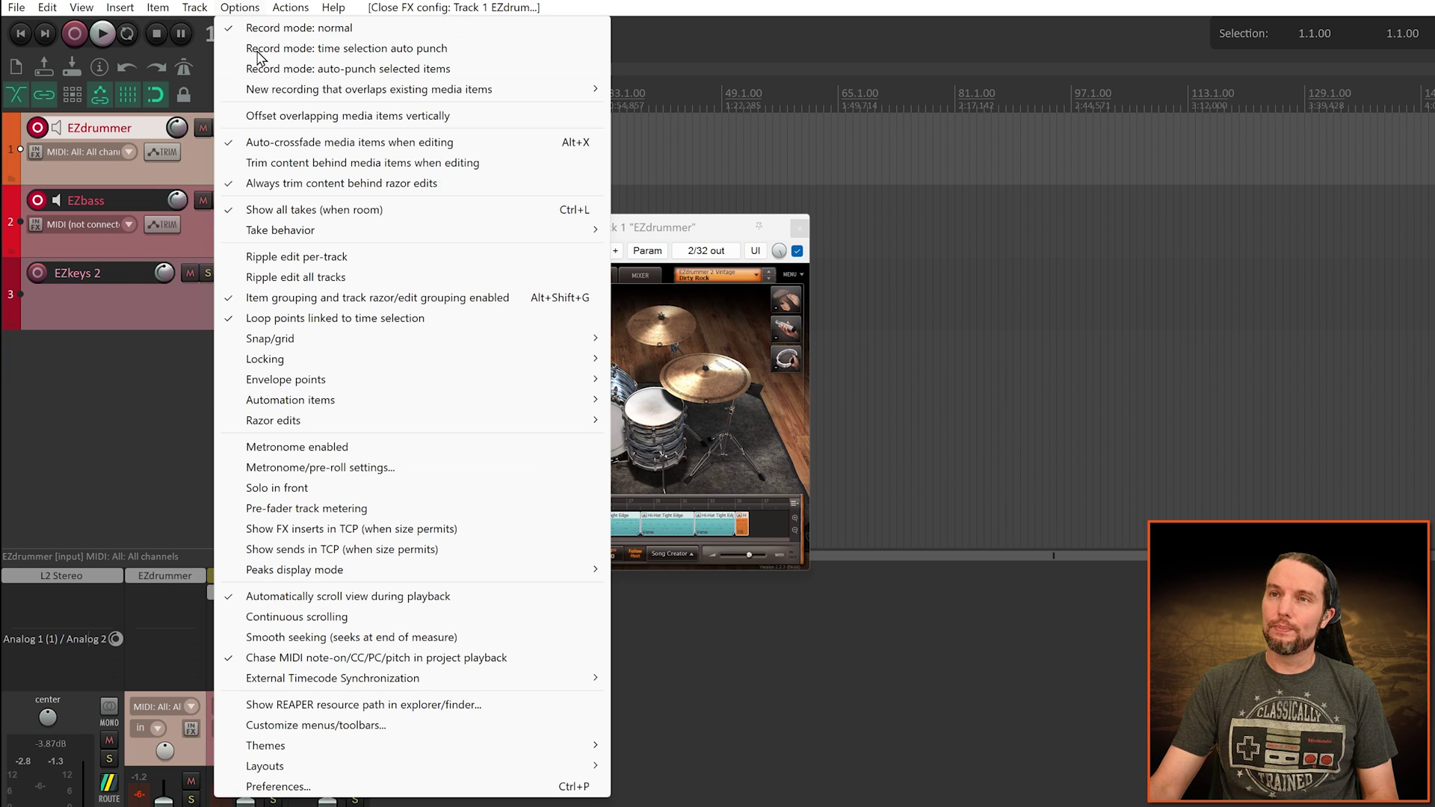
left_click(302, 786)
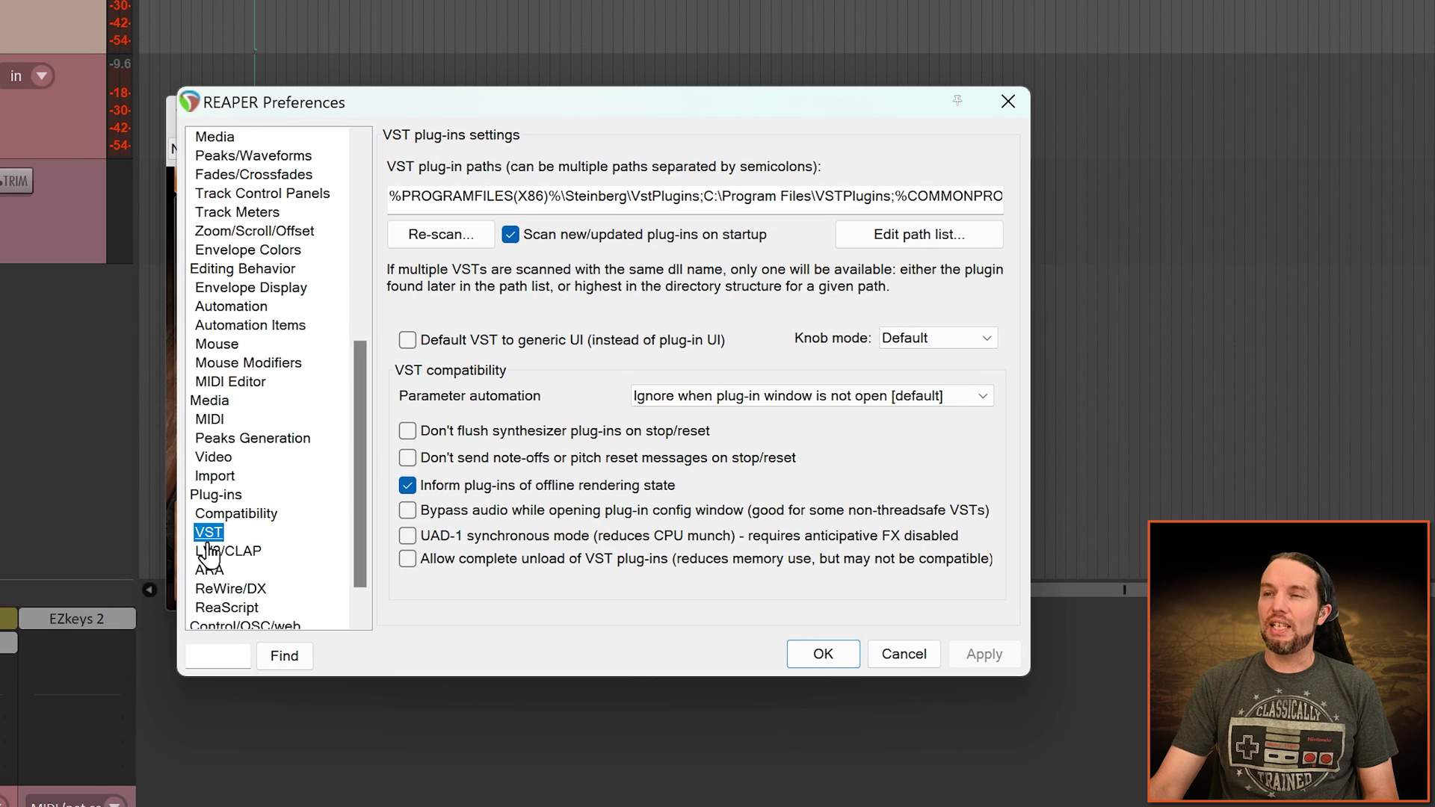
left_click(916, 238)
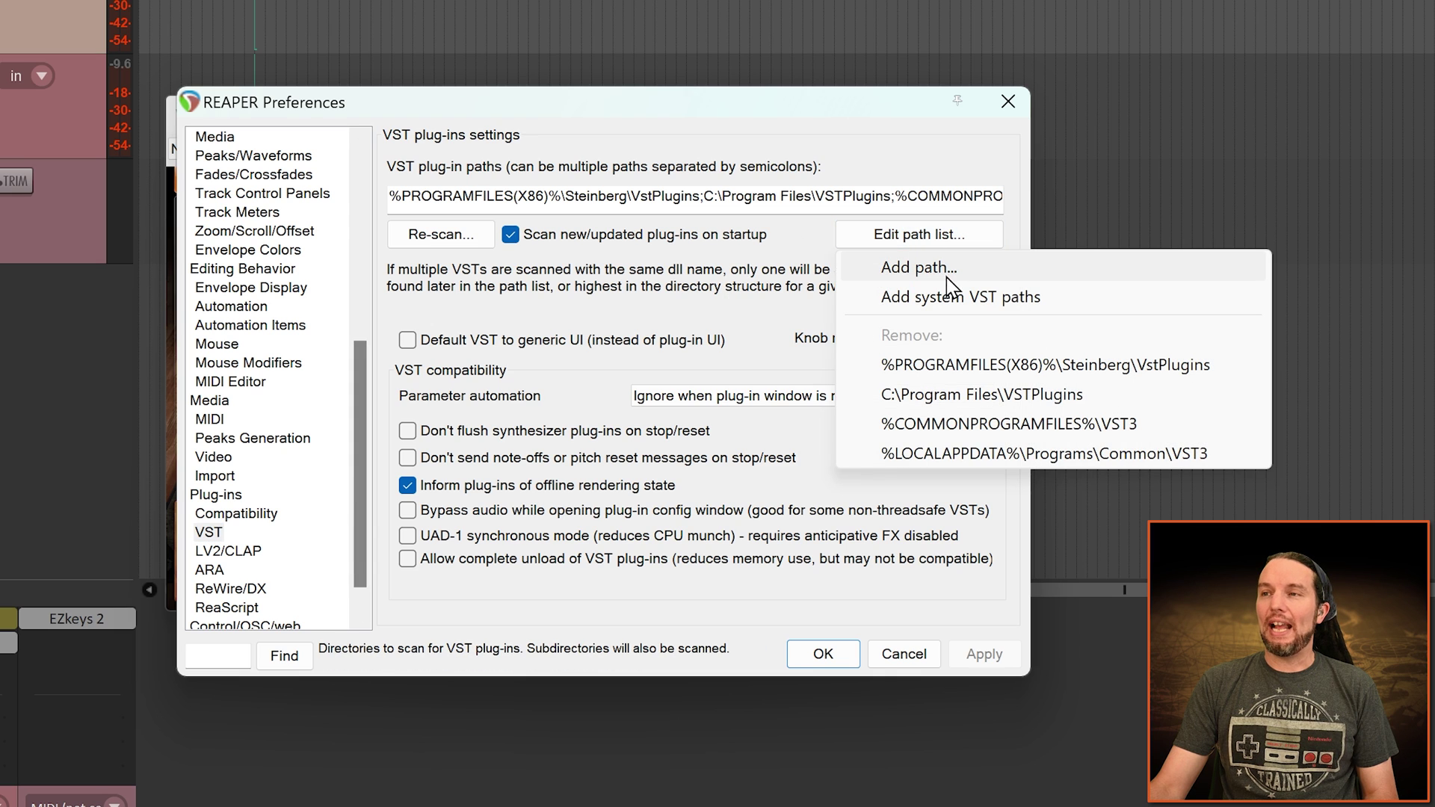
left_click(751, 237)
left_click(750, 237)
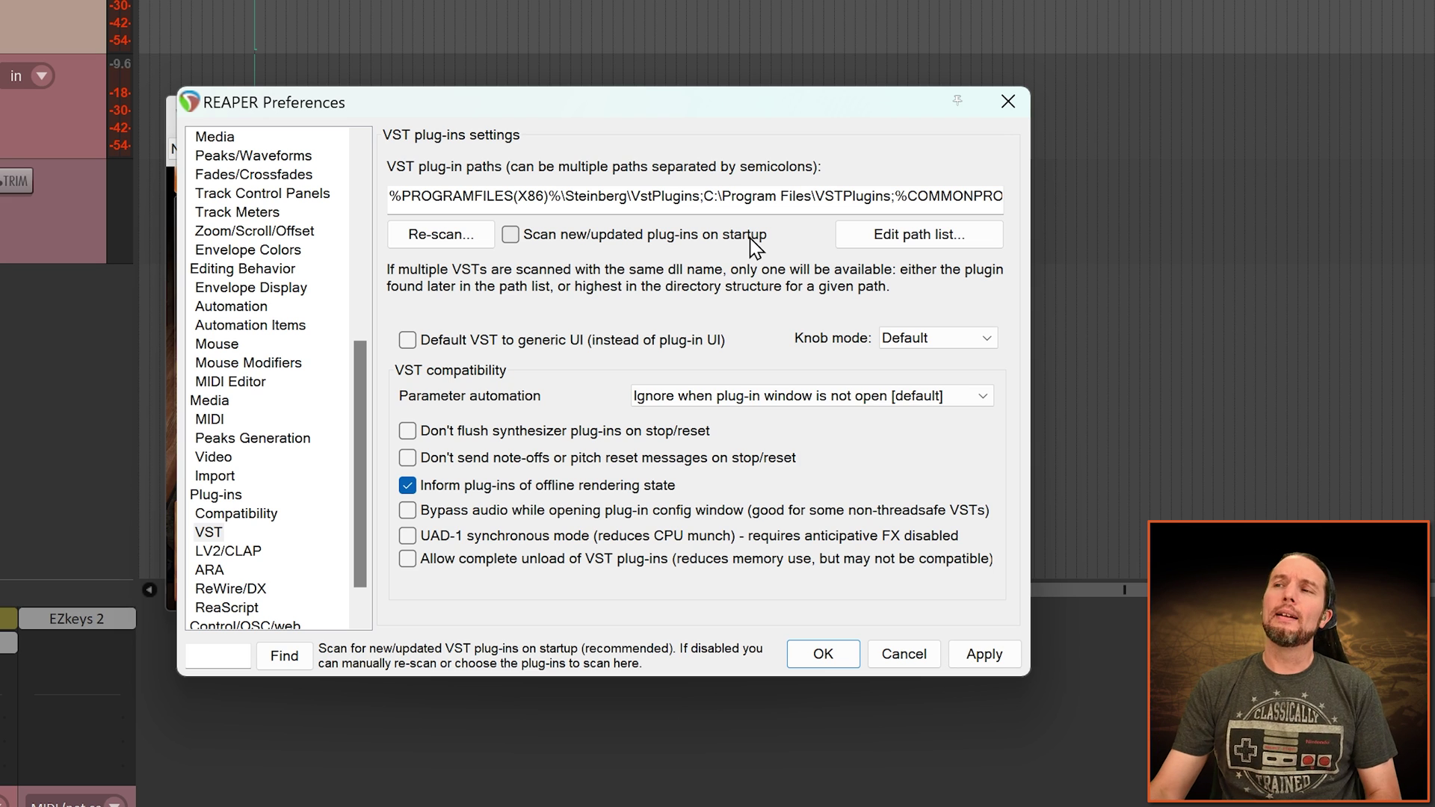
left_click(1008, 101)
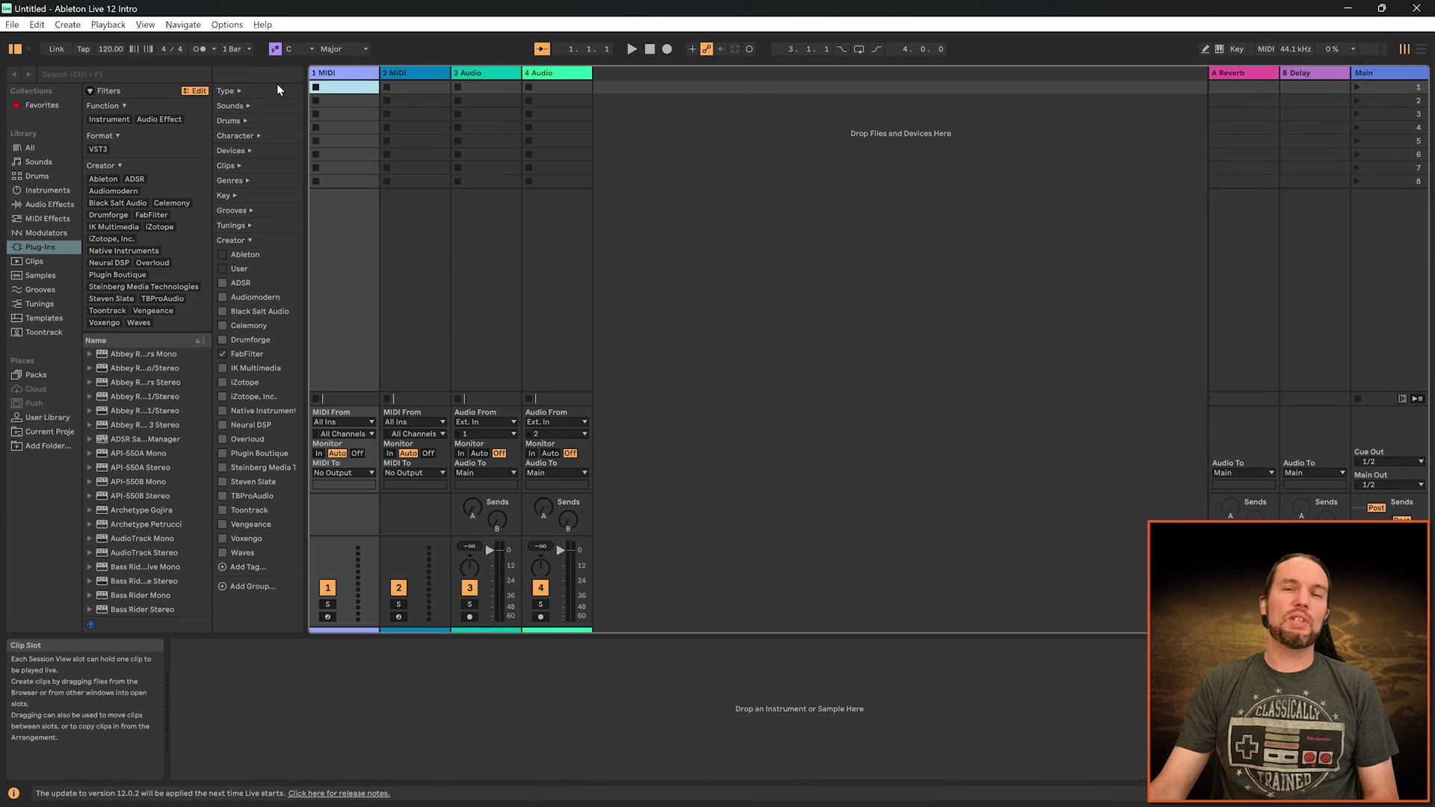
- Switch to Ableton Live and review the VST2 and VST3 plug-in folder settings in its preferences
left_click(227, 24)
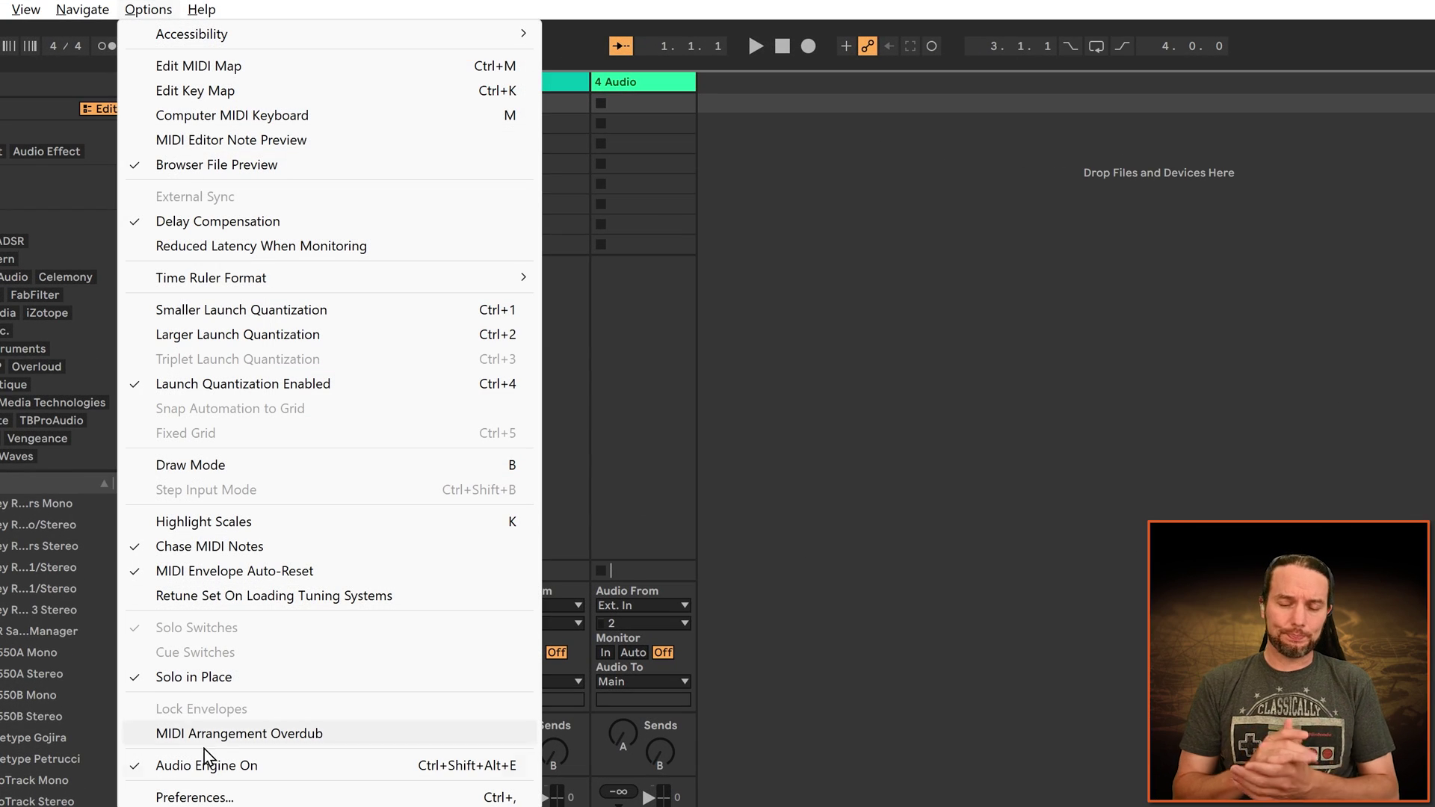
left_click(239, 801)
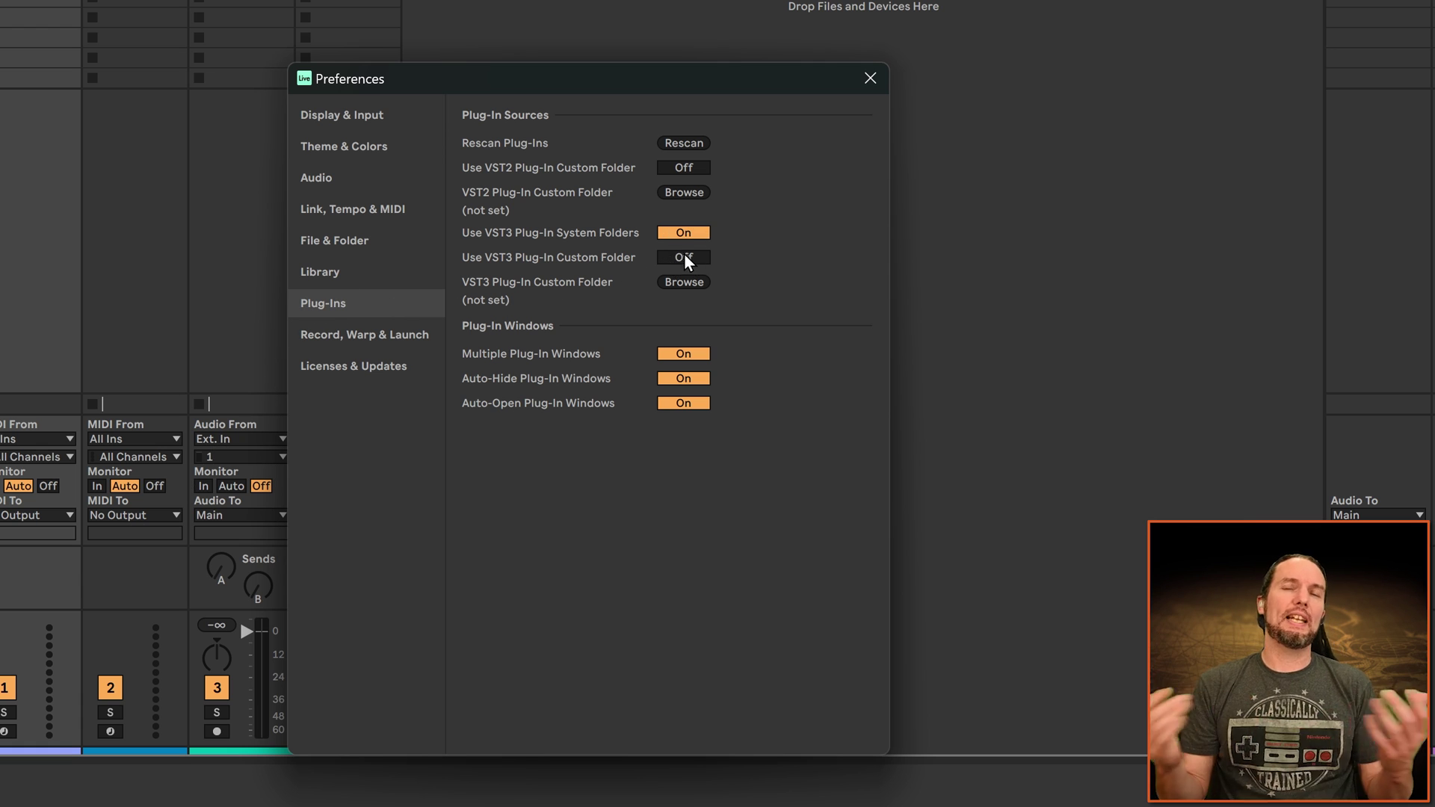
left_click(683, 282)
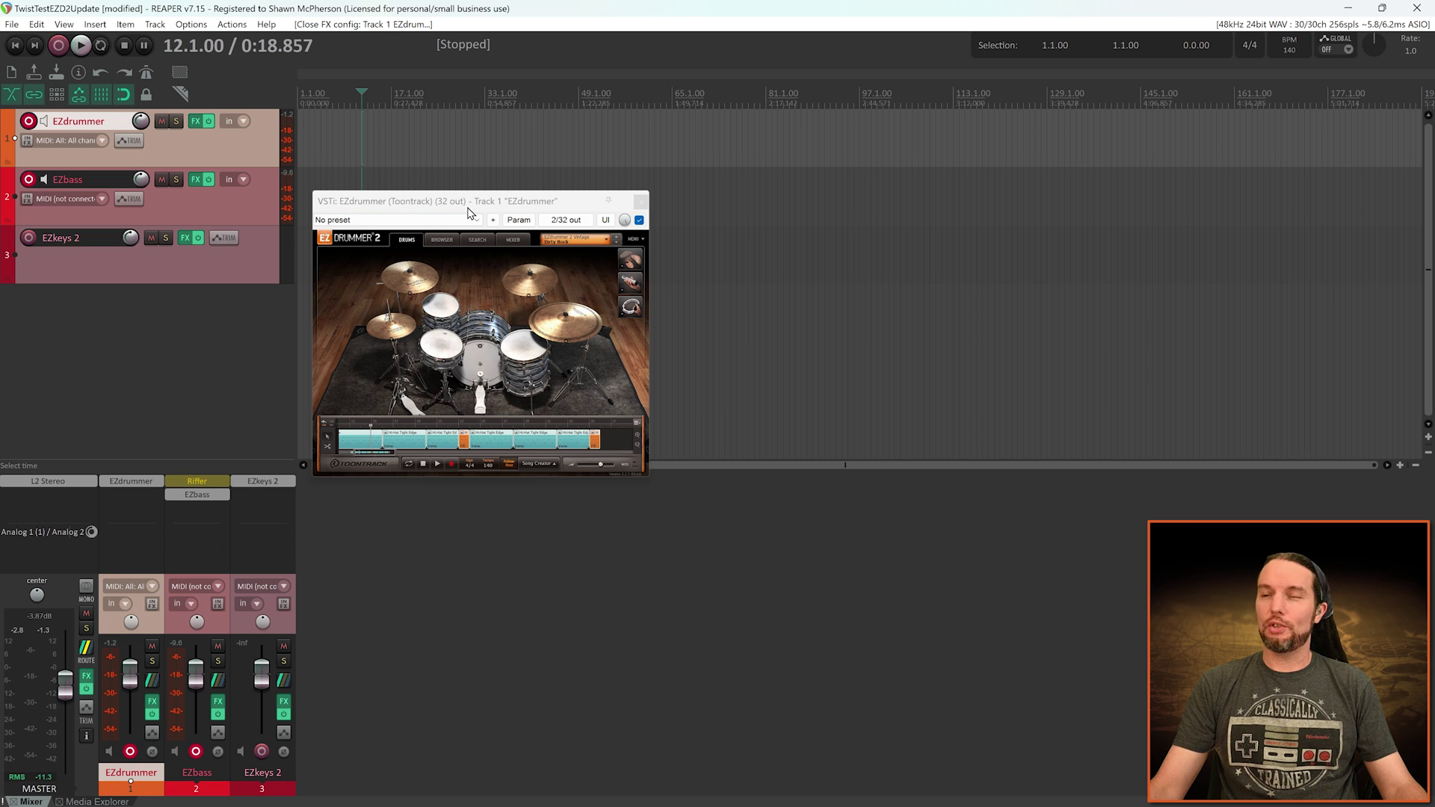
- Switch back to REAPER, play the project with the EZdrummer 2 track, and look over the plug-in's project options and mixer
key("space")
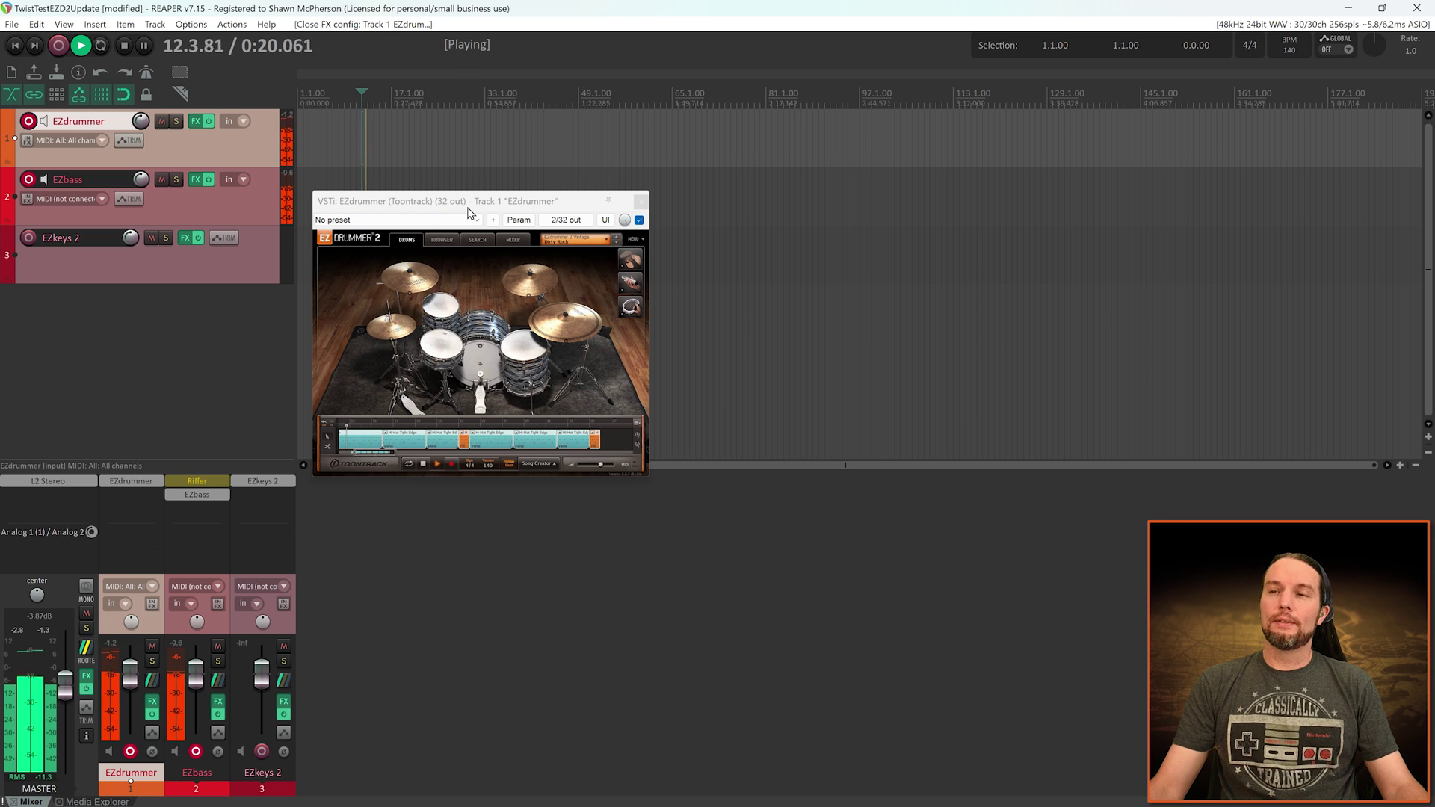
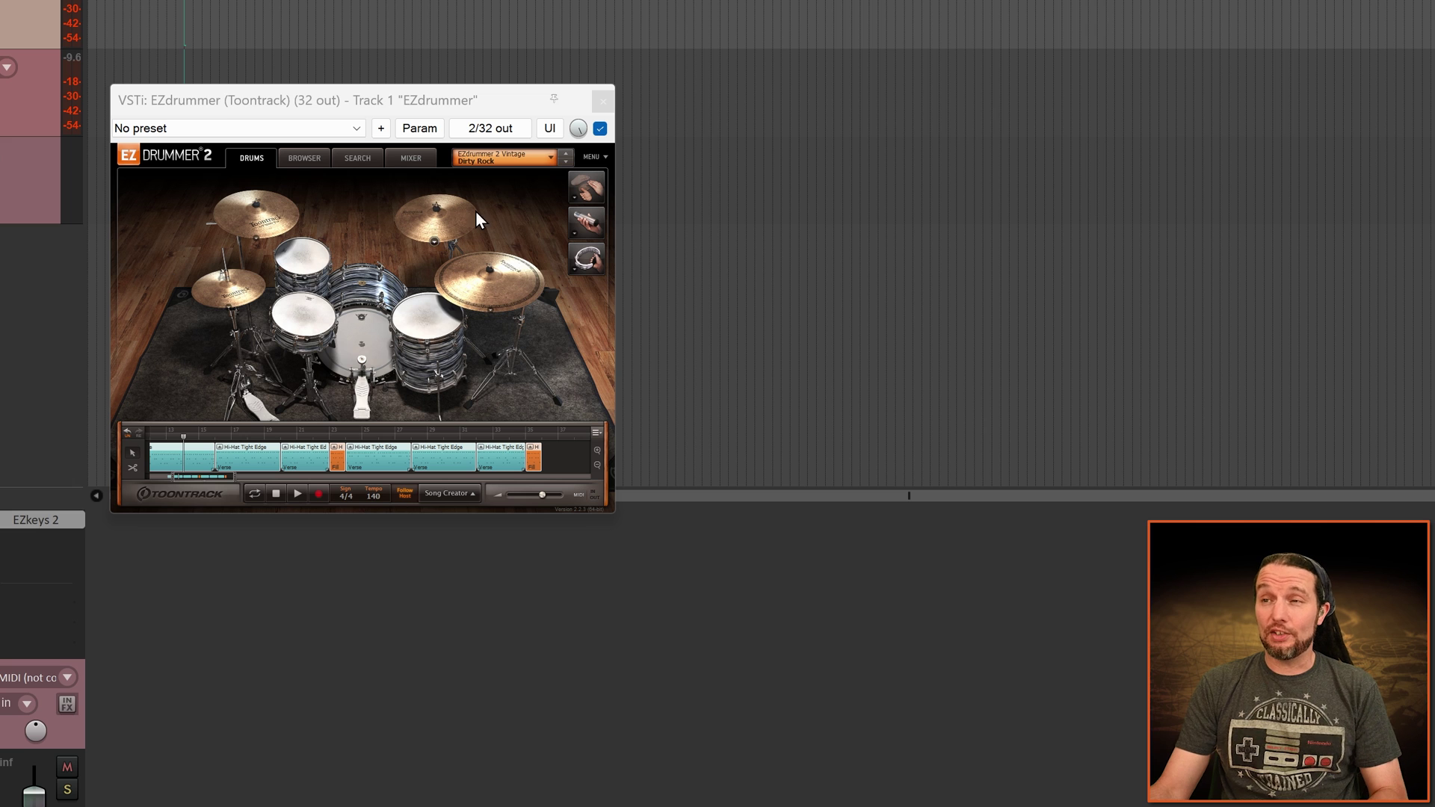
left_click(606, 158)
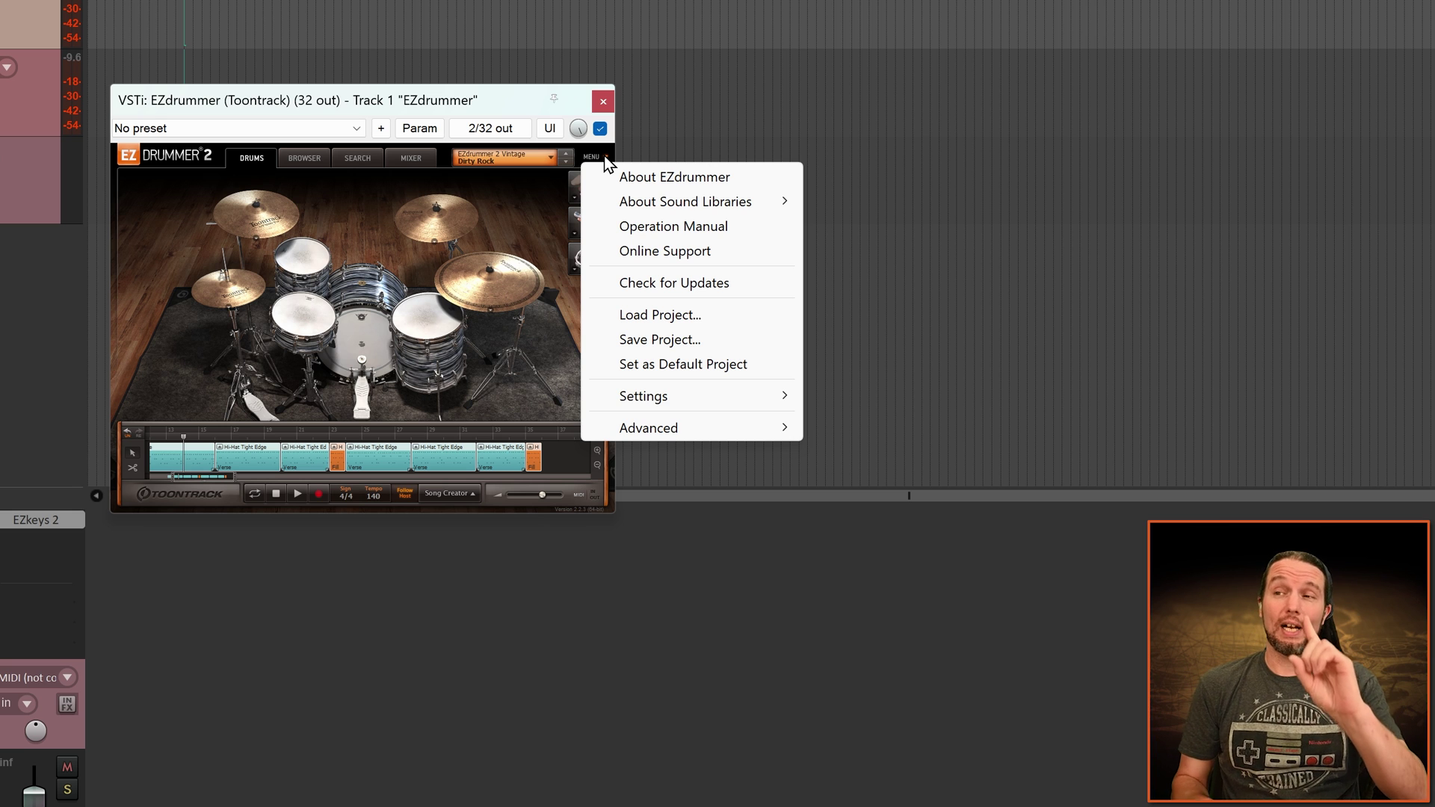
left_click(375, 103)
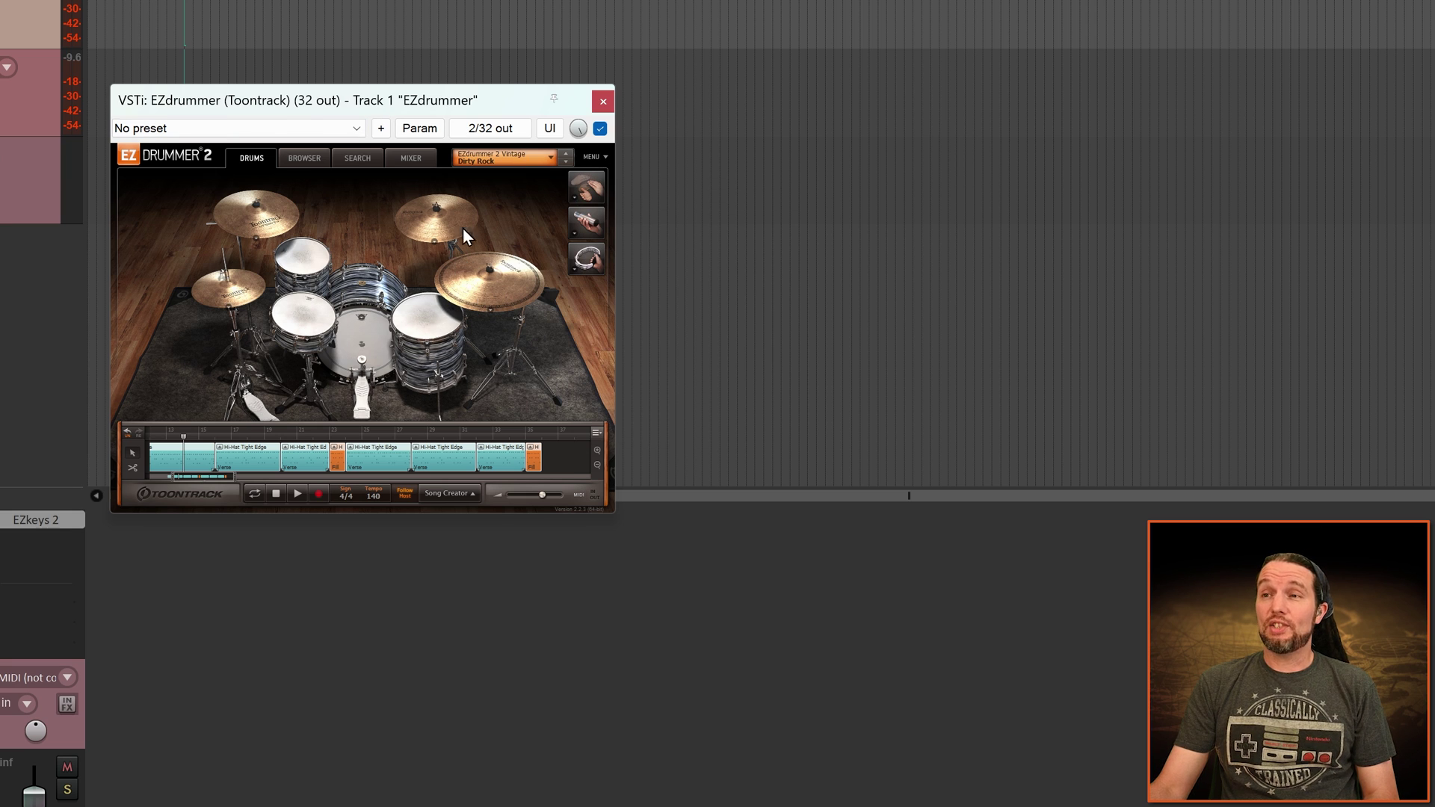
left_click(407, 160)
left_click(244, 160)
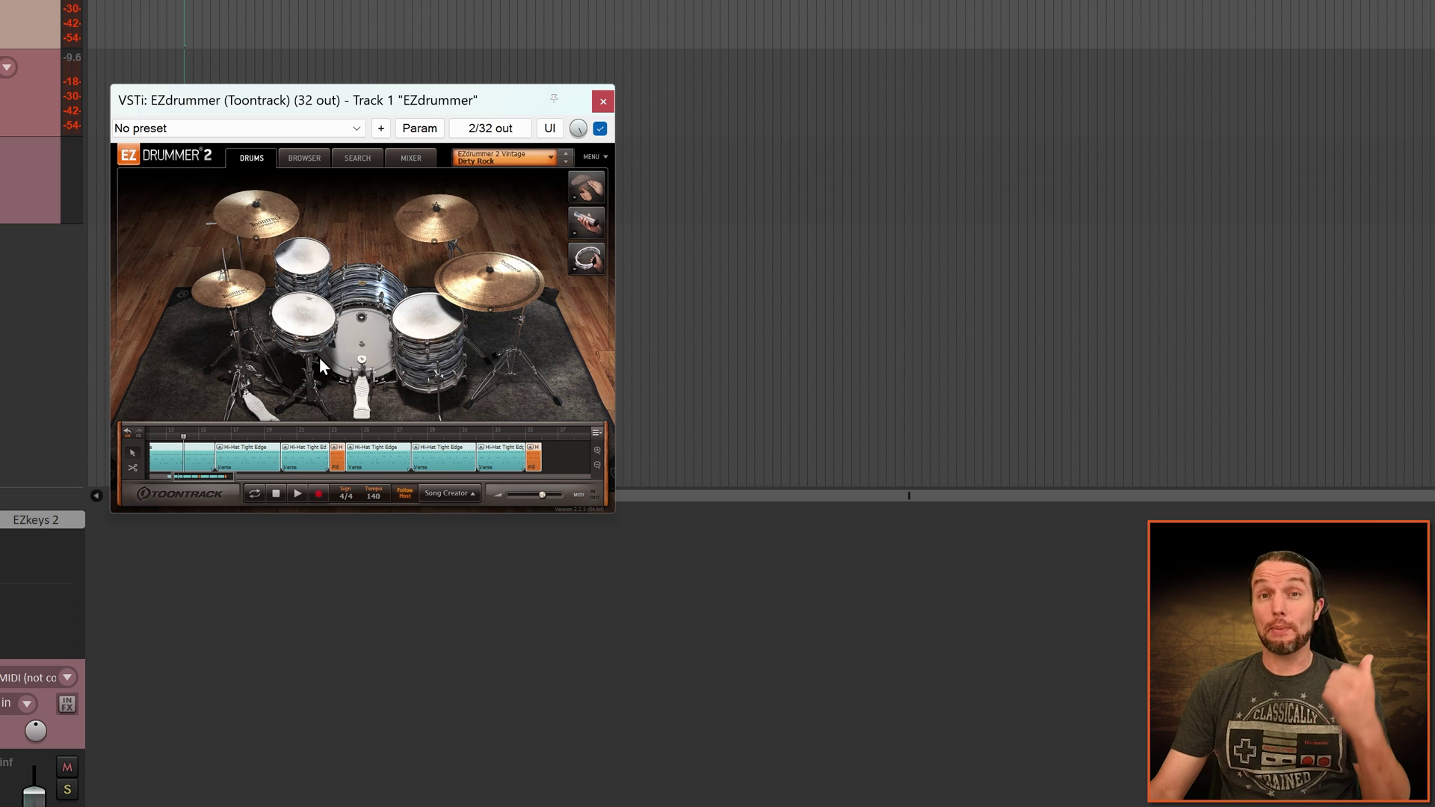
- Save the EZdrummer 2 plug-in's project to the Desktop under the name TwistSongEZD2 as an EZdrummer 2 Project (*.ezdp)
left_click(605, 157)
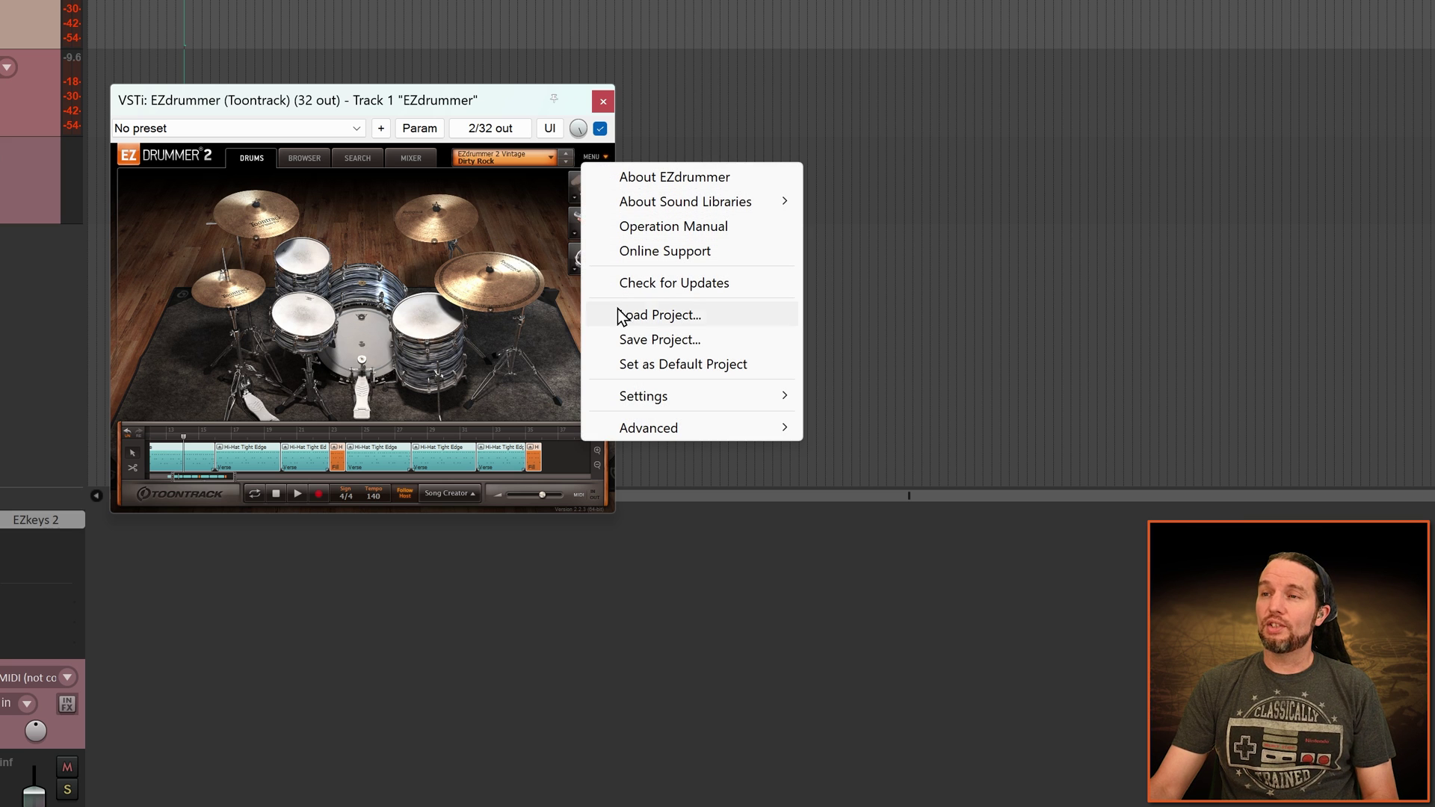
left_click(630, 340)
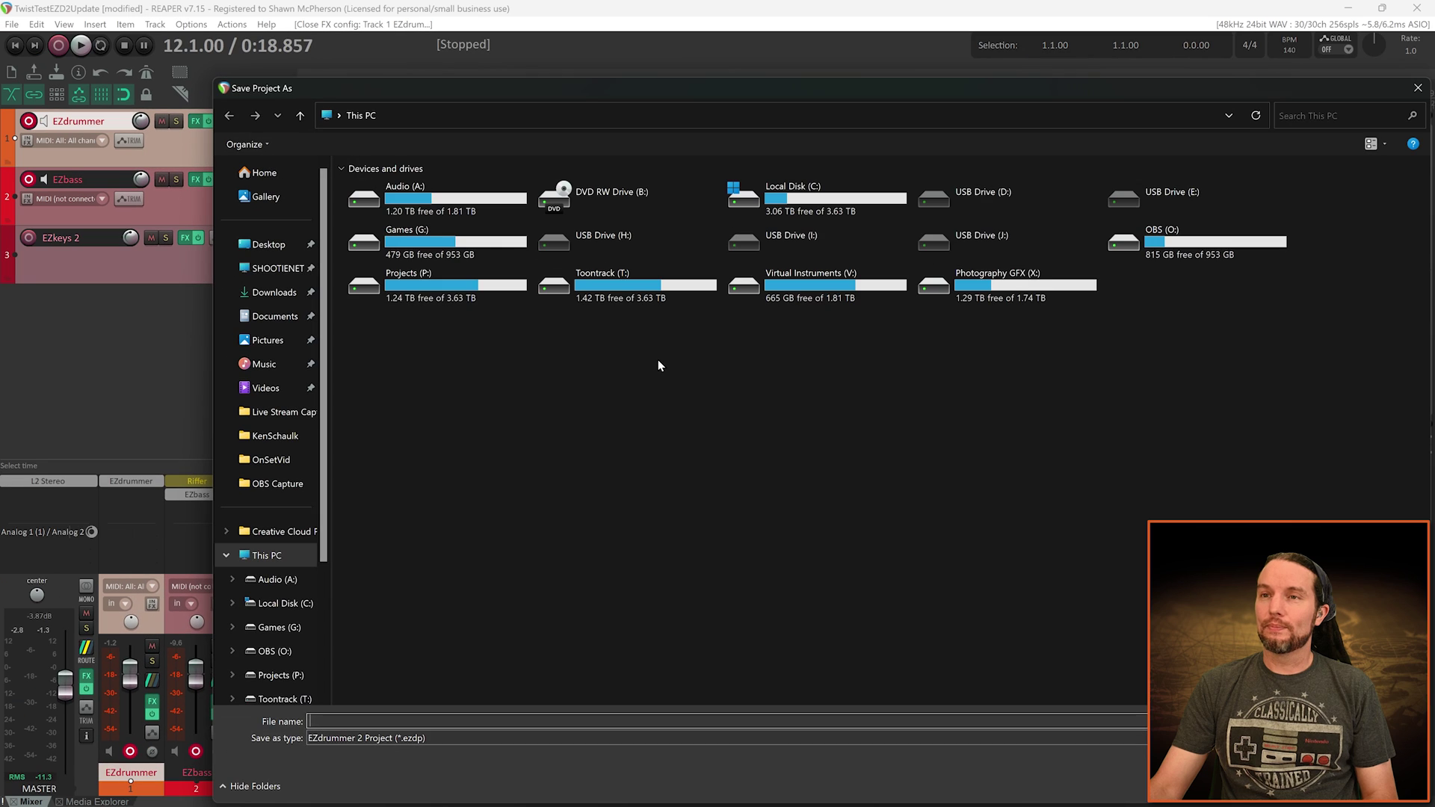
left_click(264, 247)
left_click(453, 719)
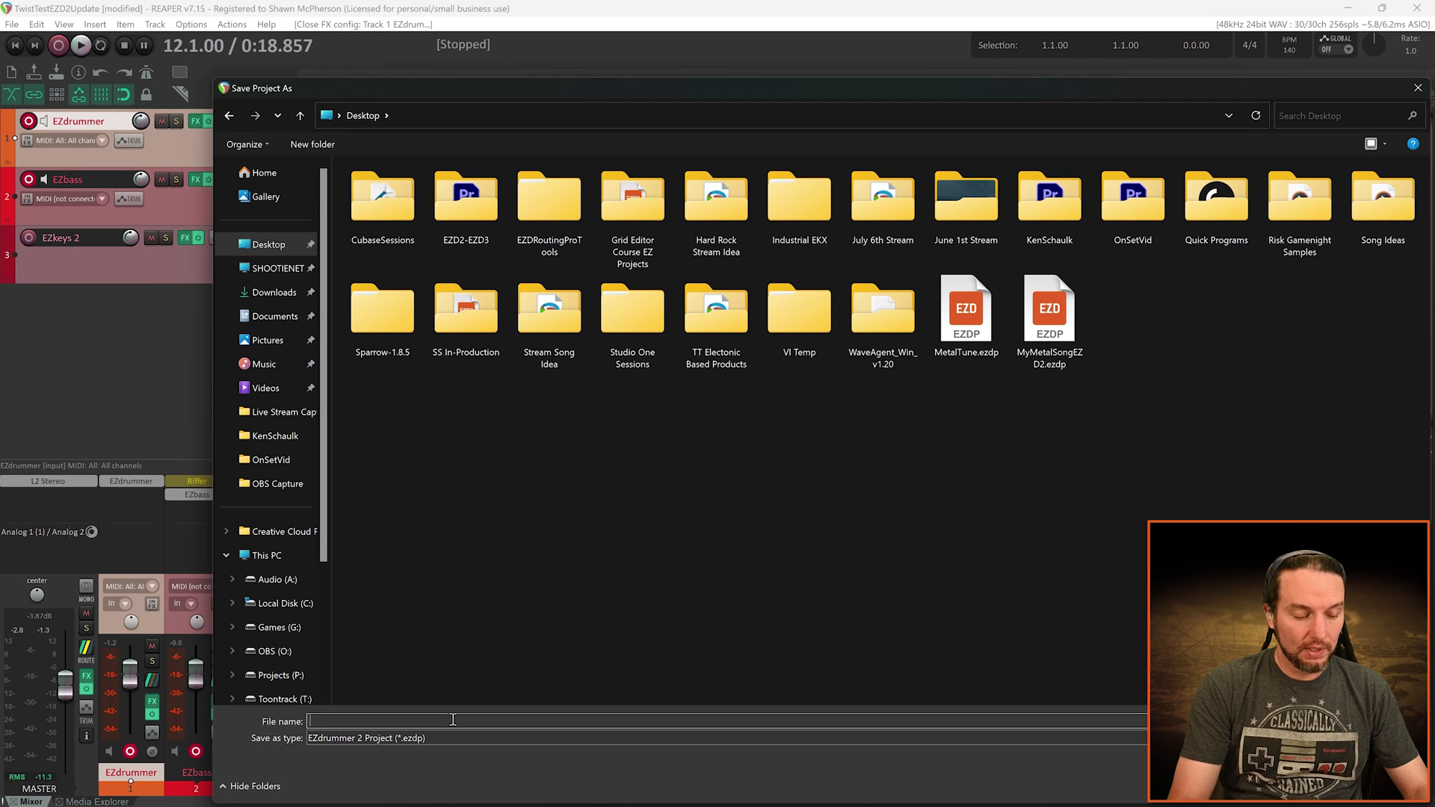
type("TwistSong")
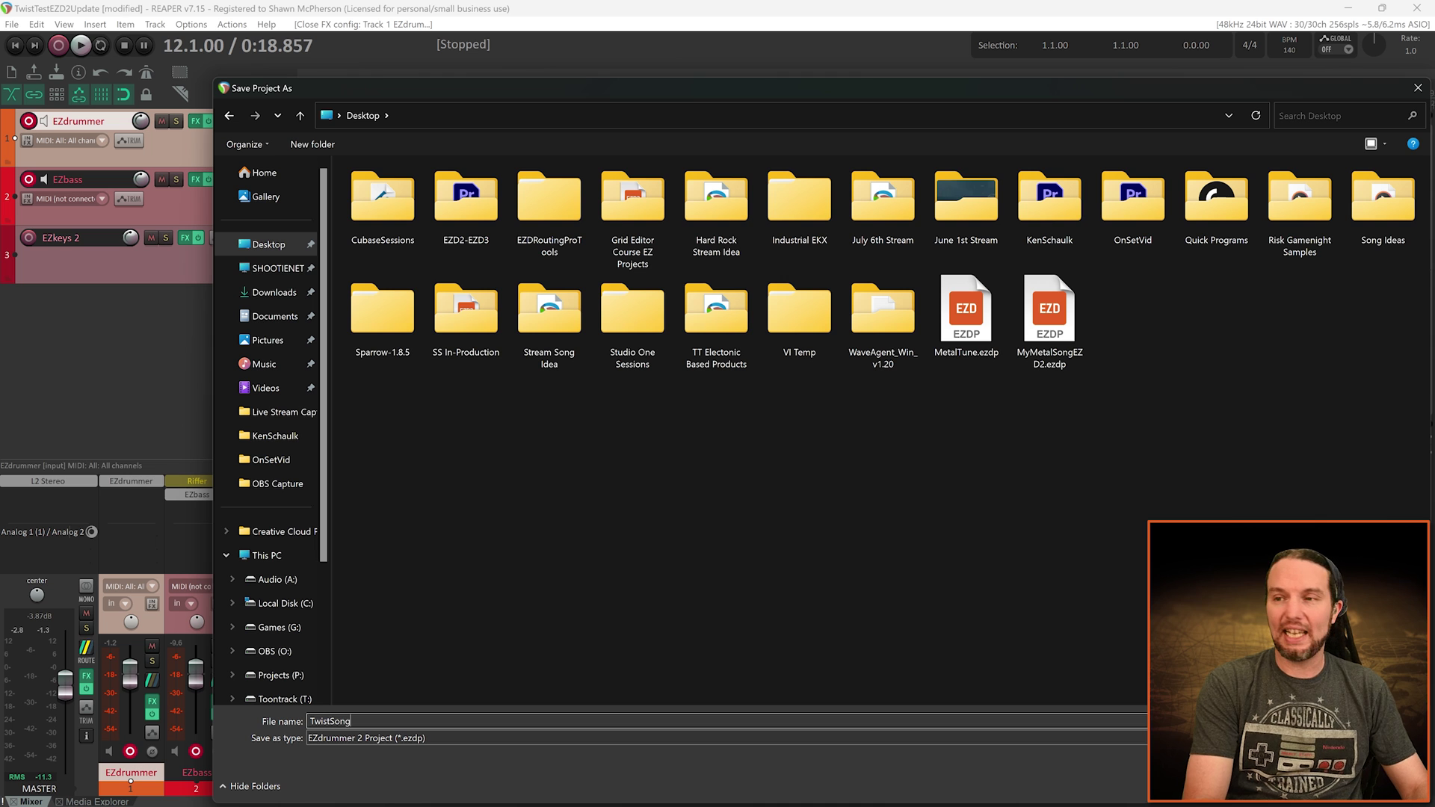
type("EZD")
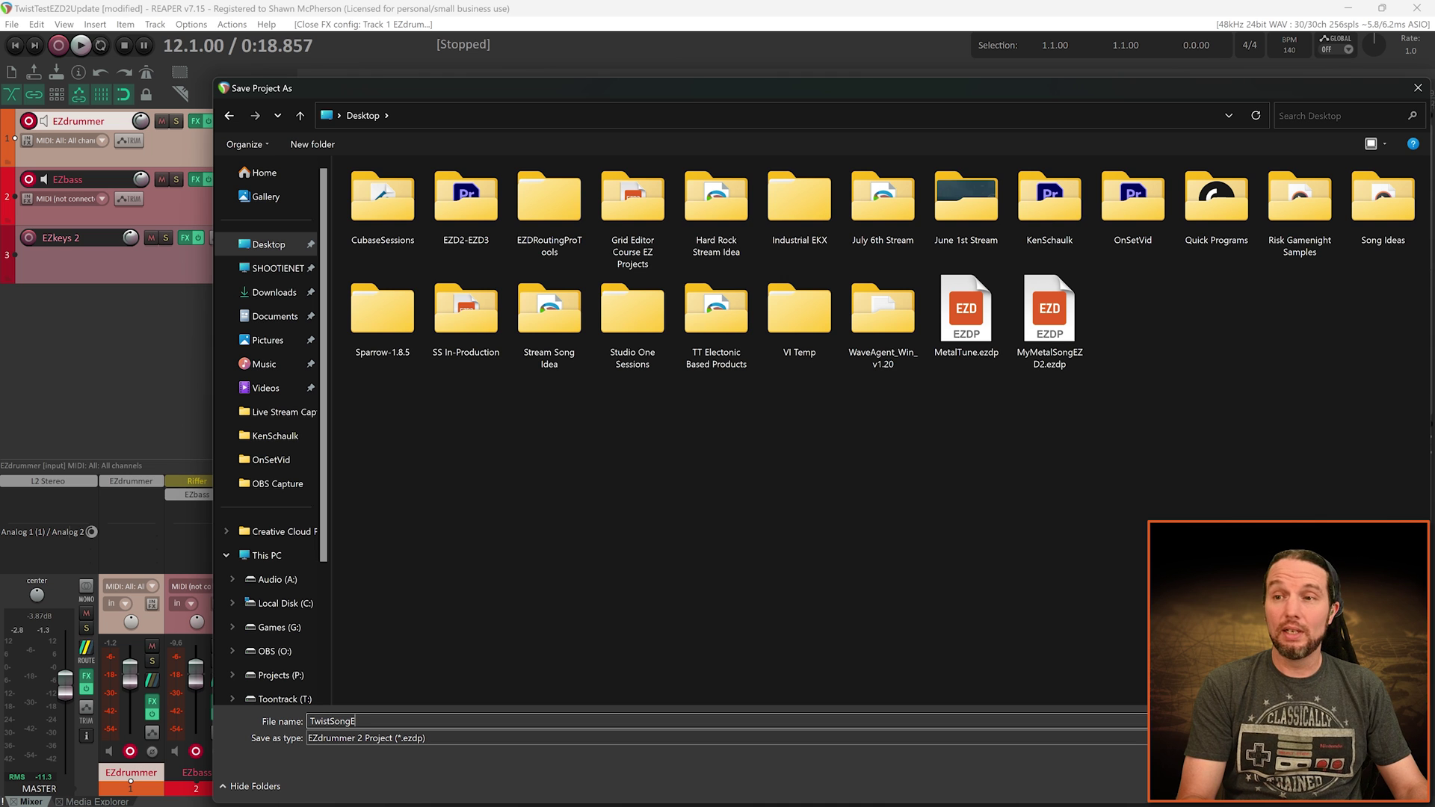
type("2")
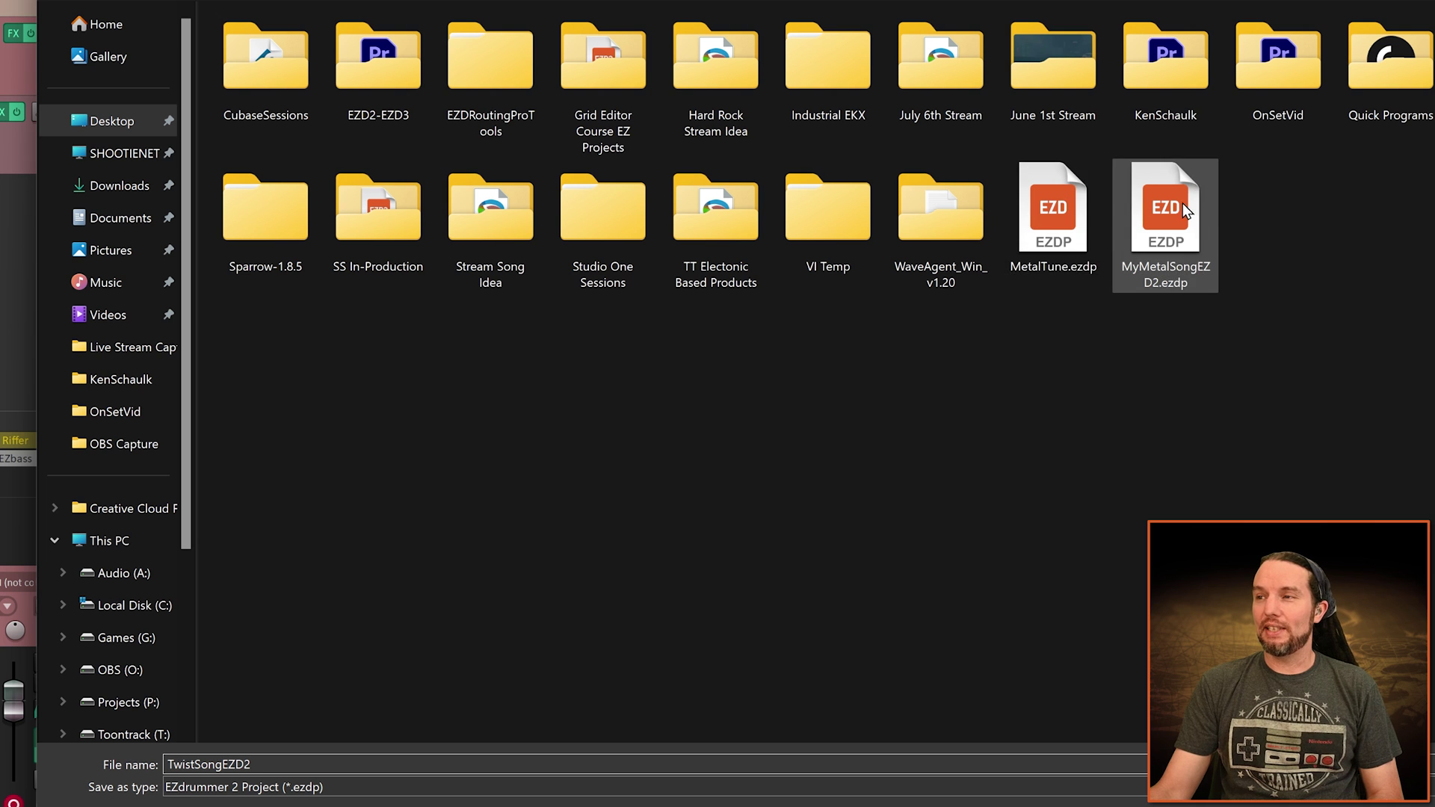
scroll(112, 374, "down", 3)
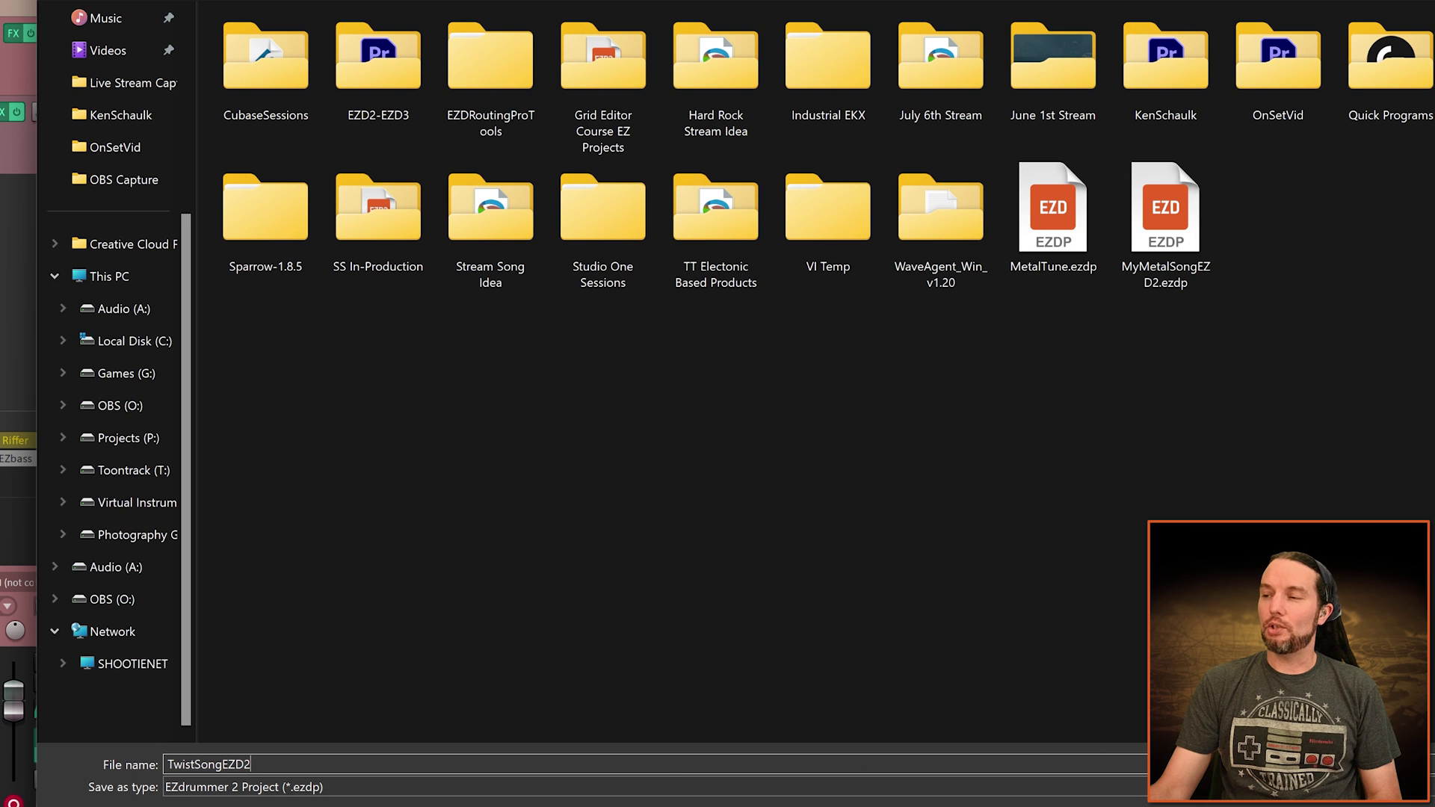
key("Return")
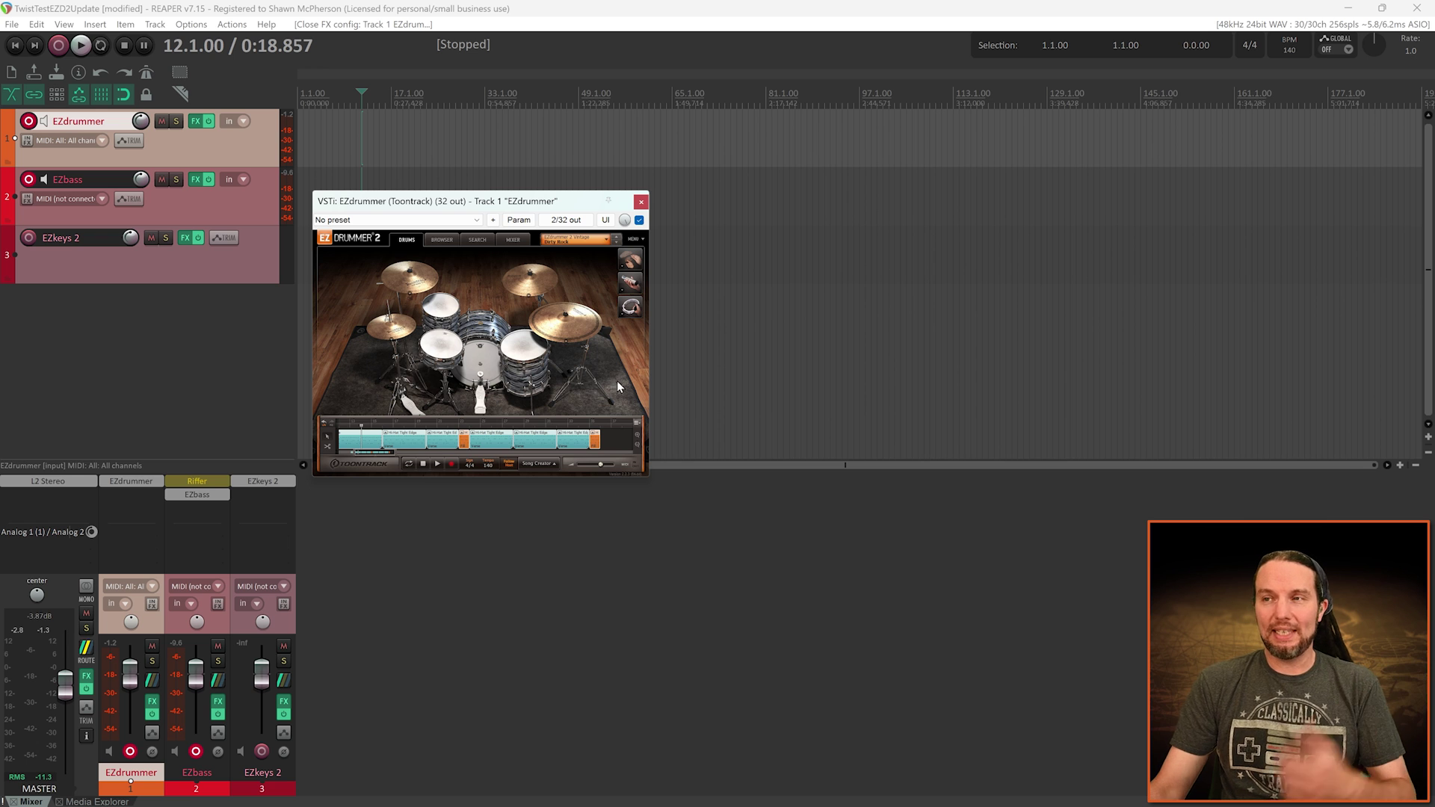
- Insert Toontrack's VST3i EZdrummer 3 (32 out) on a new track, declining the extra output tracks, and close the plug-in windows
left_click(641, 201)
right_click(115, 360)
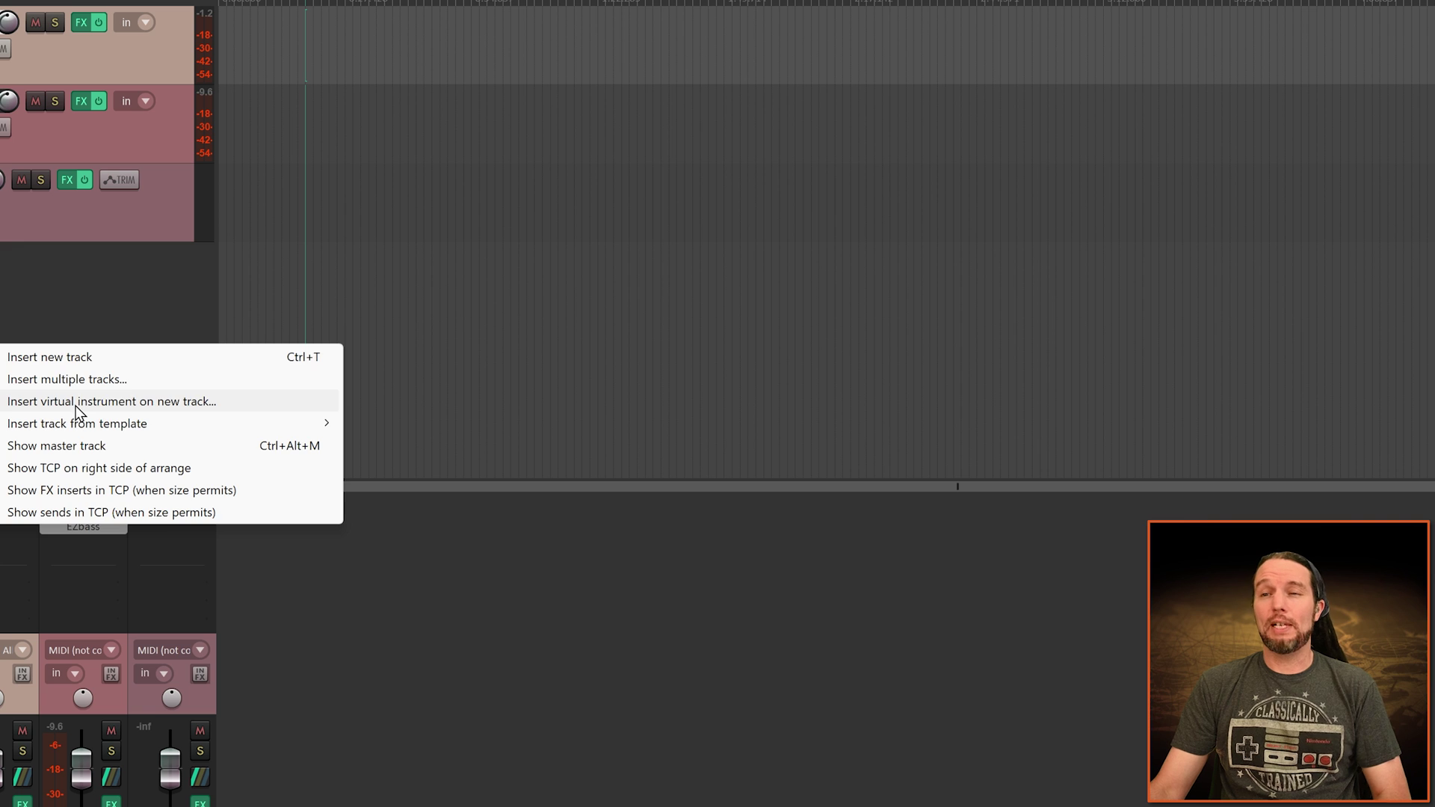
left_click(190, 403)
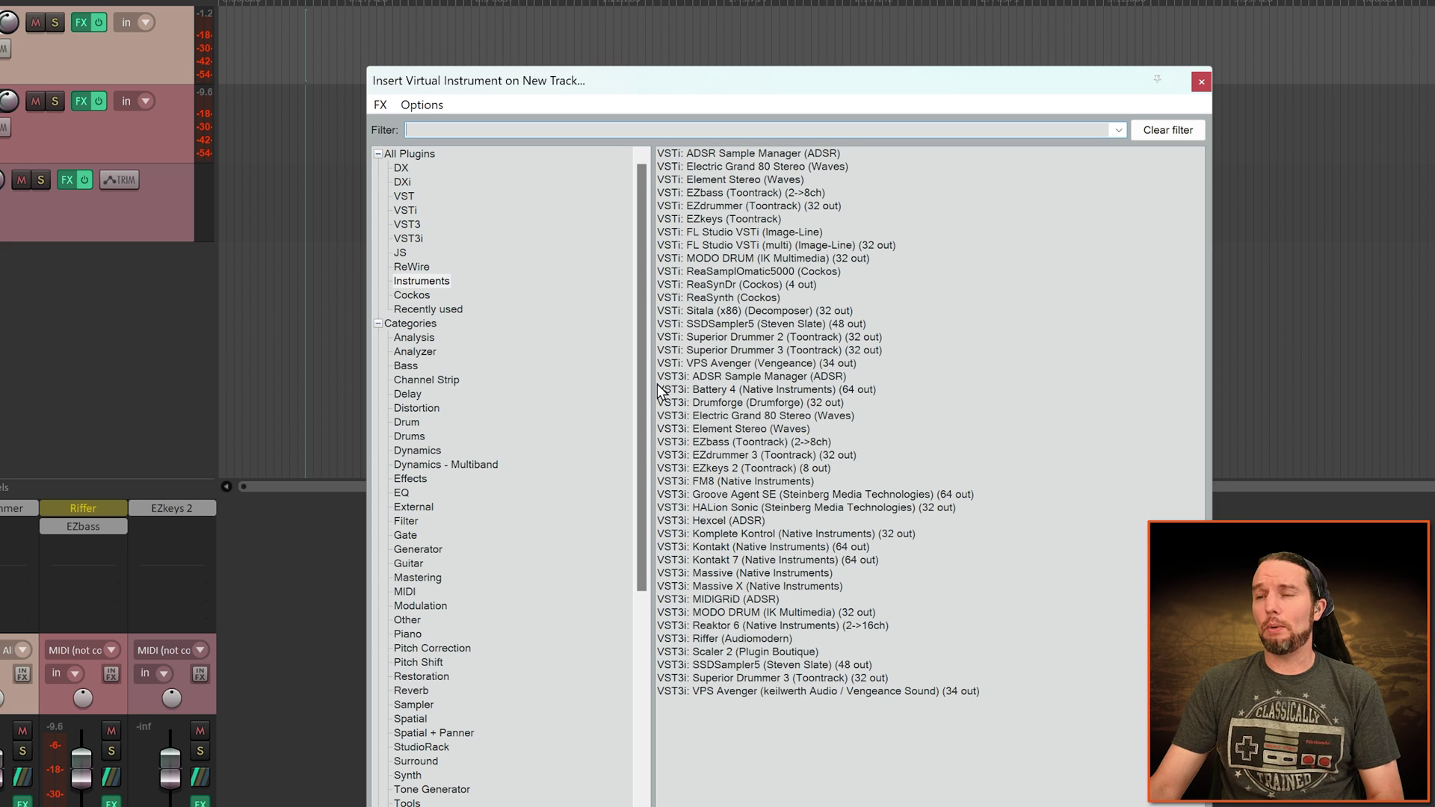
scroll(483, 643, "down", 10)
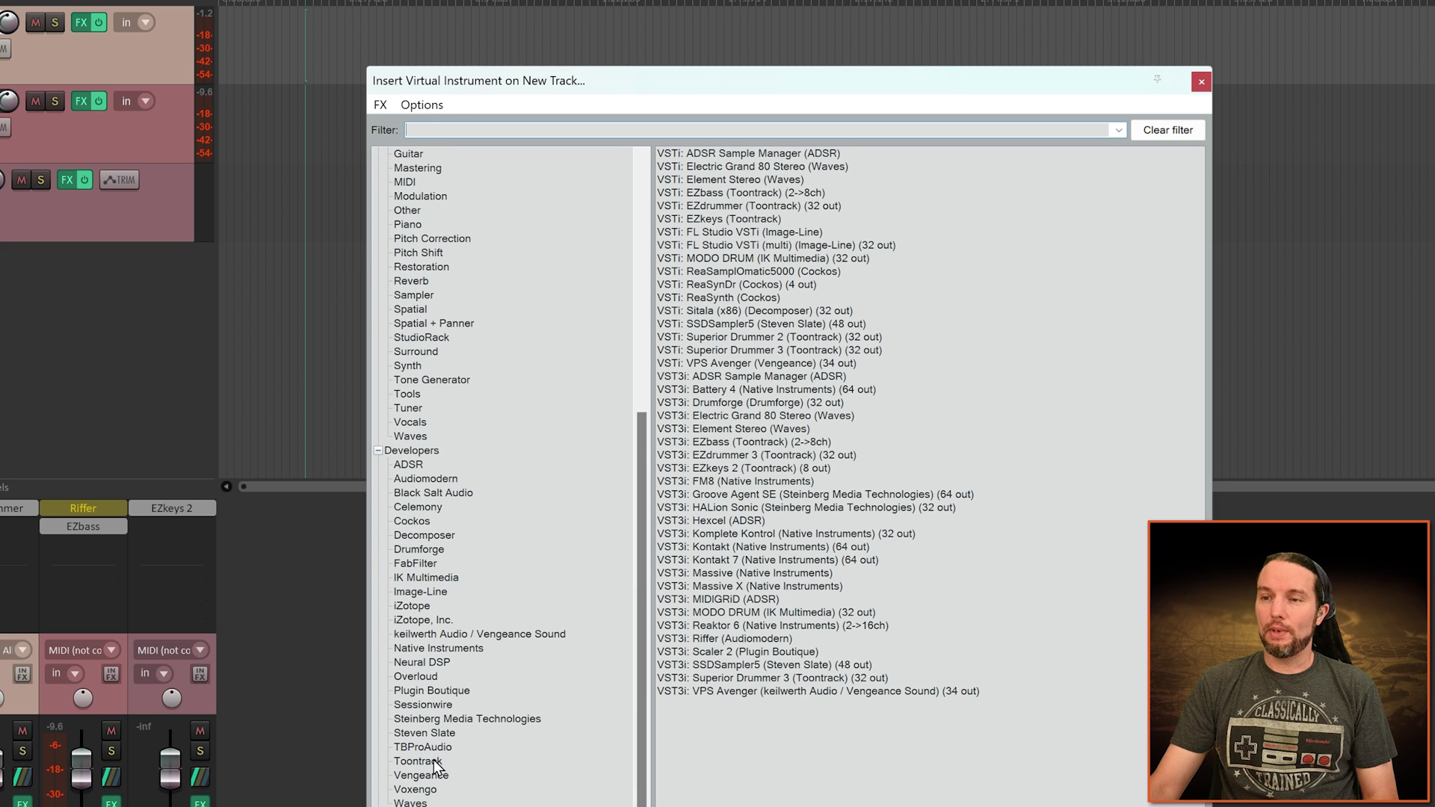
left_click(433, 761)
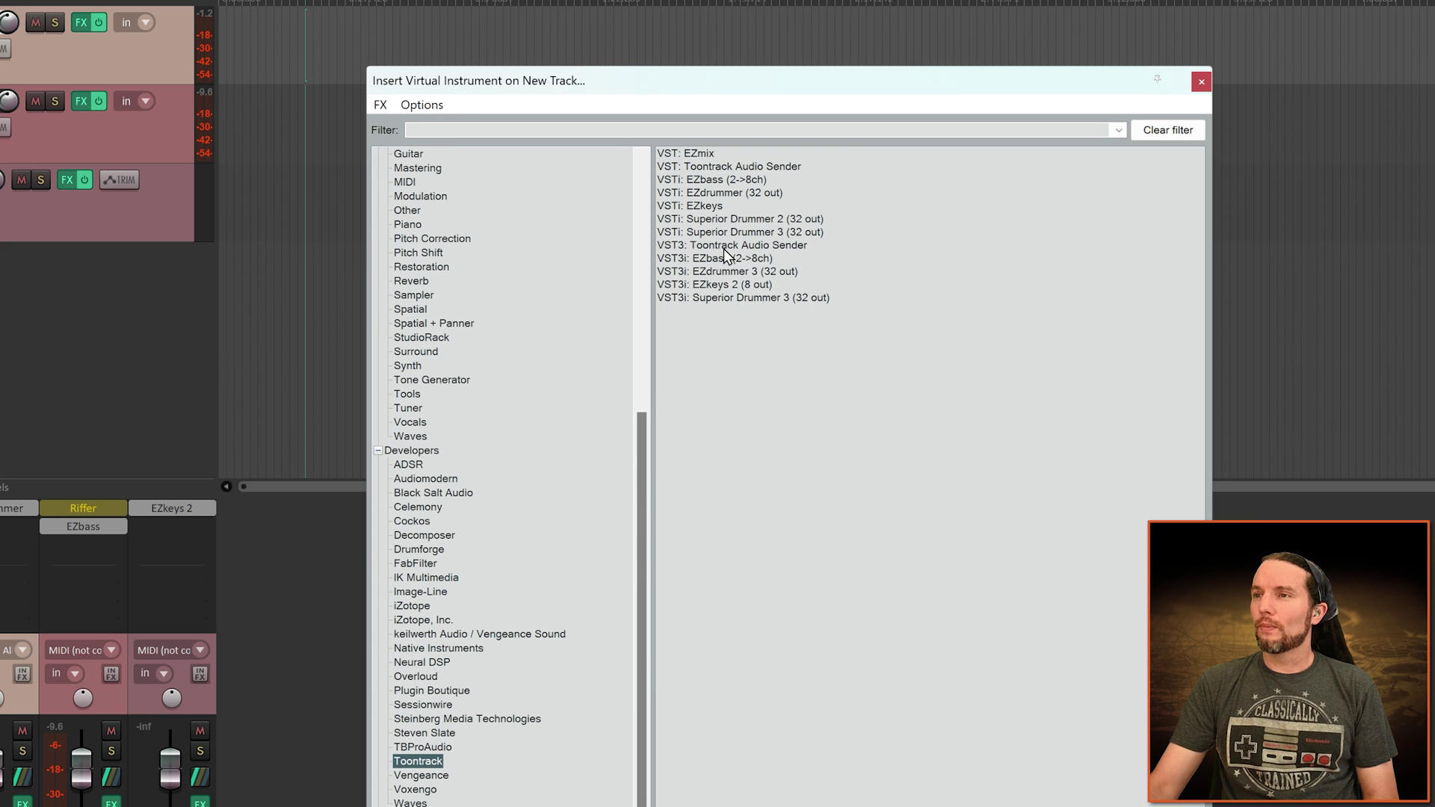
double_click(724, 276)
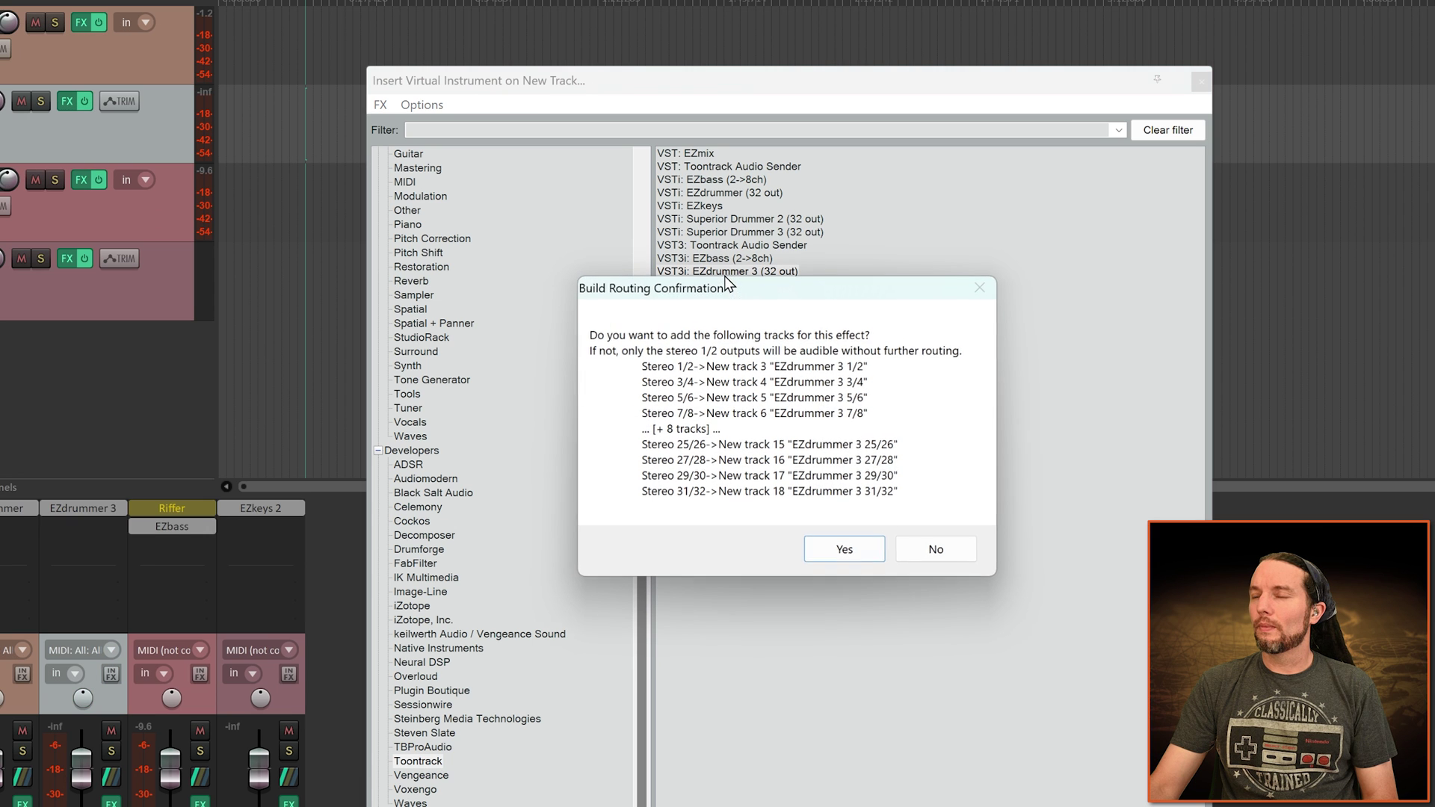
left_click(937, 551)
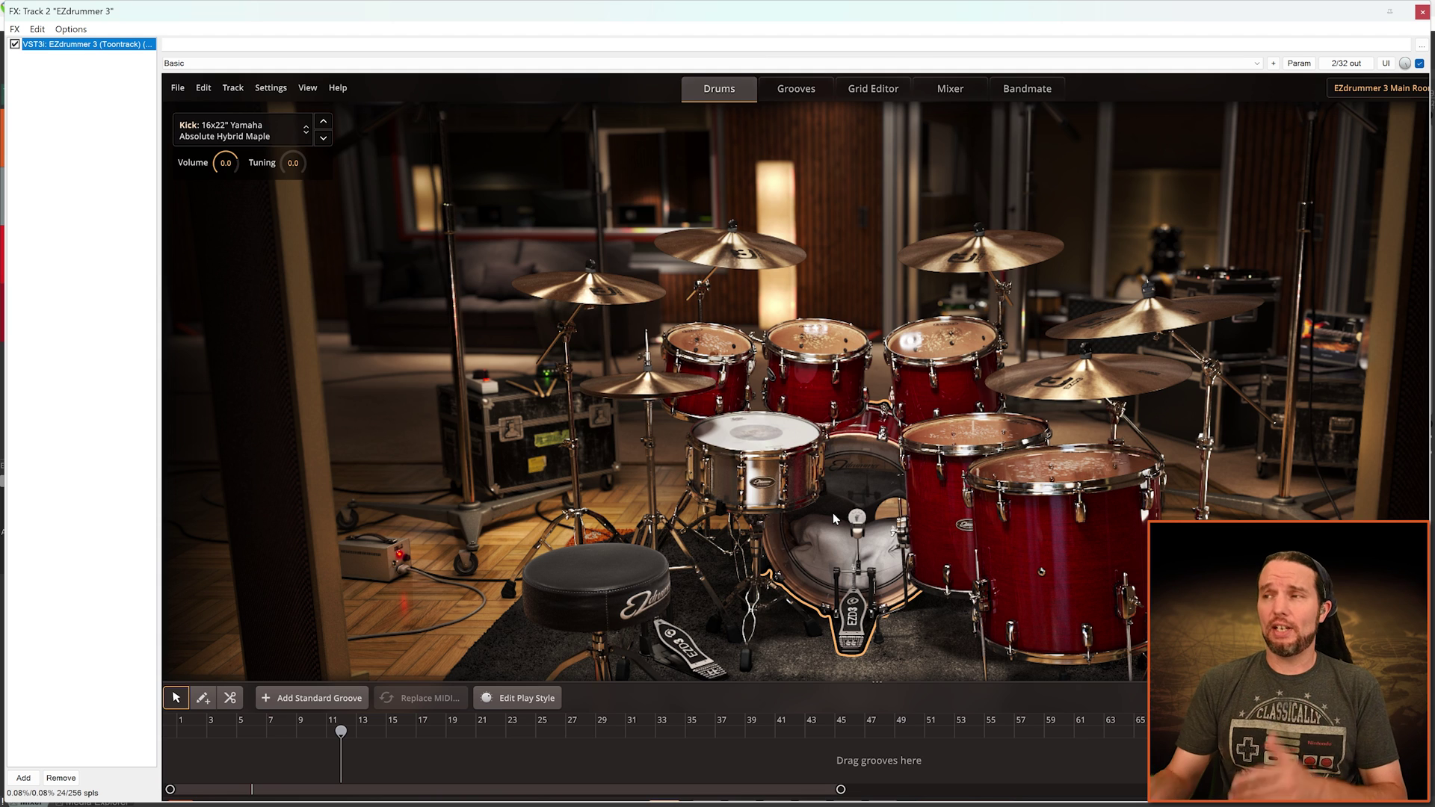
left_click(1423, 13)
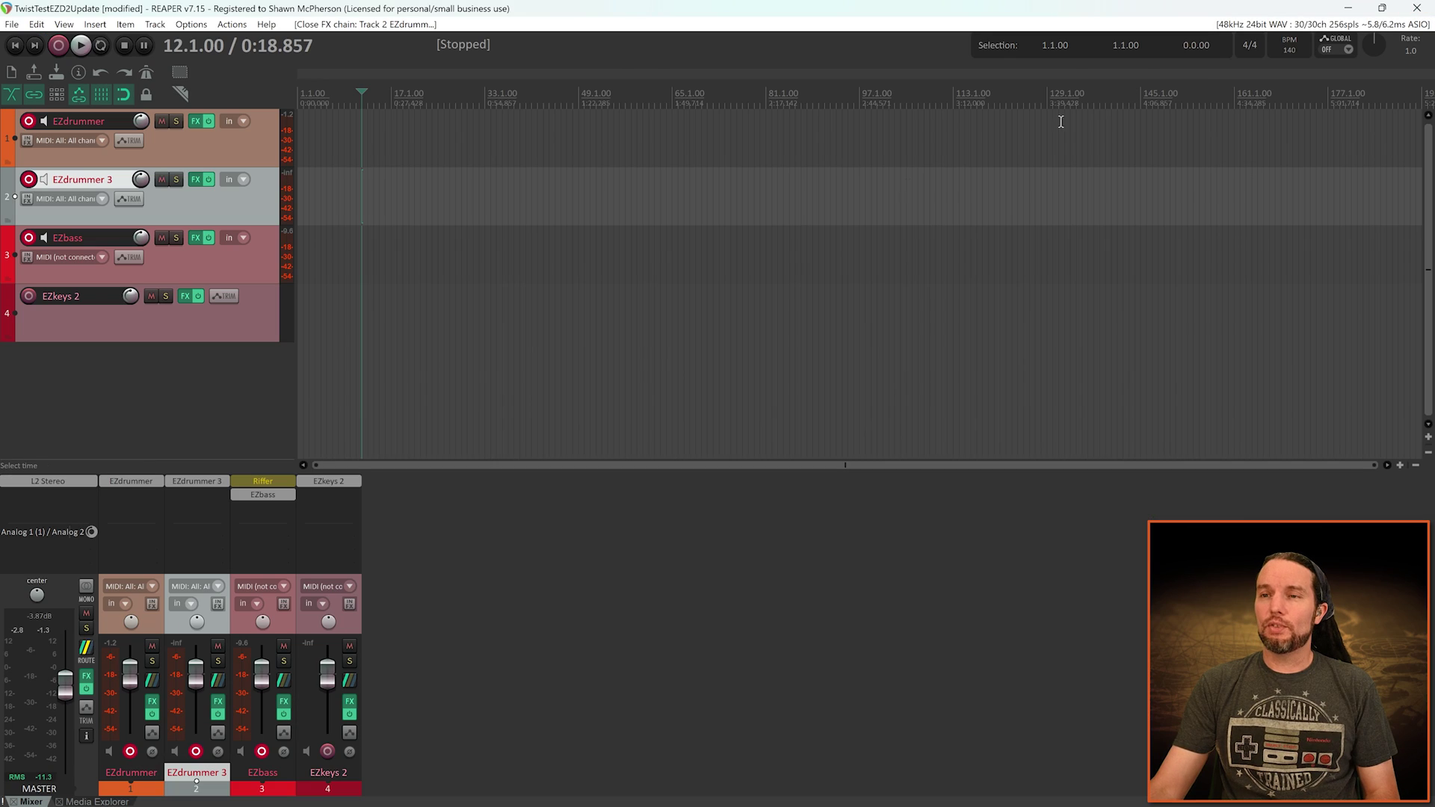
- Import TwistSongEZD2.ezdp from the Desktop into the EZdrummer 3 plug-in on track 2, discarding the changes to the untitled project
left_click(194, 481)
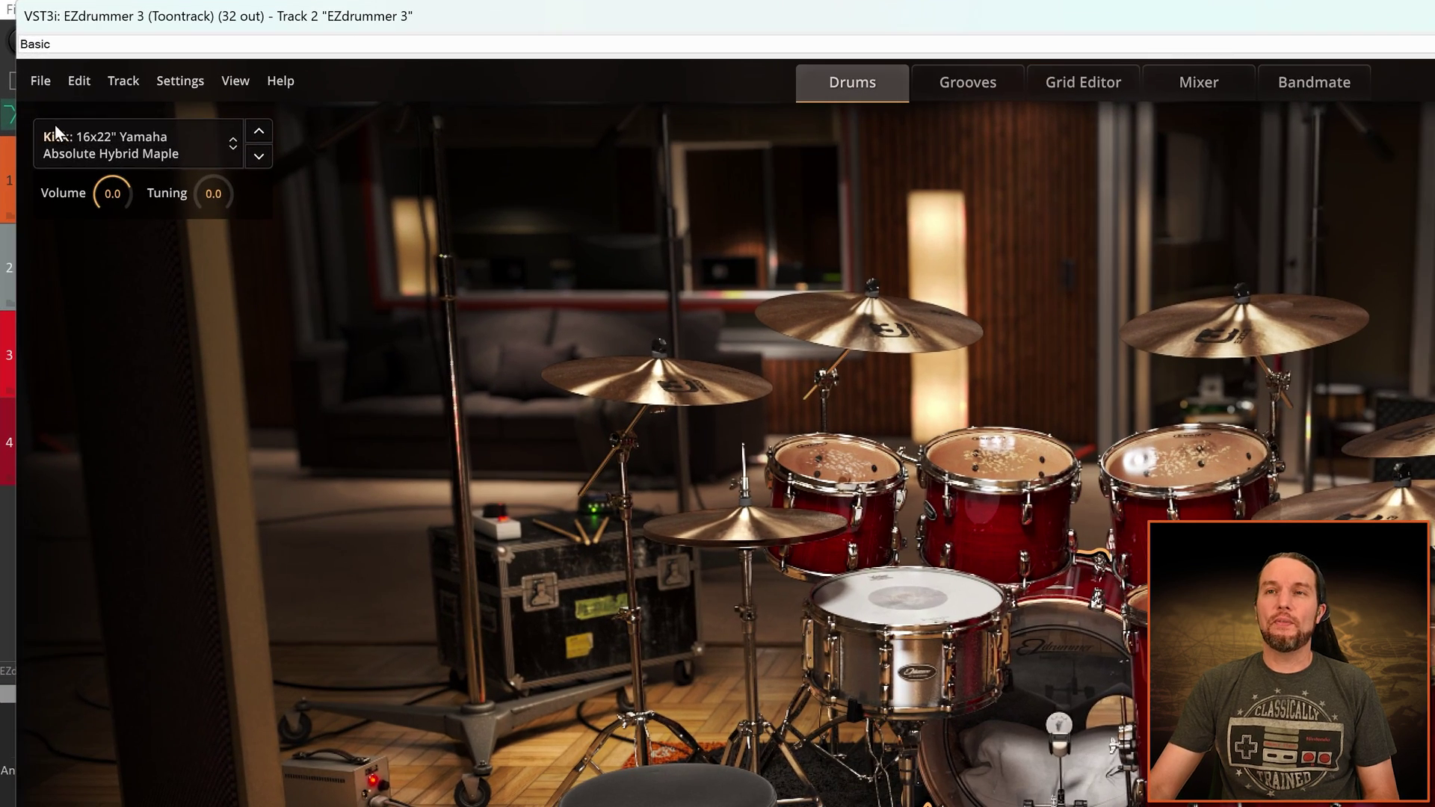
left_click(29, 73)
left_click(146, 25)
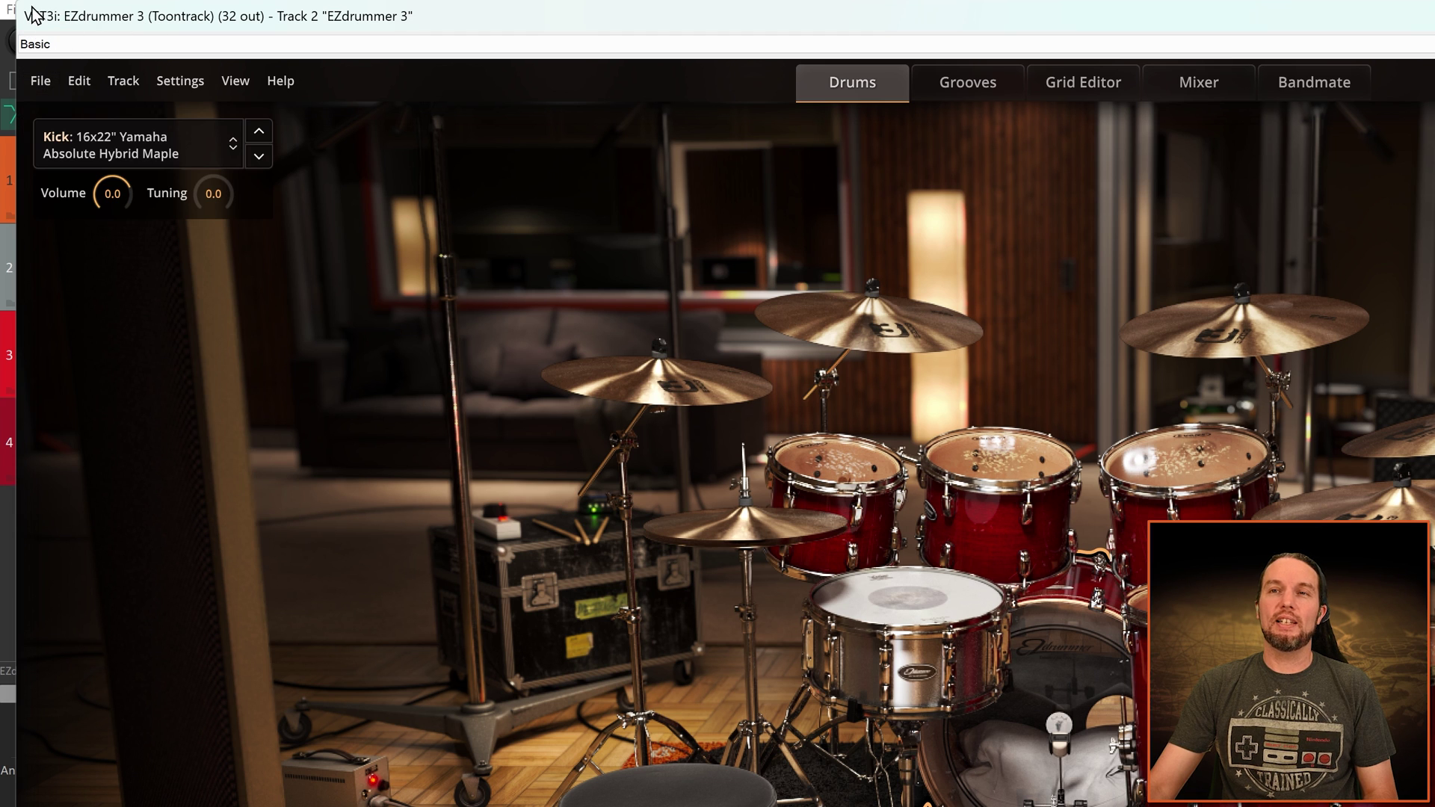
left_click(52, 84)
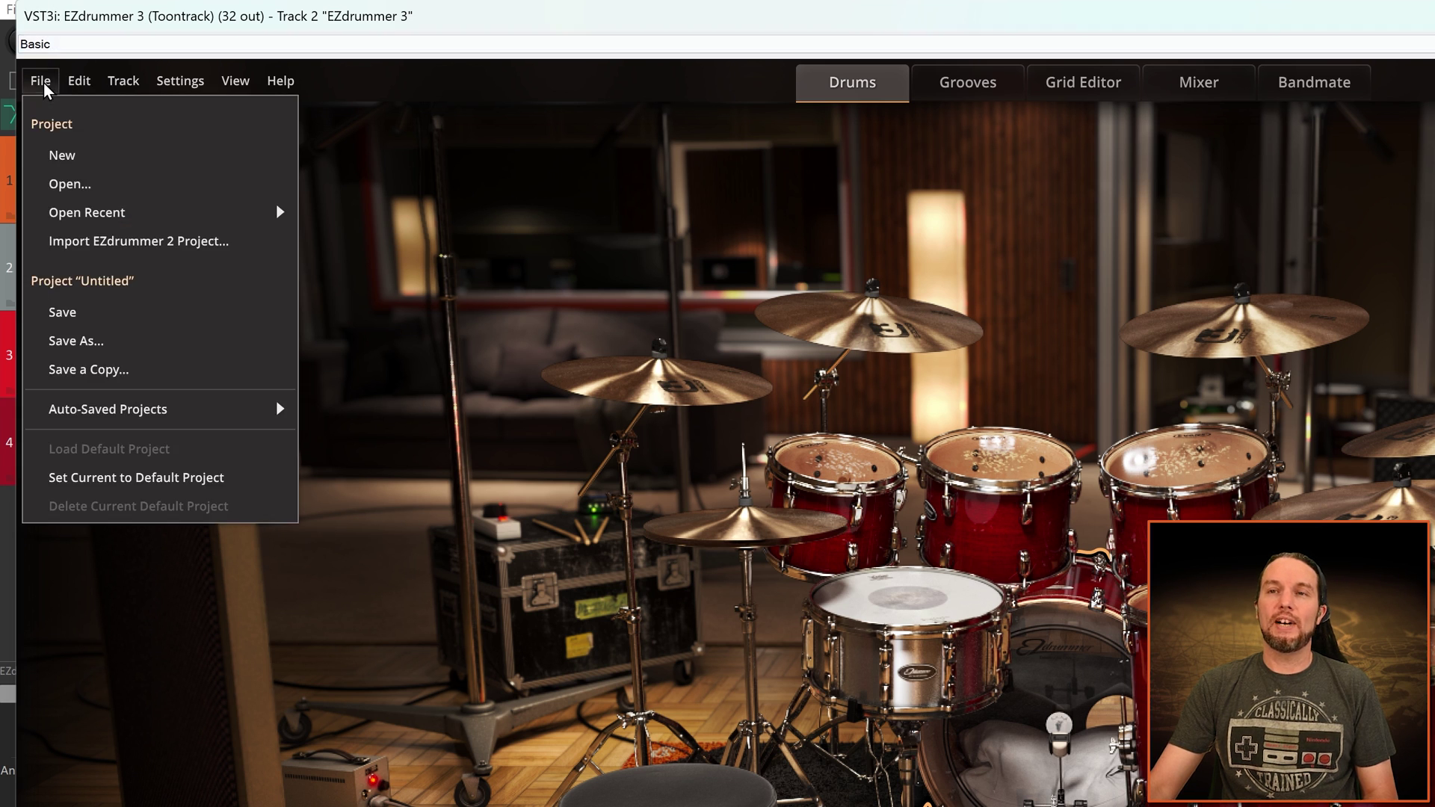
left_click(154, 240)
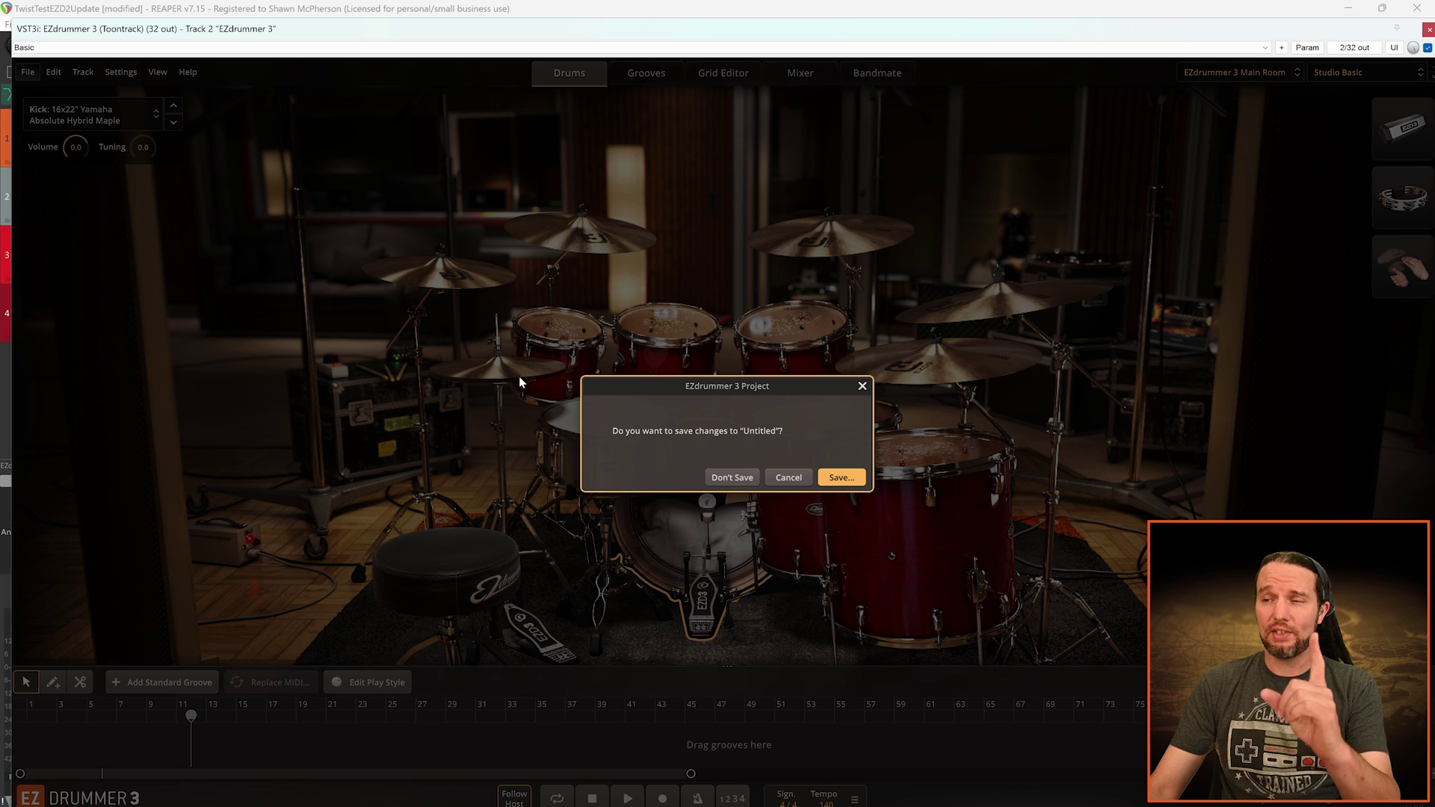
left_click(714, 477)
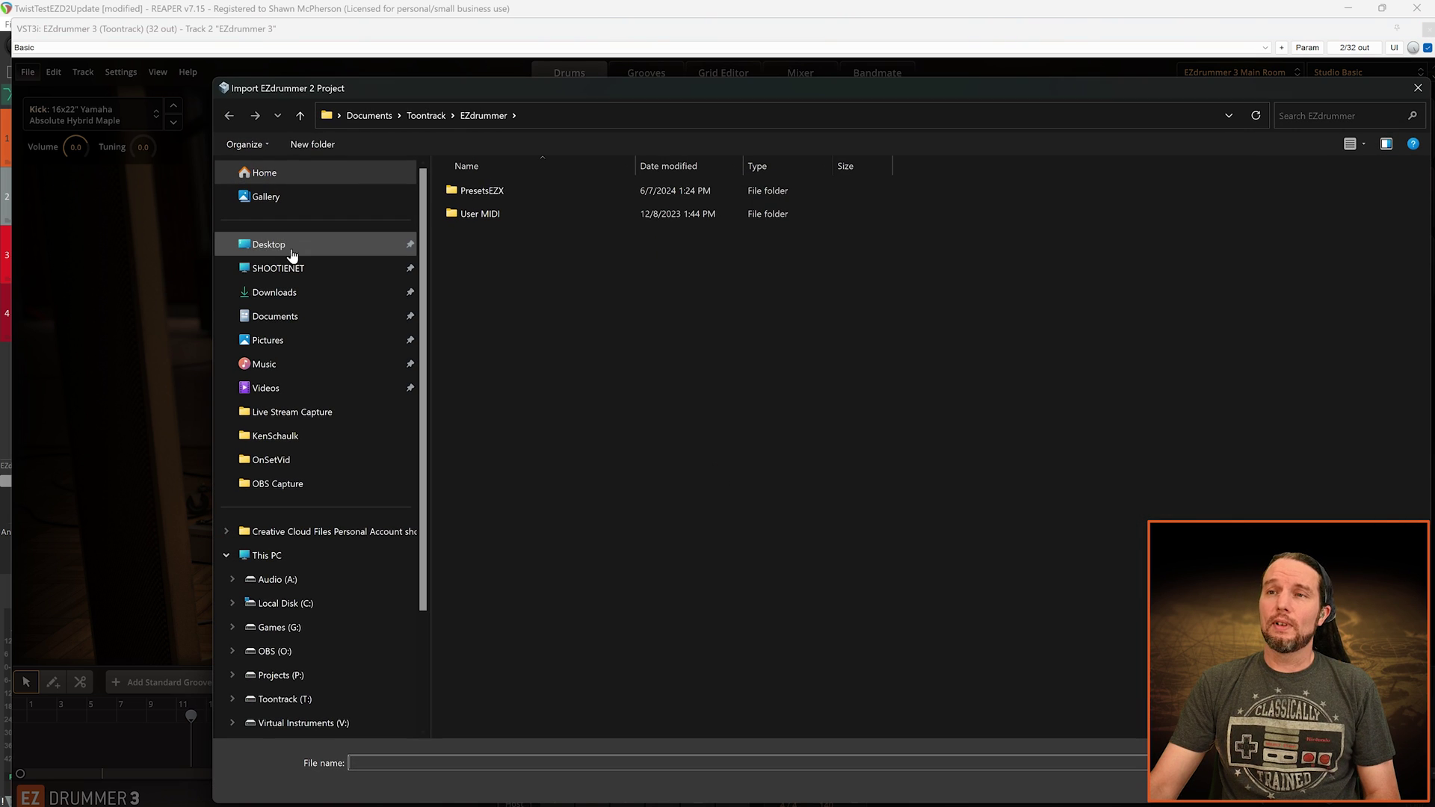
left_click(269, 244)
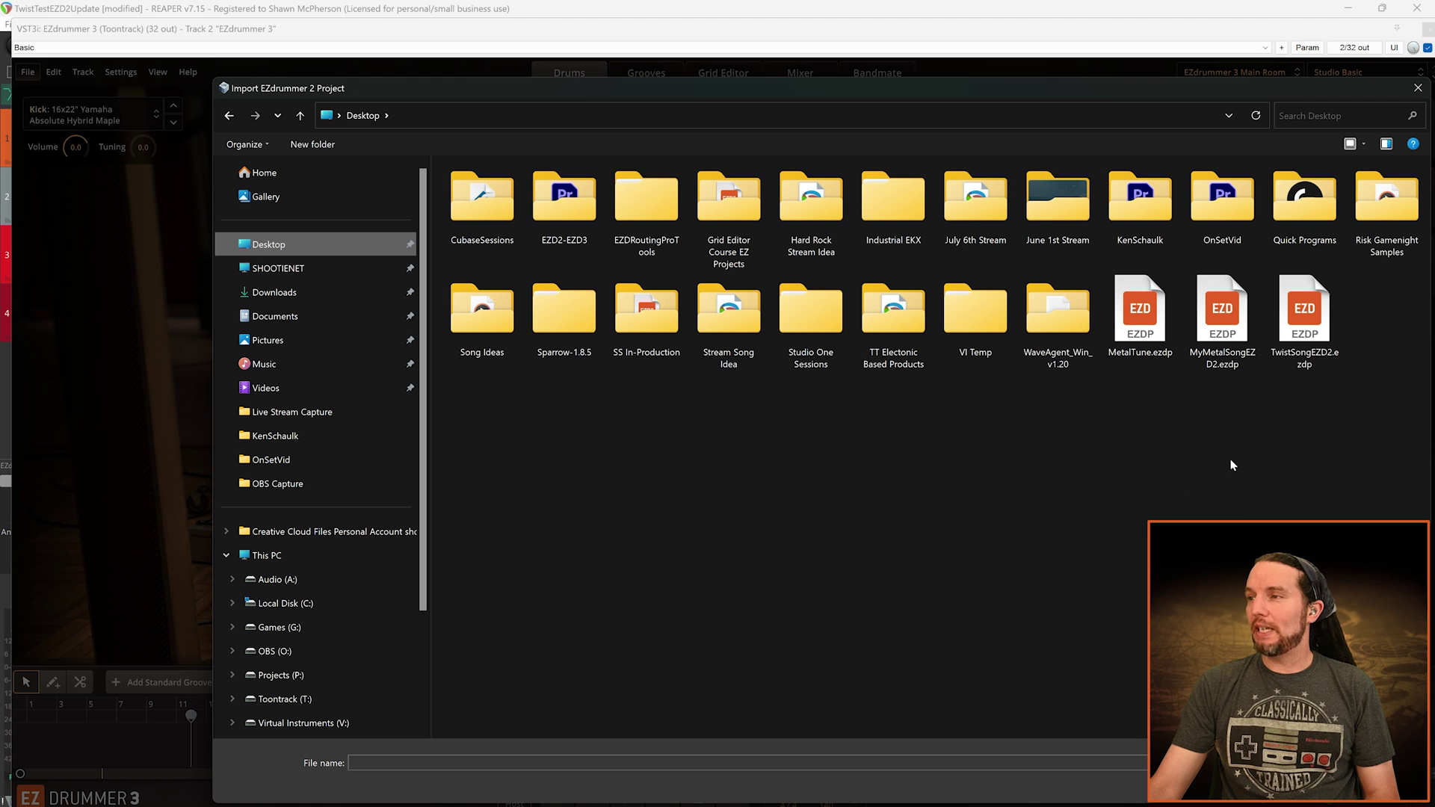
double_click(1304, 321)
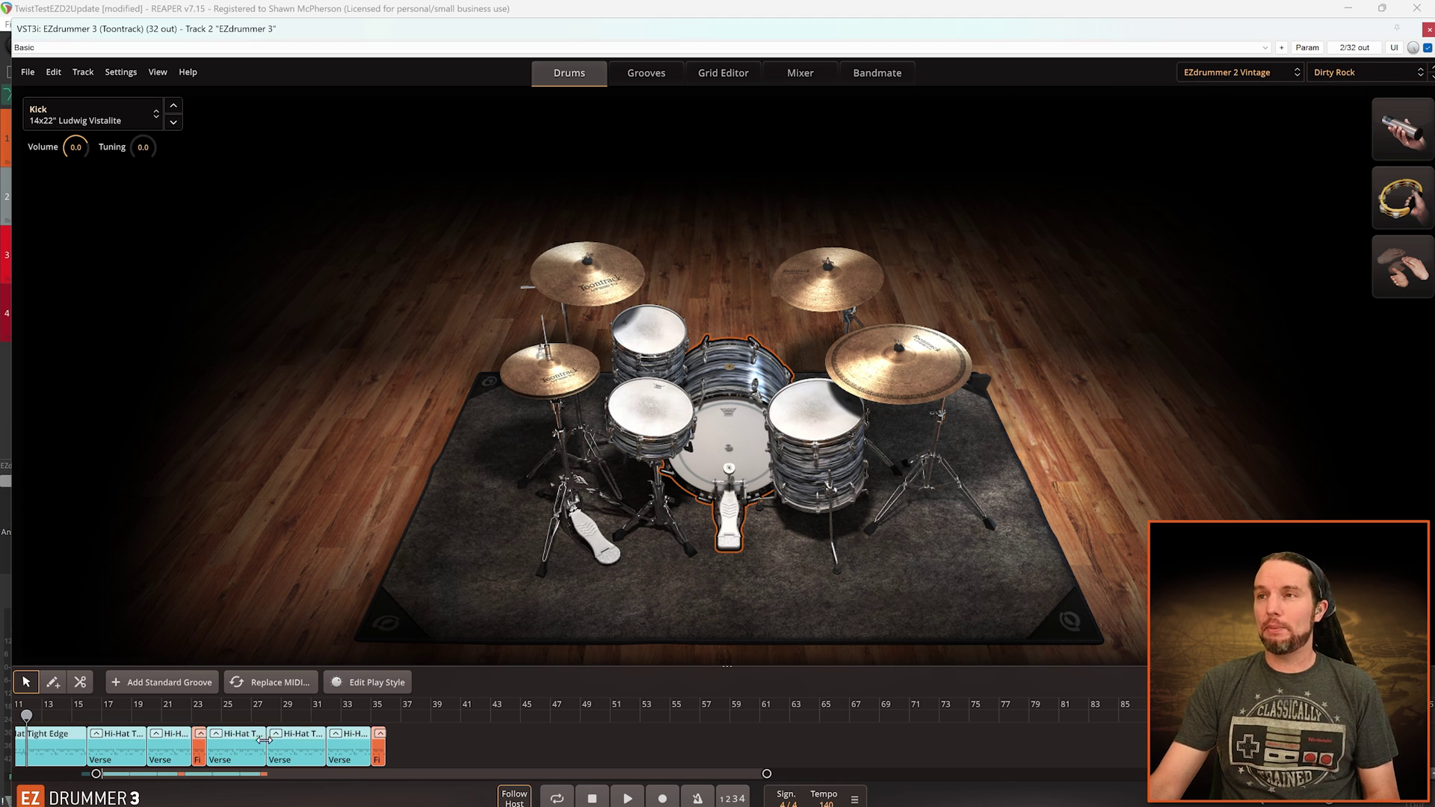
- Check the imported project's mixer and drum kit in the EZdrummer 3 plug-in, and close the plug-in window
left_click(800, 72)
left_click(568, 73)
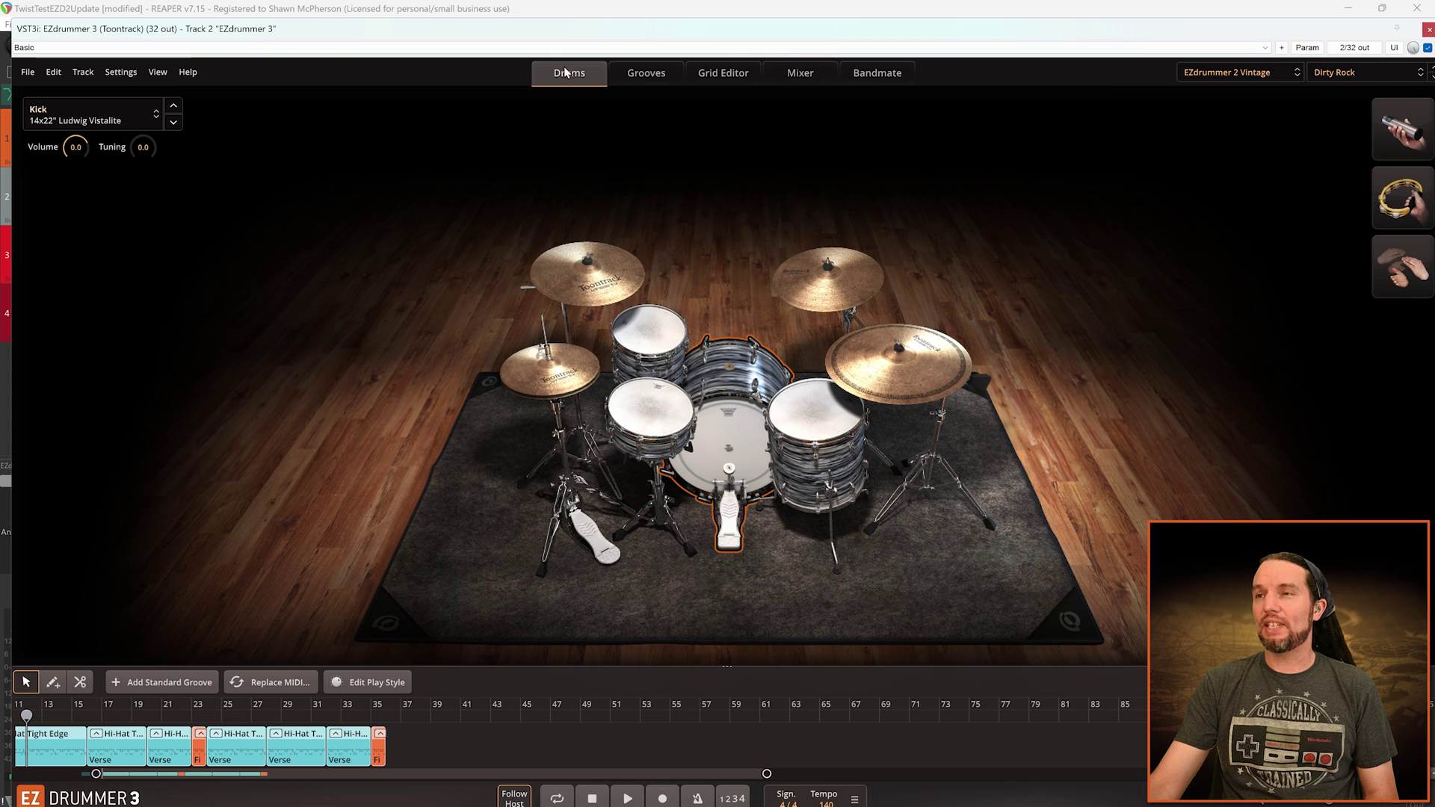
left_click(1429, 29)
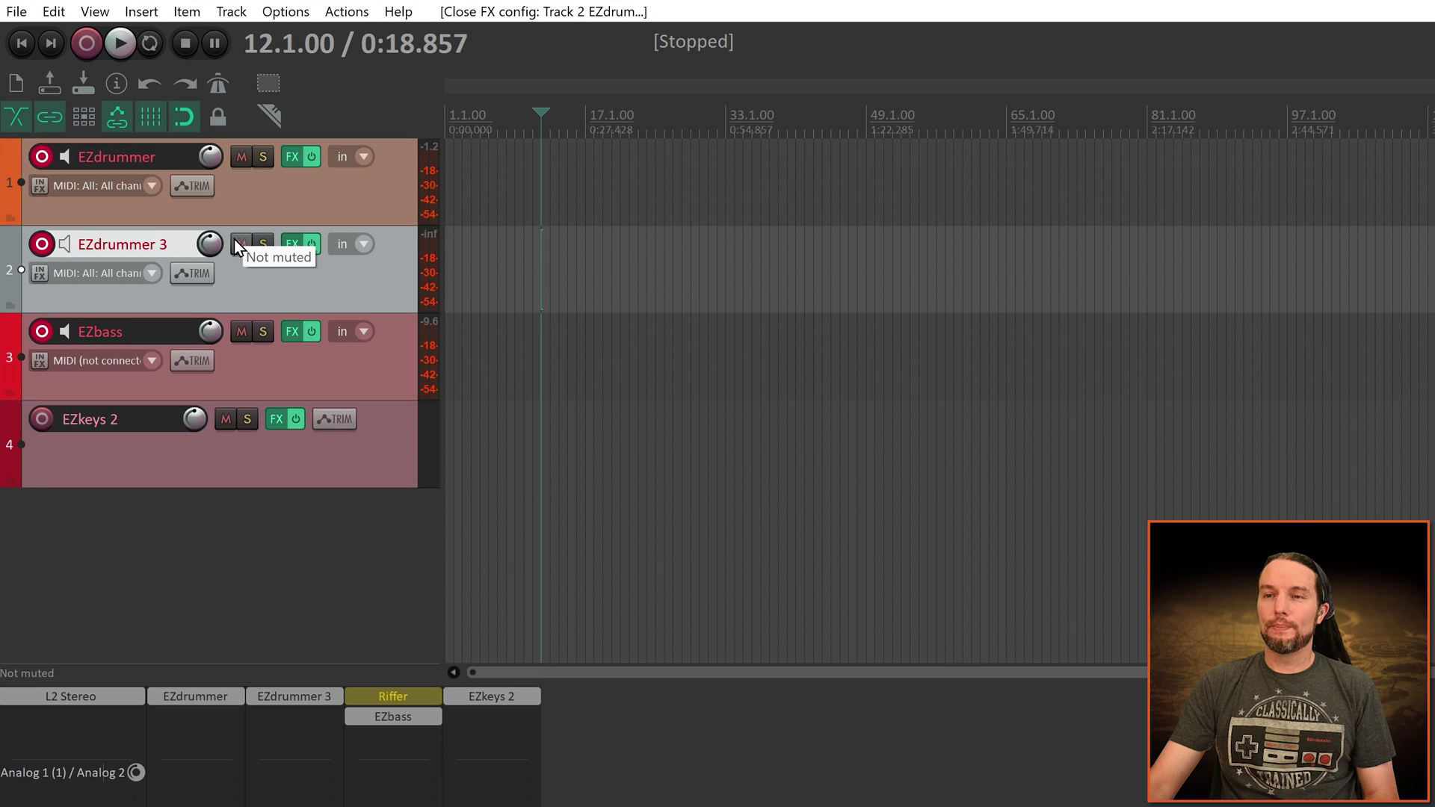
- Mute the old EZdrummer track, leave the EZdrummer 3 track unmuted, and reopen the EZdrummer 3 plug-in
left_click(240, 244)
left_click(239, 244)
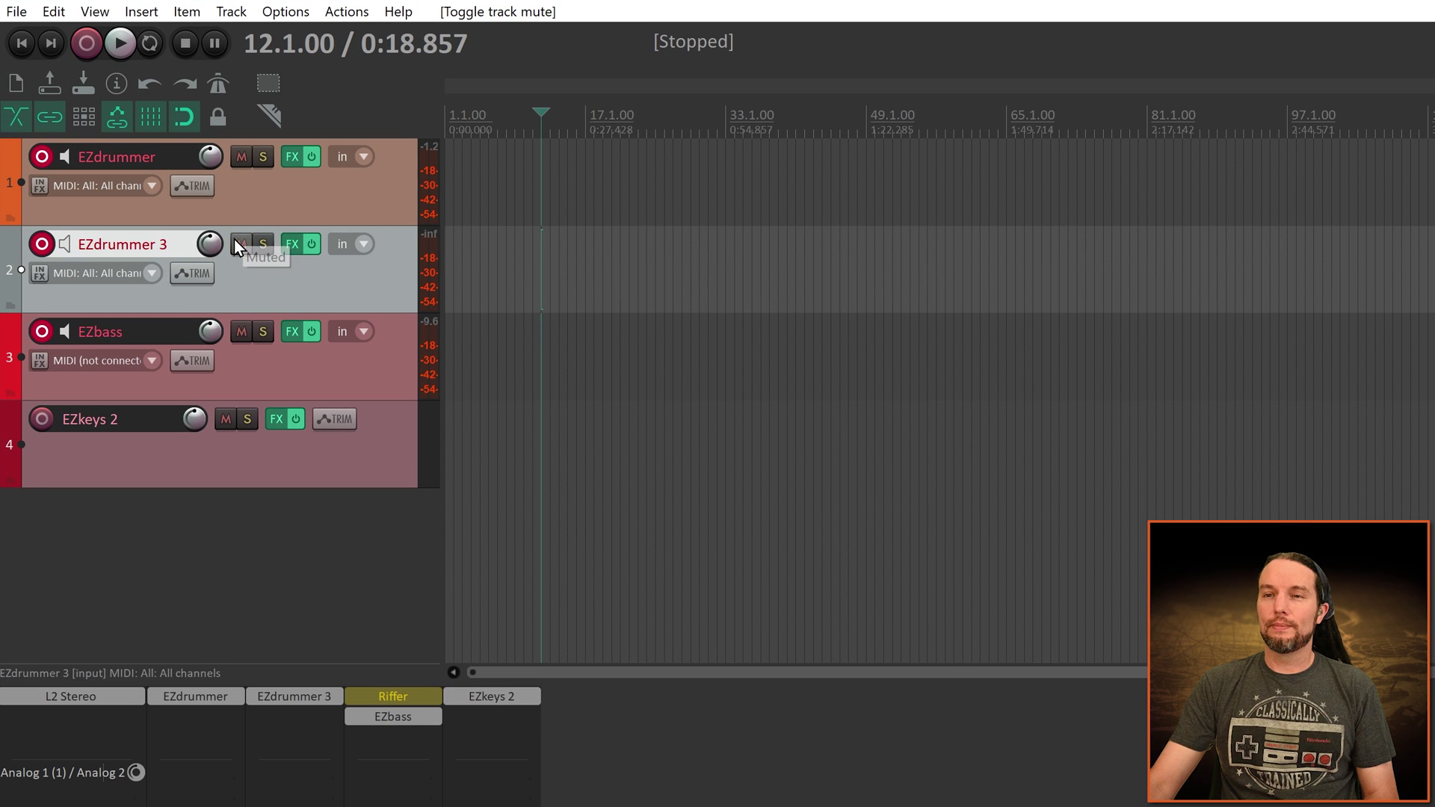
left_click(239, 155)
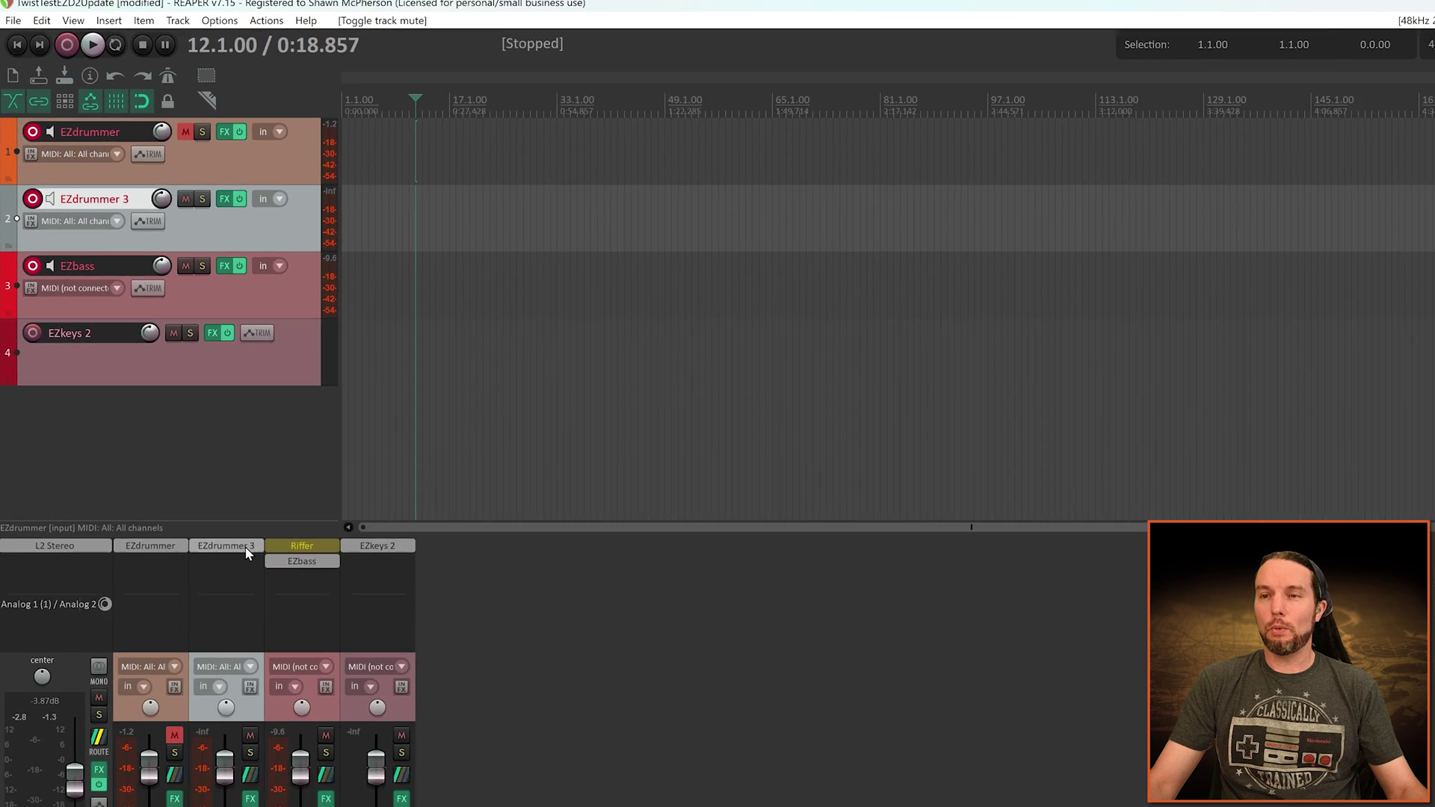
double_click(247, 553)
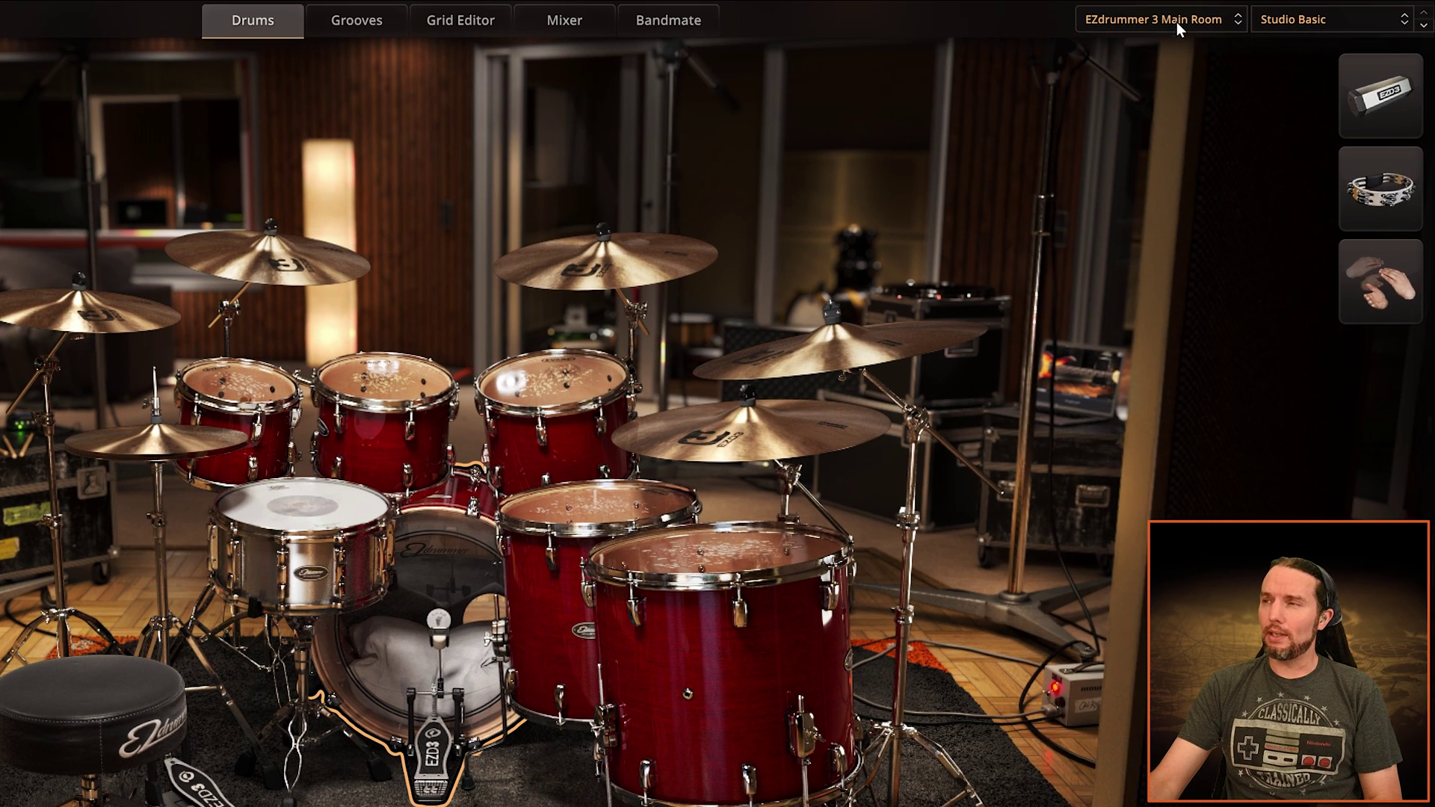
- In standalone EZdrummer 3, load the EZdrummer 2 Modern library with the 80s preset
left_click(1244, 33)
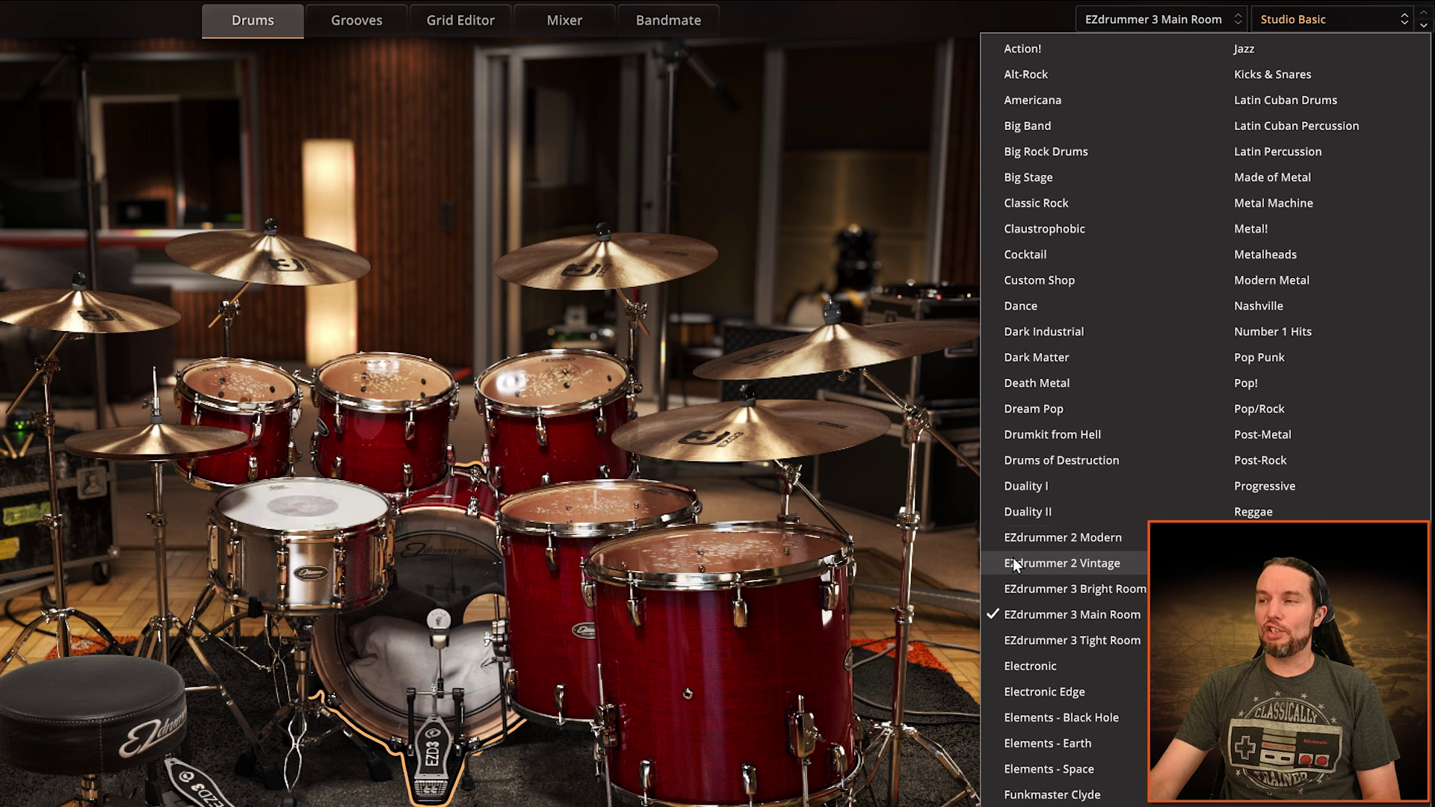
left_click(1097, 541)
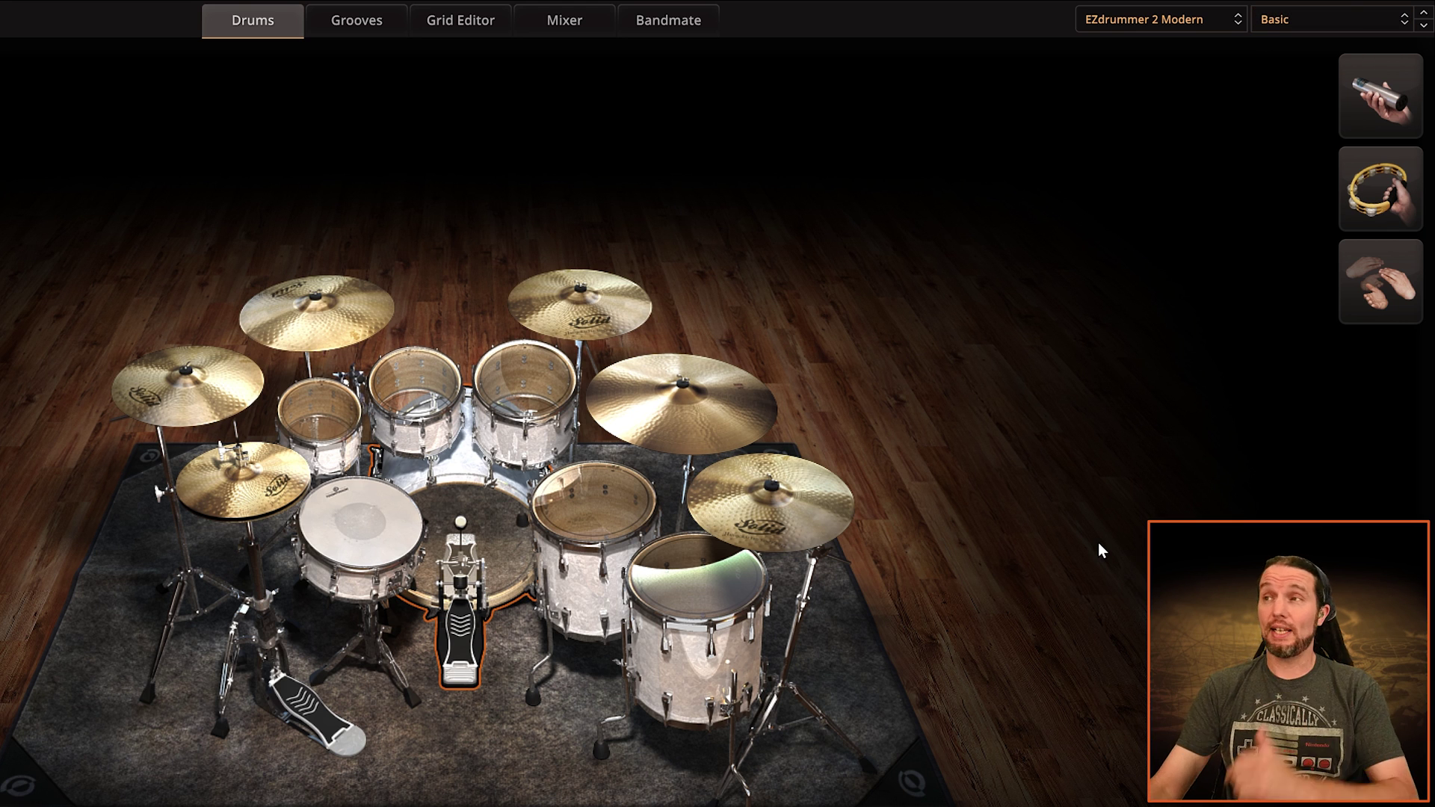
left_click(1288, 21)
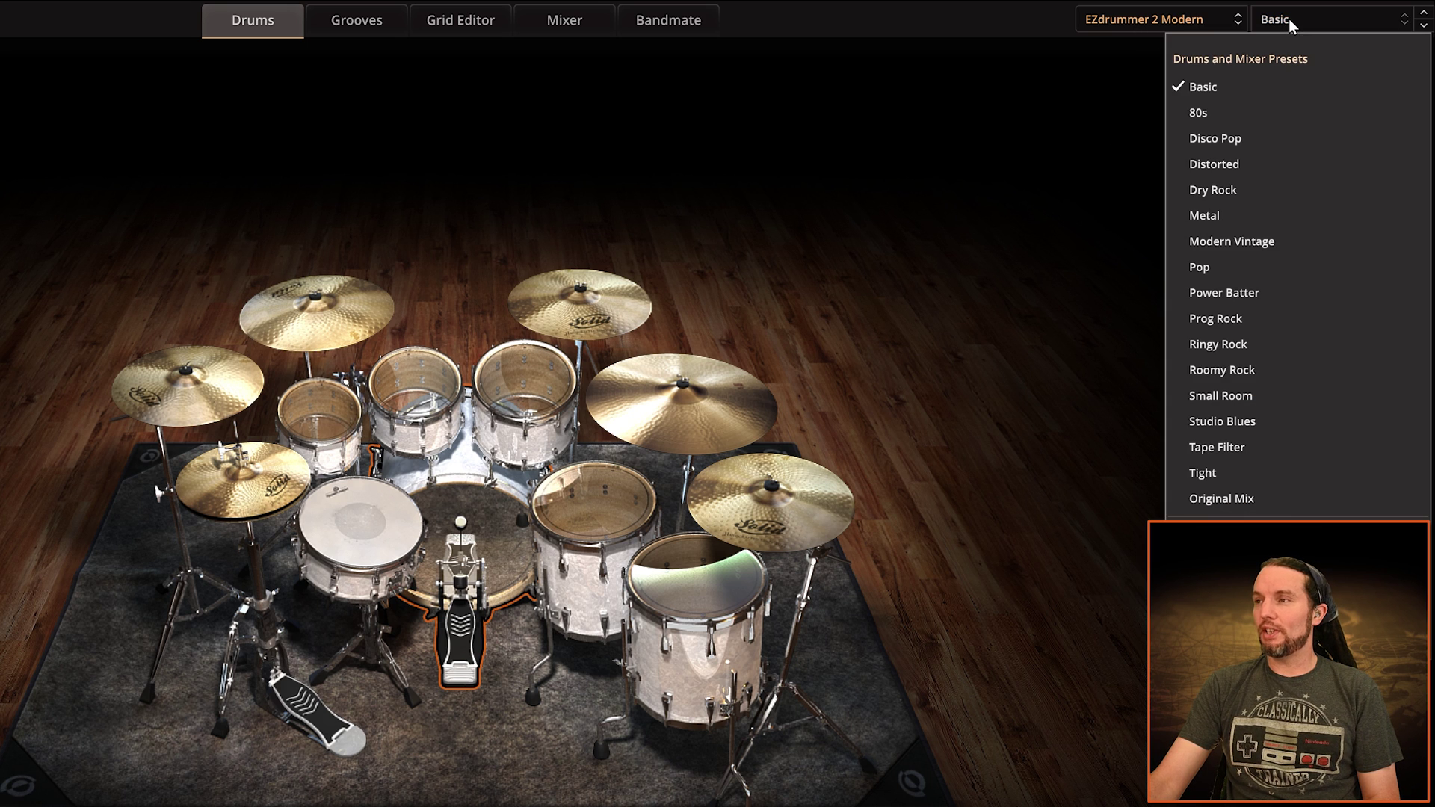
left_click(1217, 113)
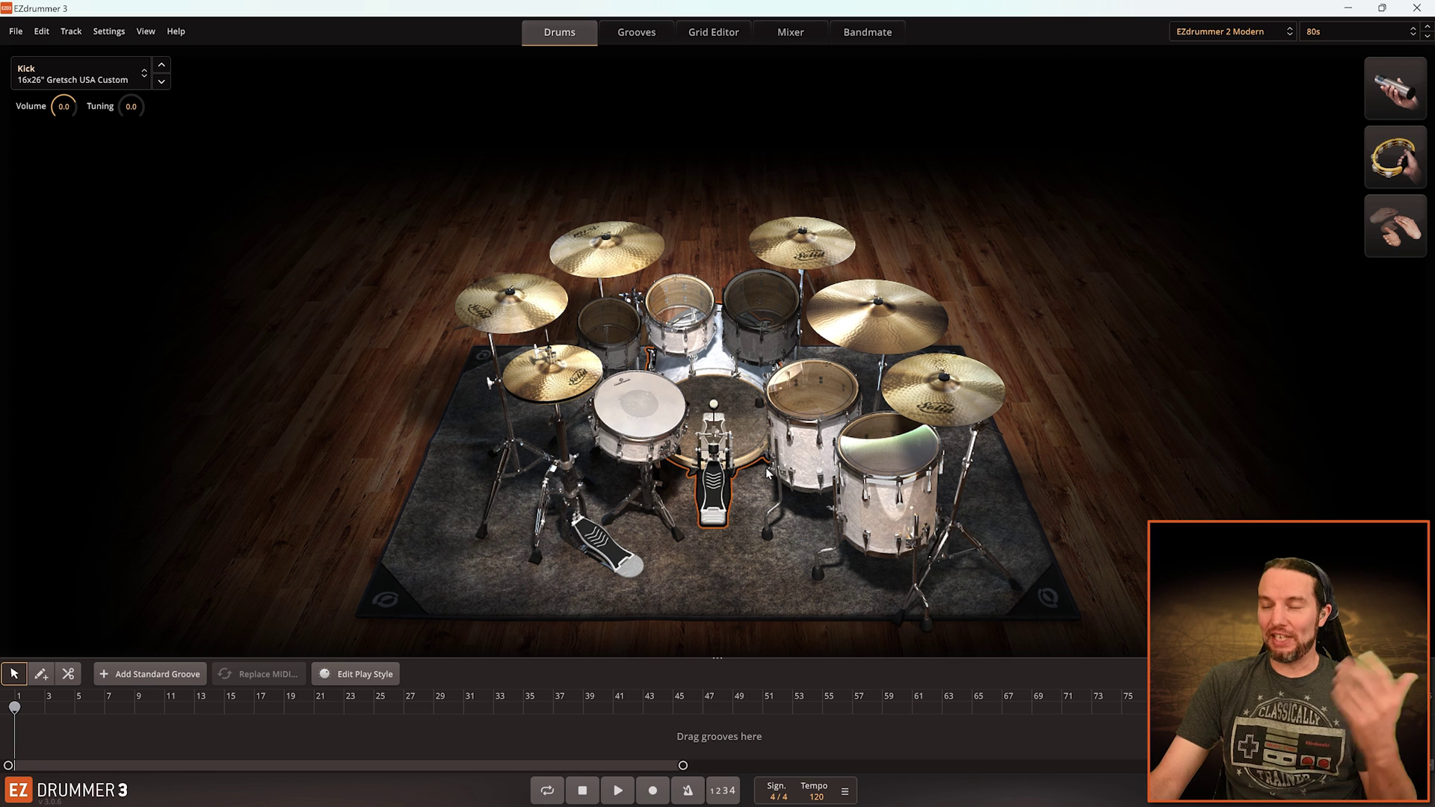
- Load the Metal preset and choose the 8x14" Pearl Vinnie Paul Signature Maple for the snare
left_click(637, 422)
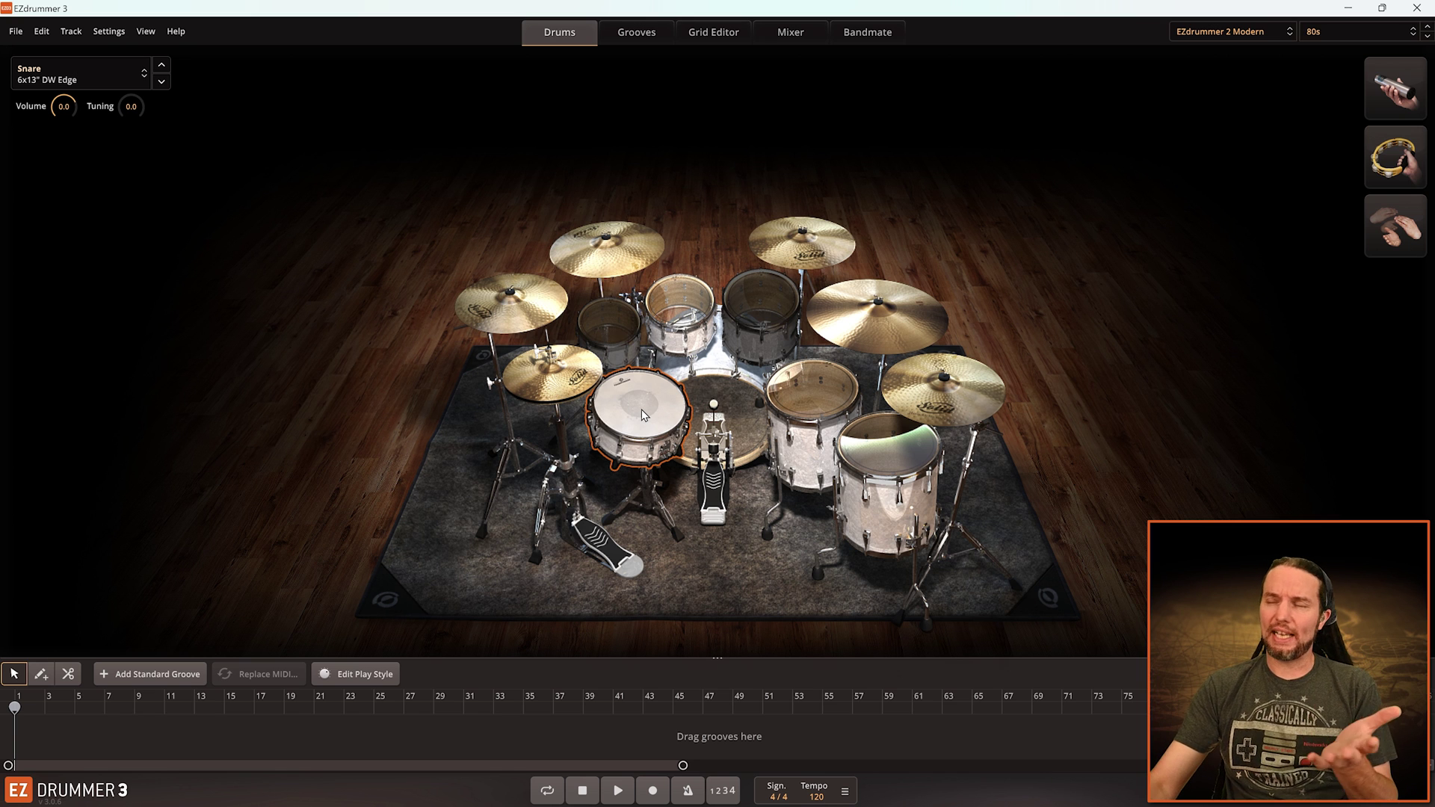
left_click(1329, 34)
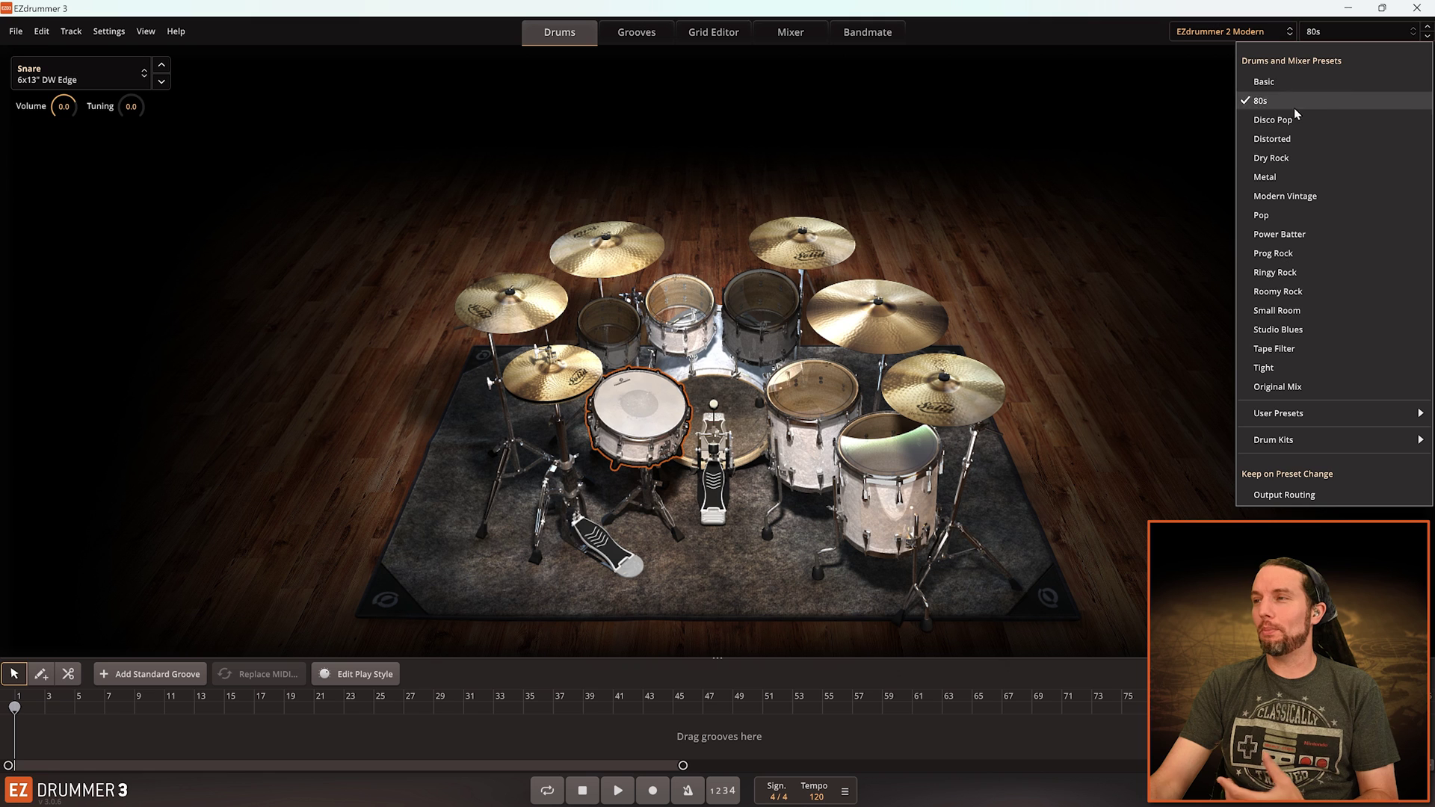
left_click(1265, 177)
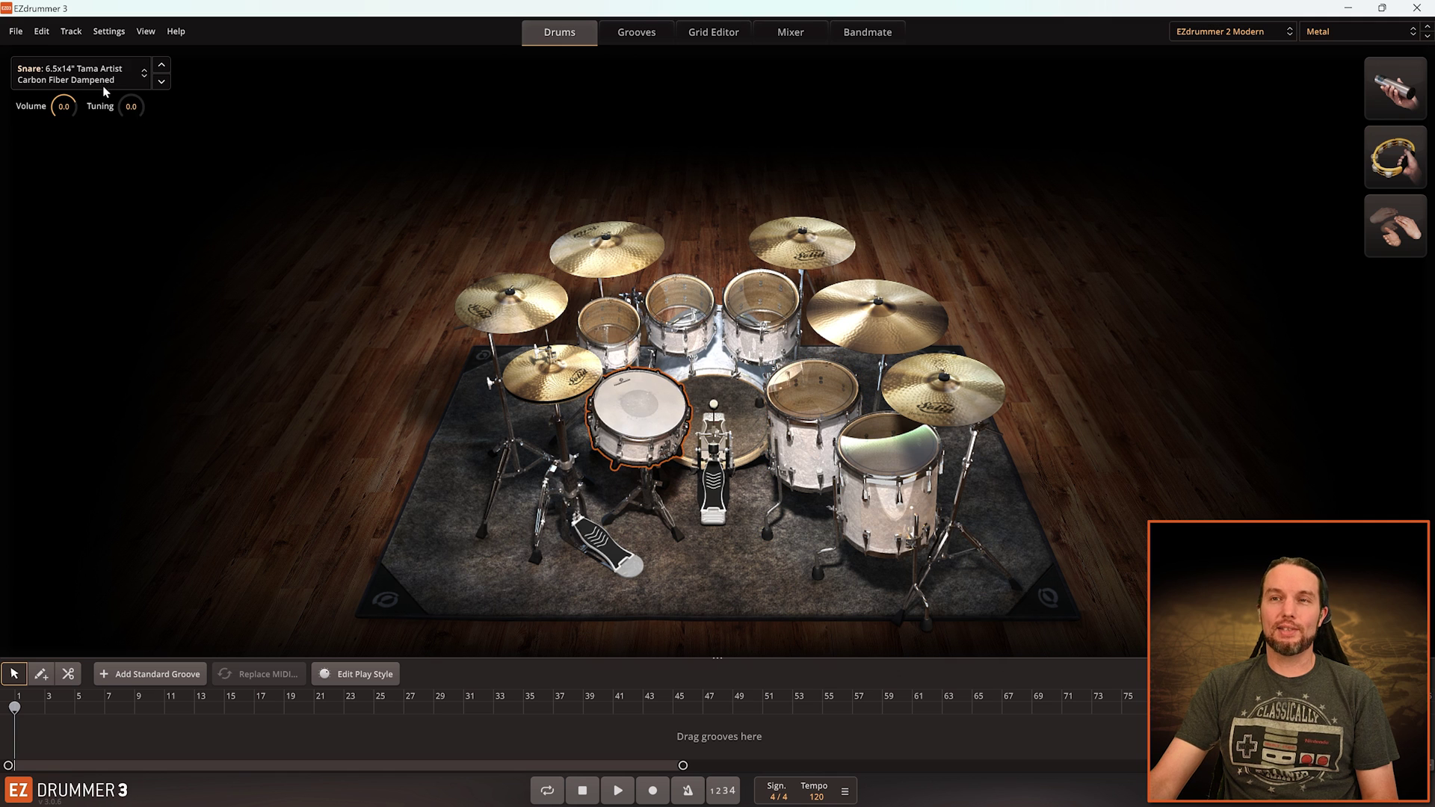
left_click(662, 408)
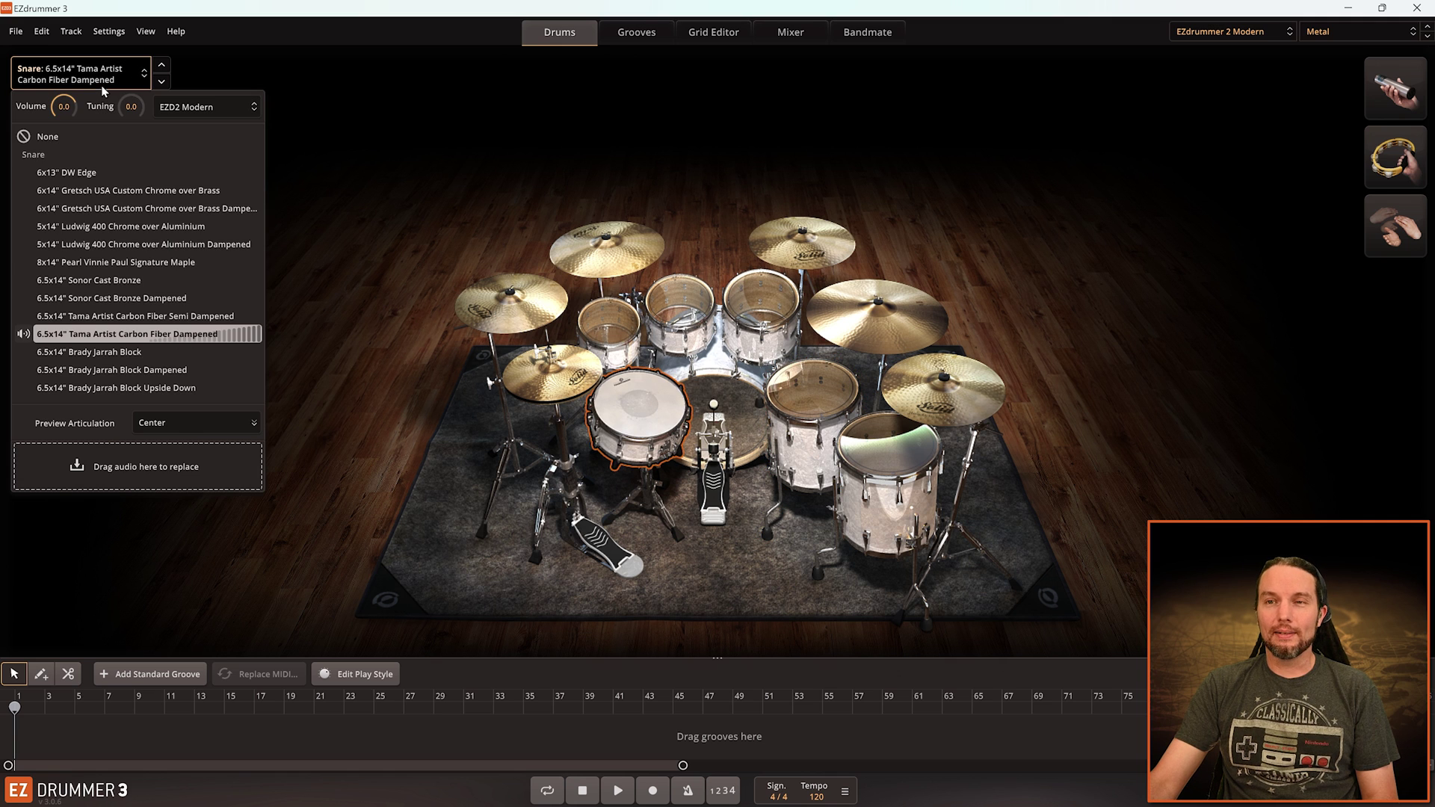
left_click(100, 263)
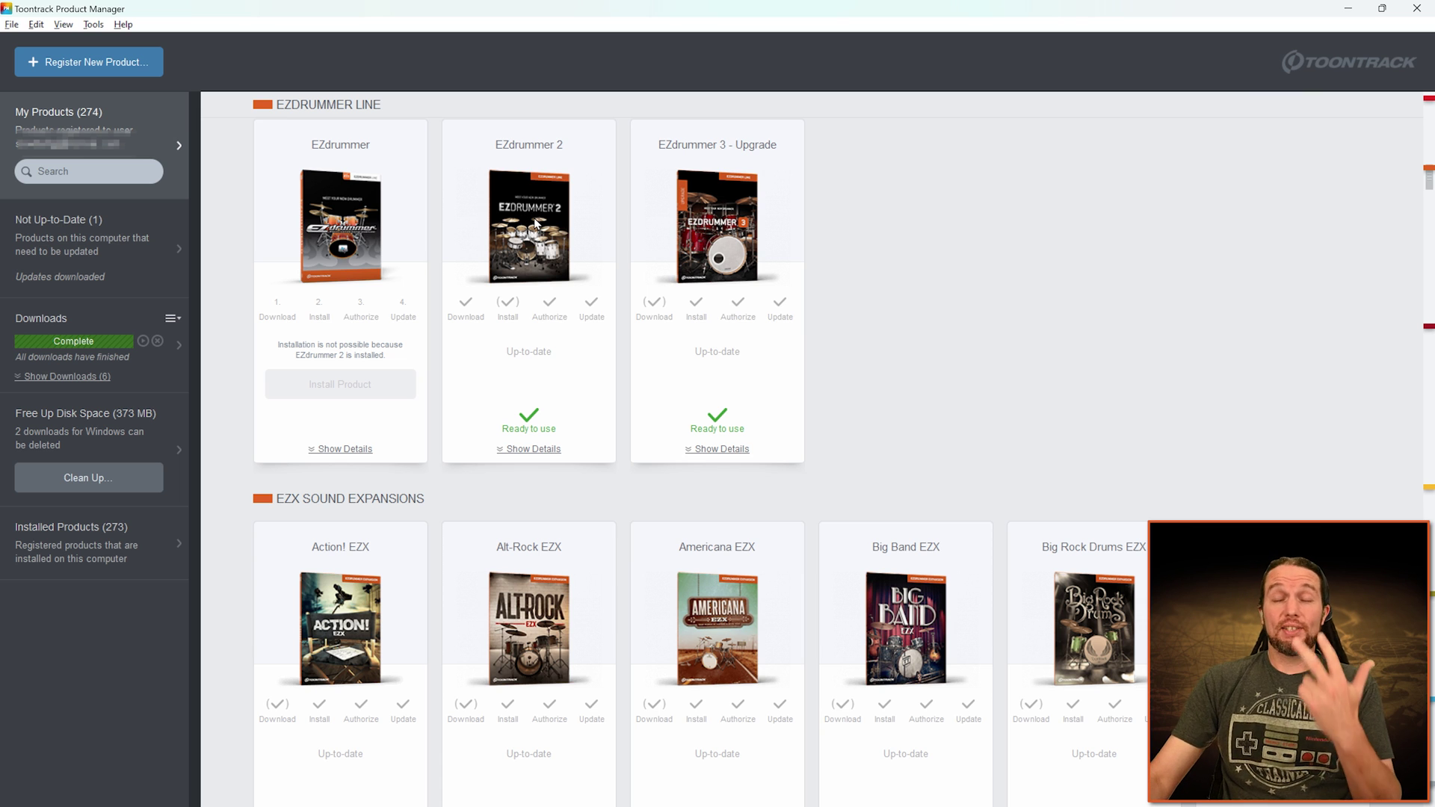
- In Toontrack Product Manager, look over the EZX sound expansions, including both EZdrummer core libraries, and return to the EZdrummer line
scroll(920, 356, "down", 5)
scroll(894, 369, "down", 10)
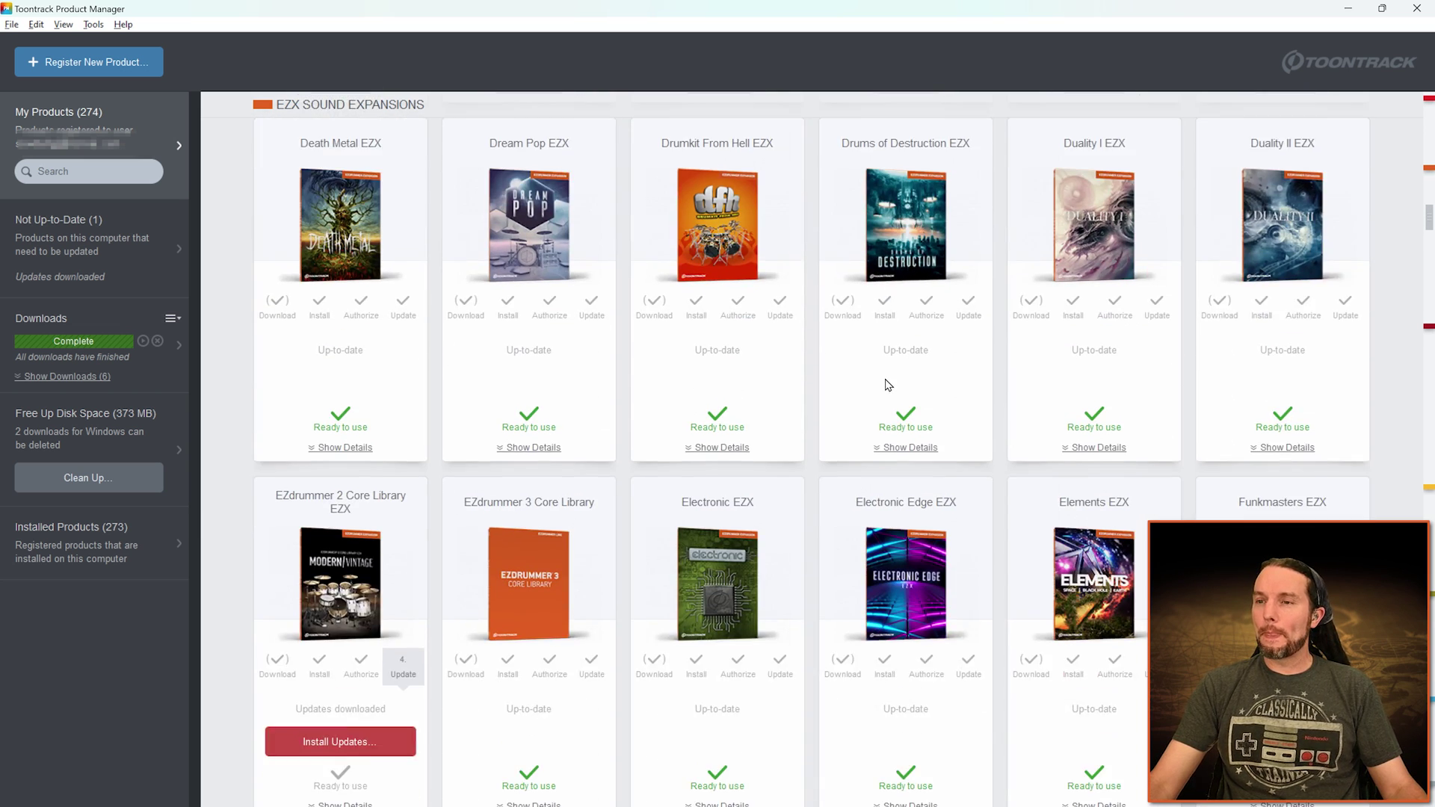
scroll(888, 385, "down", 3)
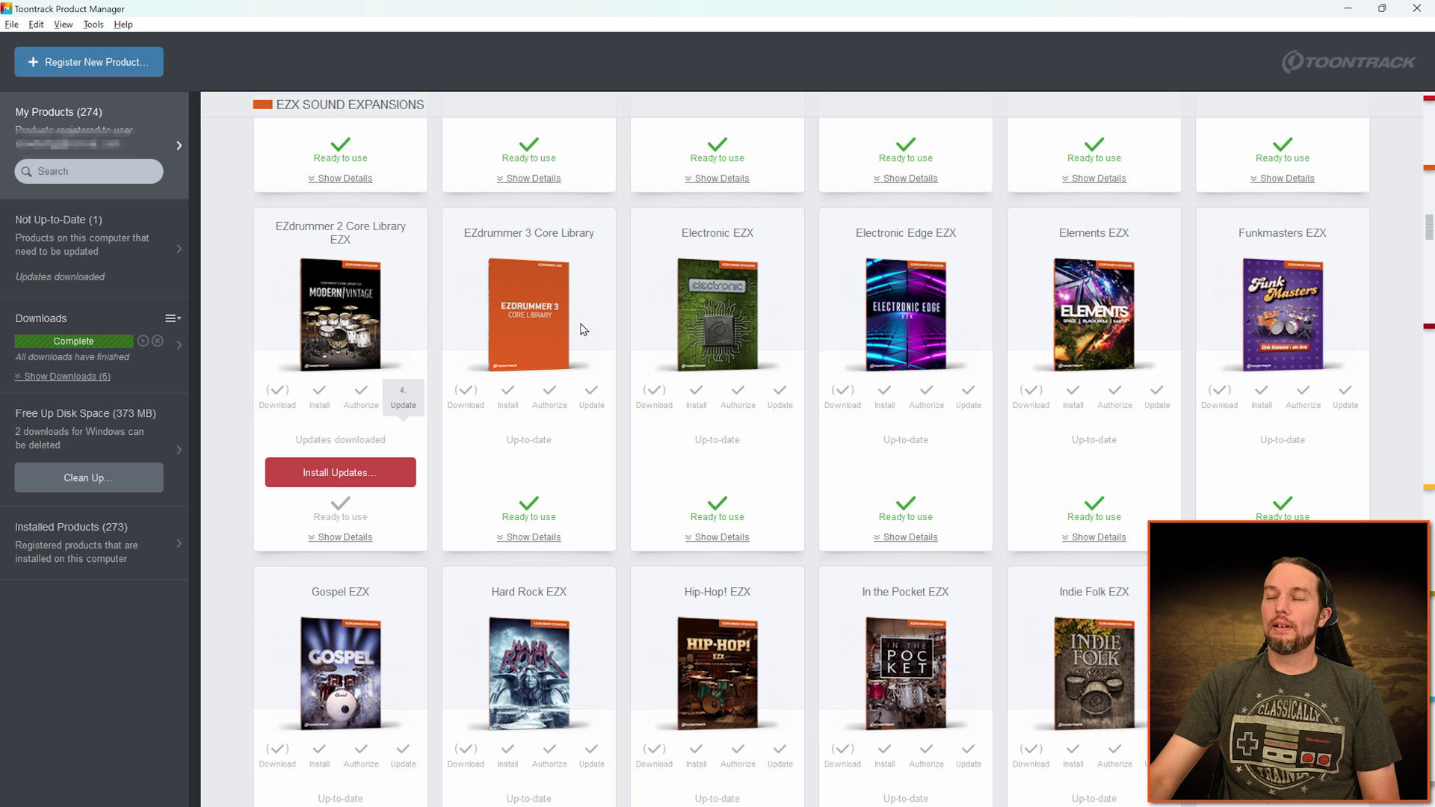
scroll(573, 352, "up", 6)
scroll(572, 359, "up", 15)
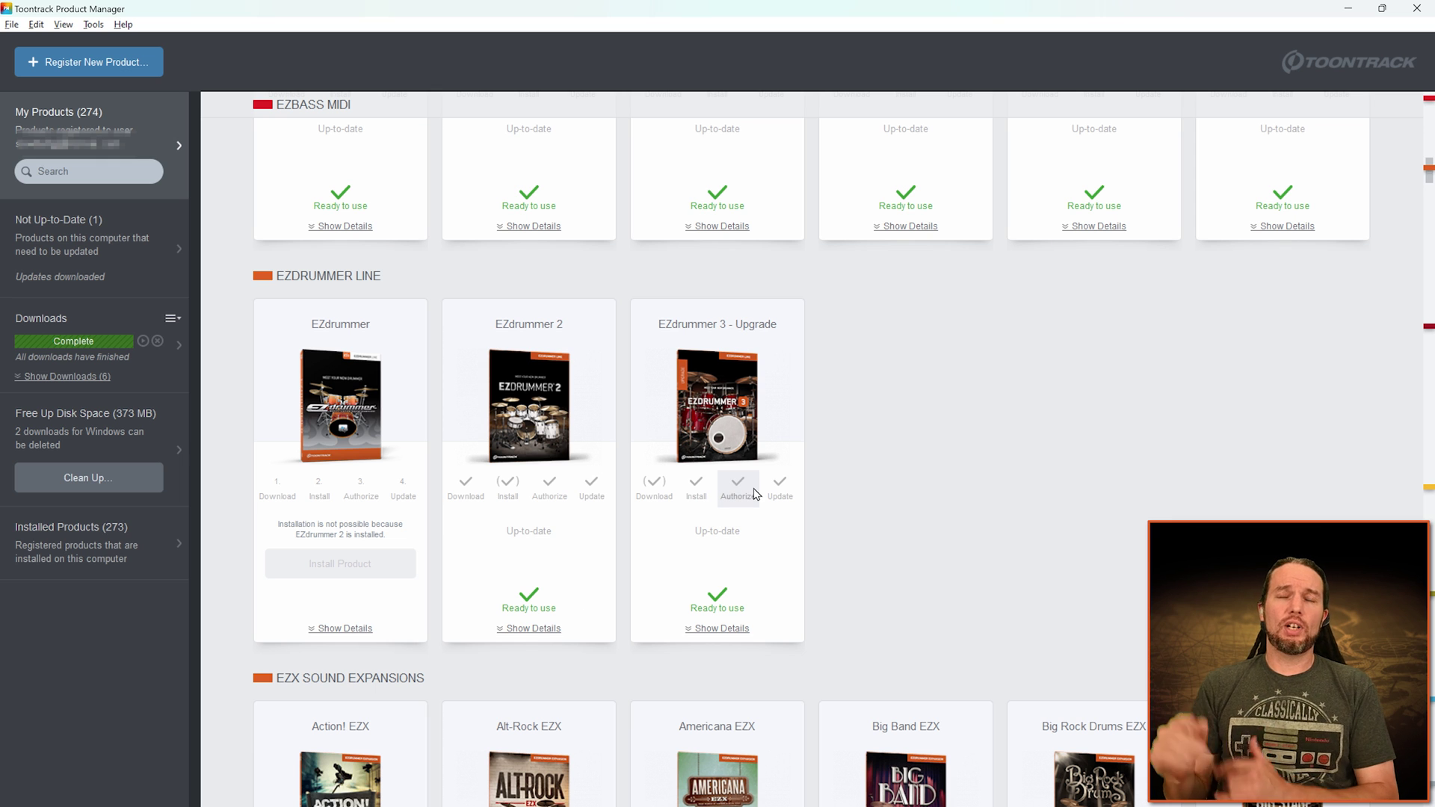
- Open Windows' Add or remove programs, search the installed apps for "ez", and clear the search
key("super")
type("remove")
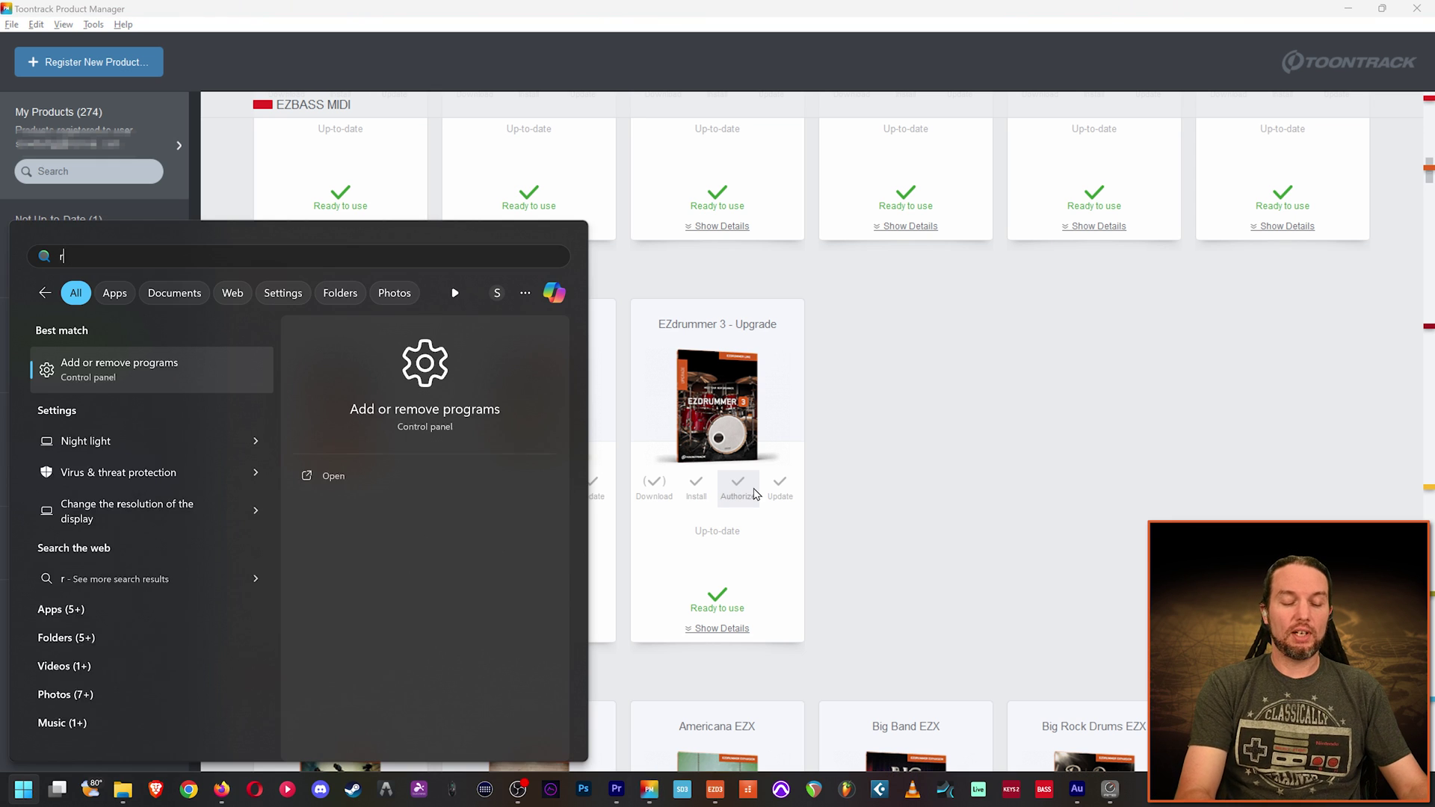
key("Return")
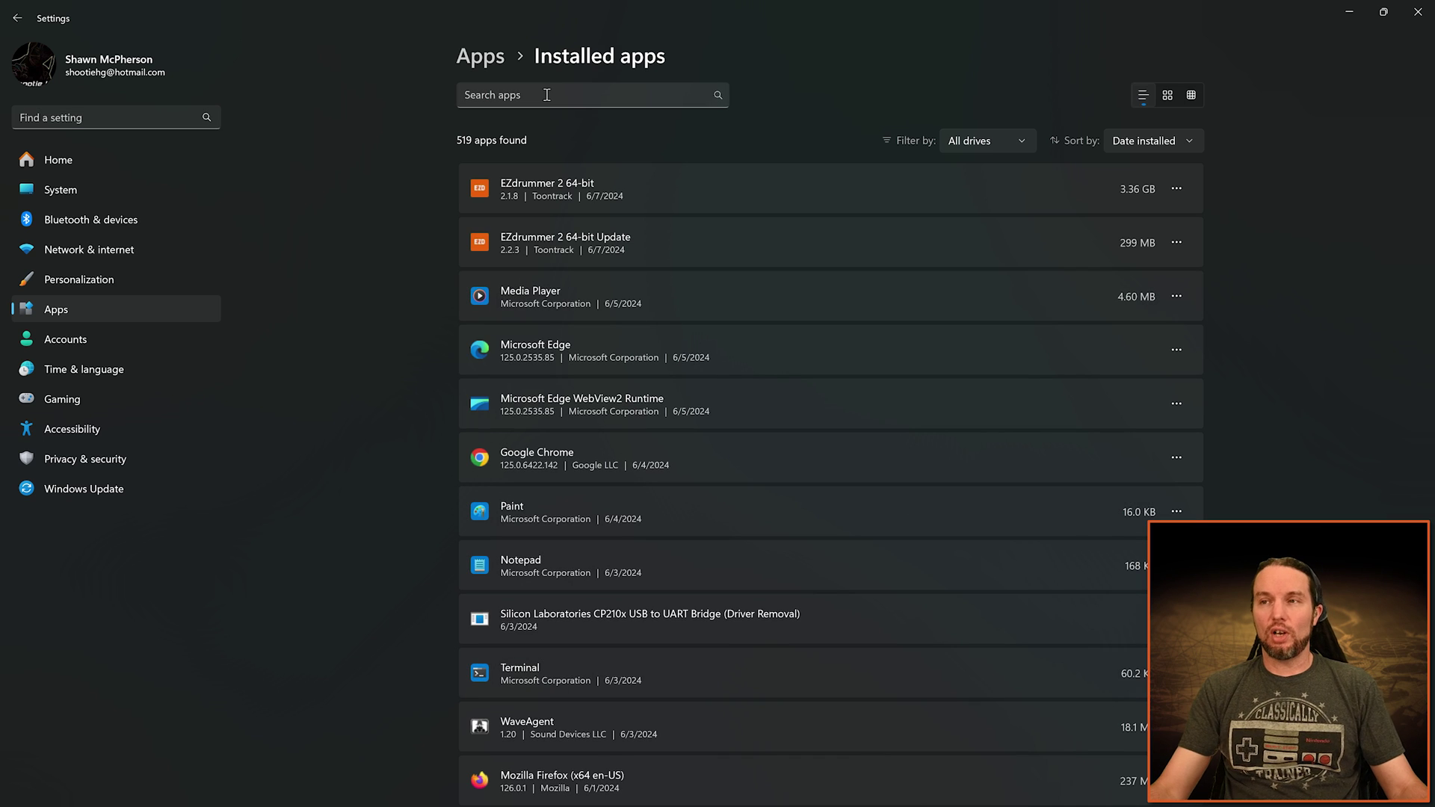
left_click(546, 94)
type("ez")
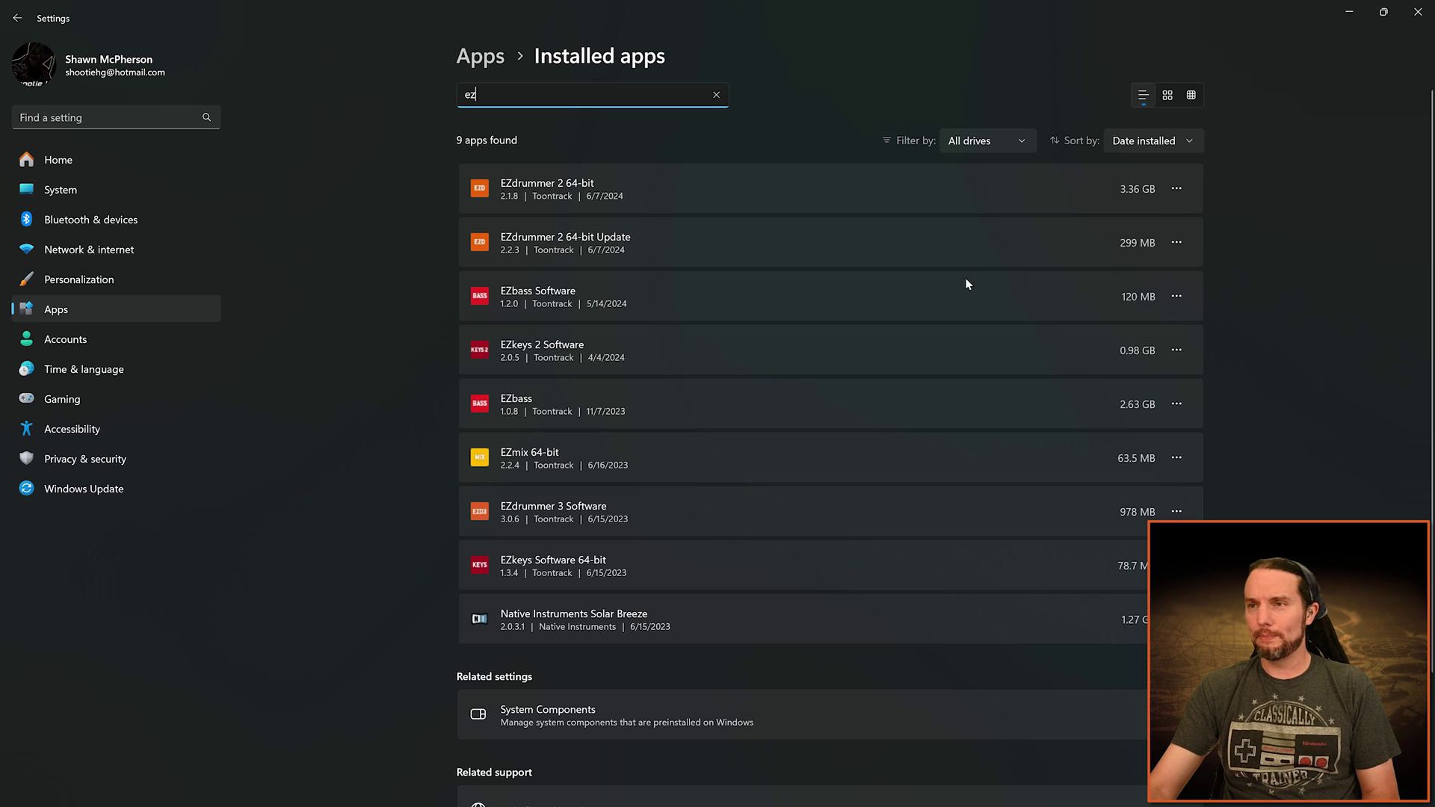
left_click(716, 95)
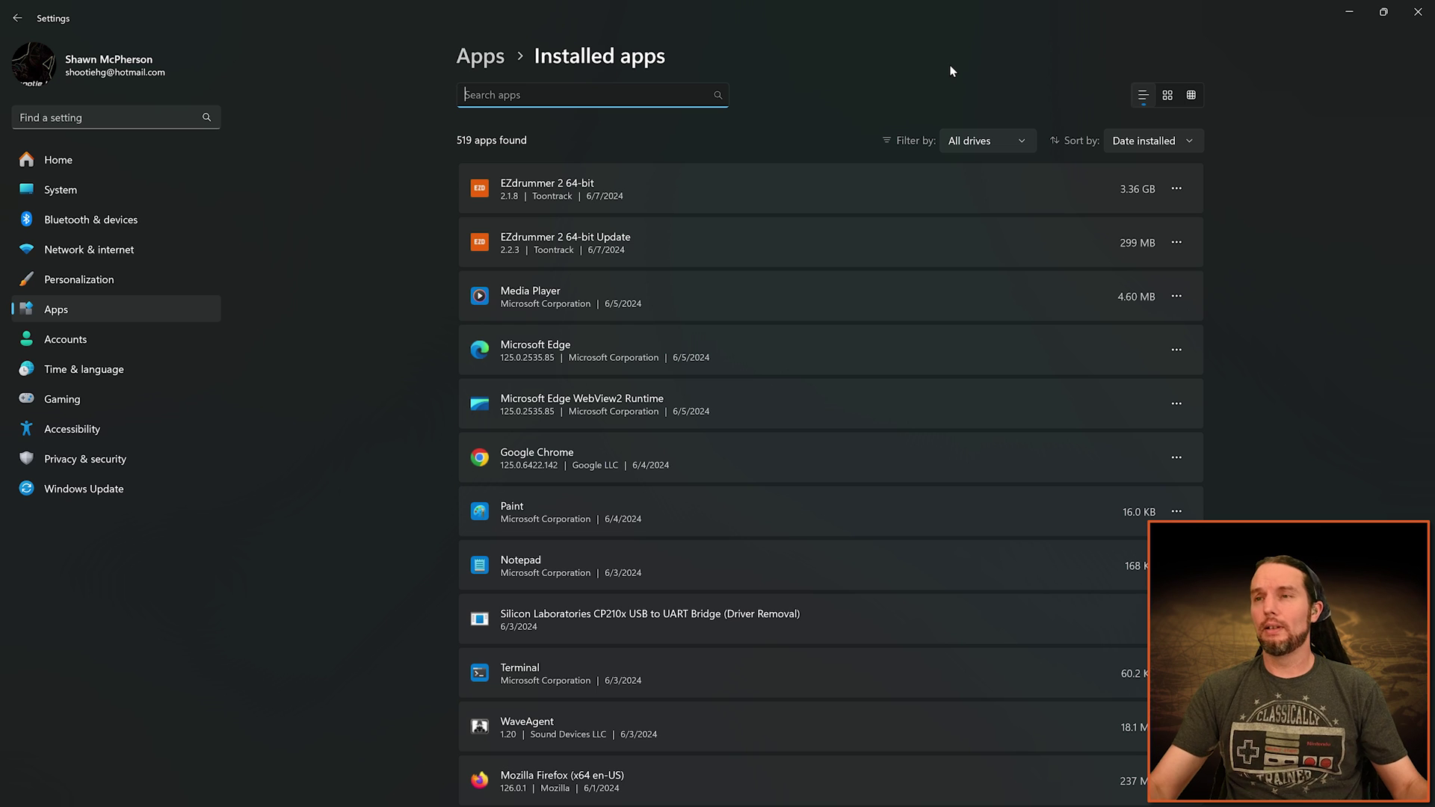
- Return to Toontrack Product Manager and show the EZdrummer 2 Core Library EZX details, including the full product installer's options
key("alt+Tab")
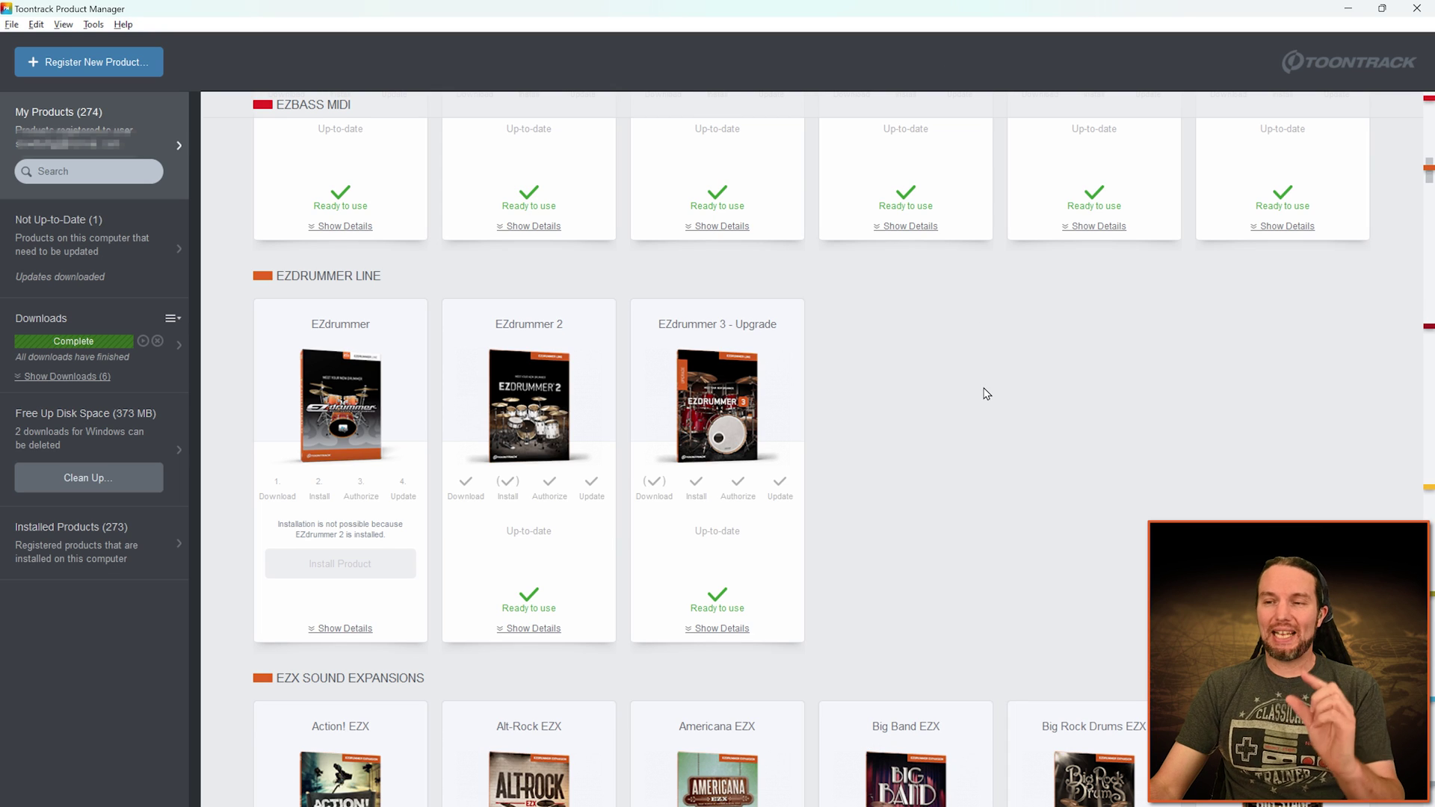
scroll(991, 407, "down", 10)
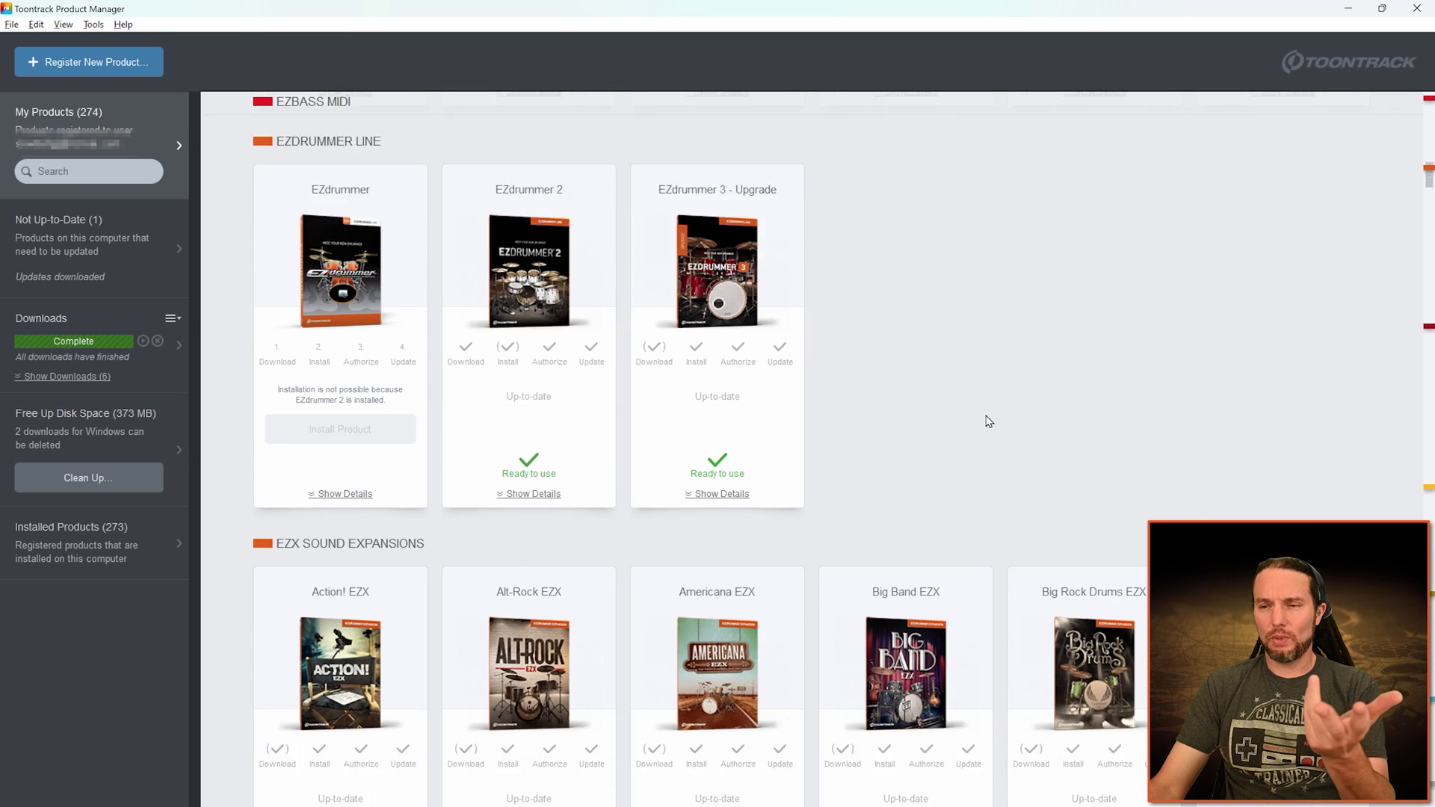
scroll(979, 446, "down", 8)
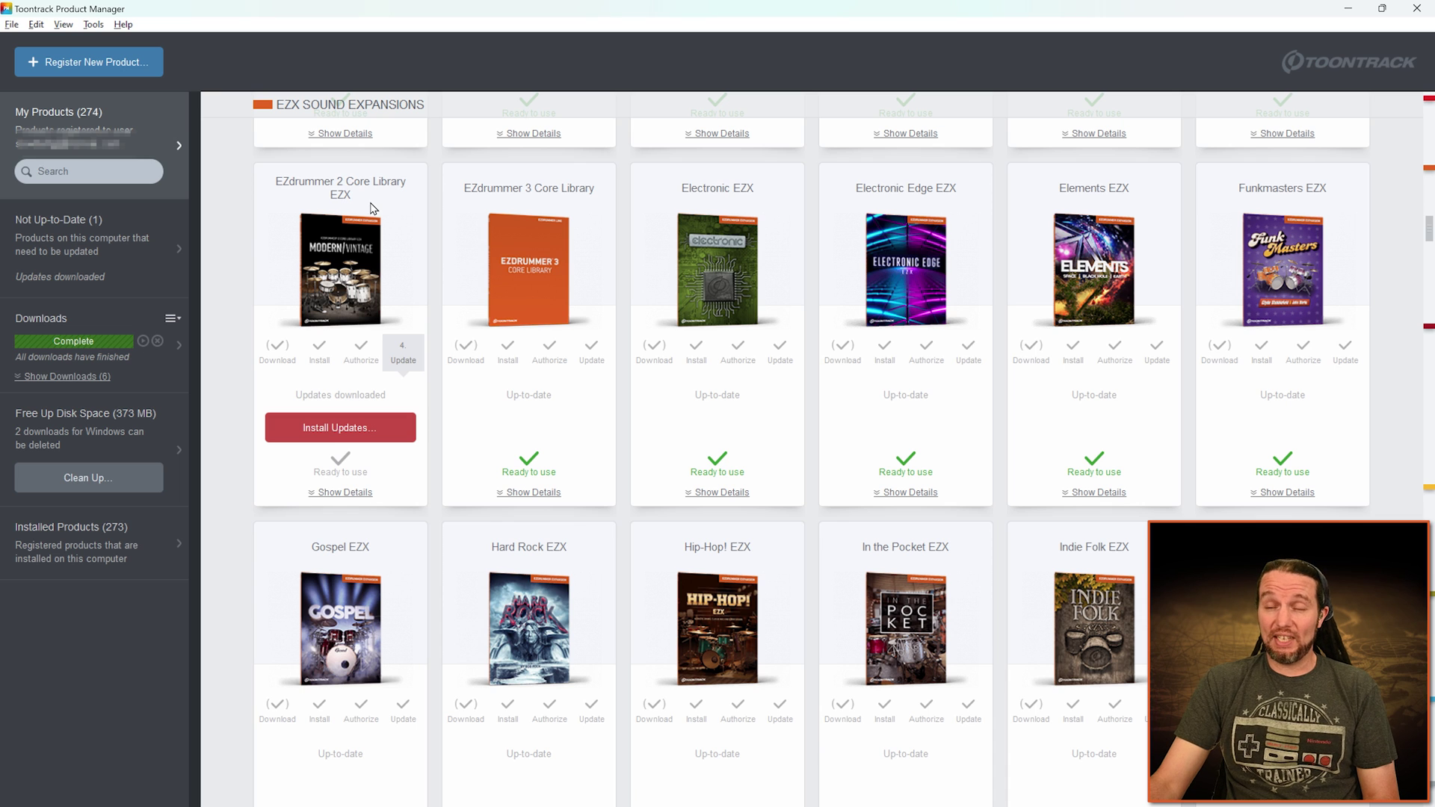
left_click(345, 492)
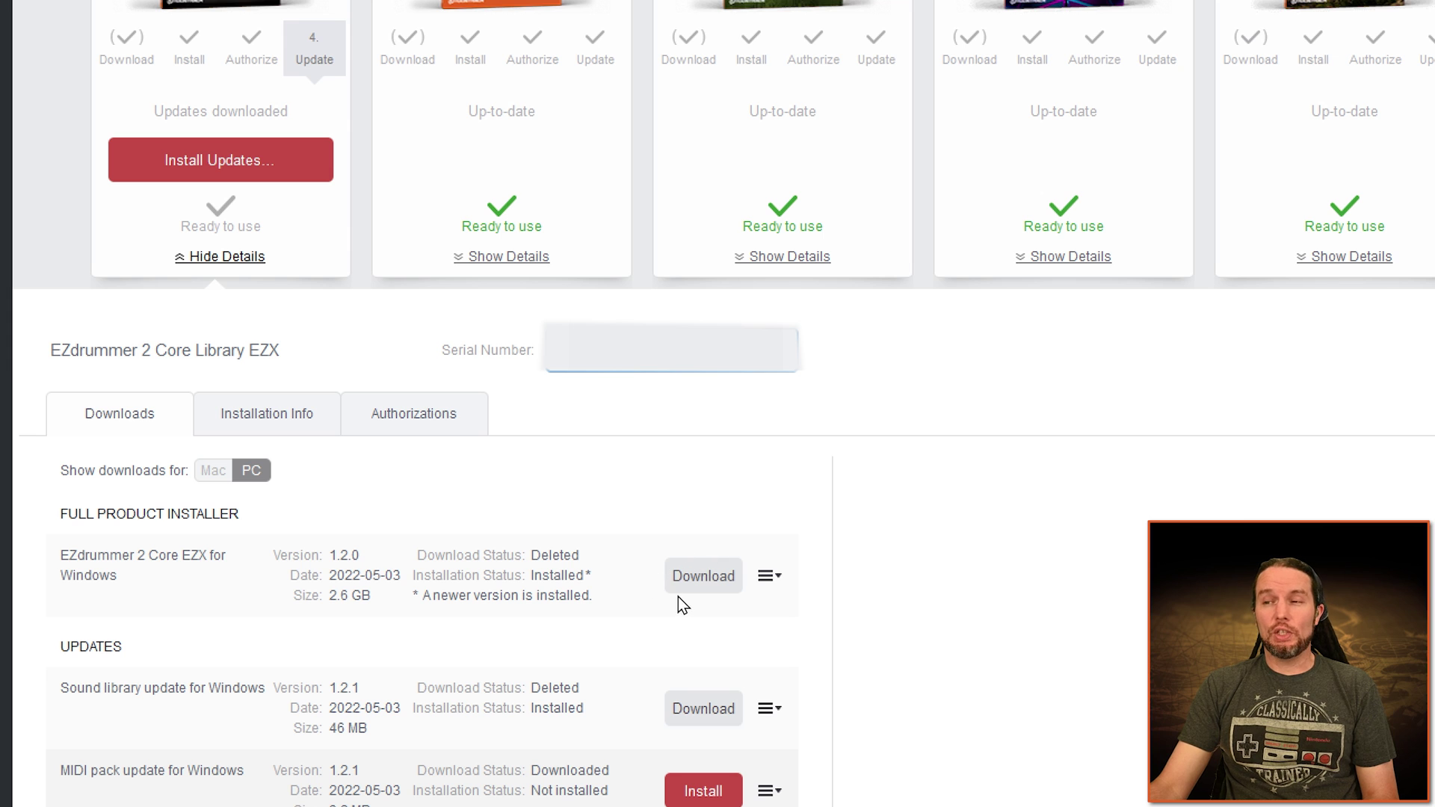
left_click(772, 575)
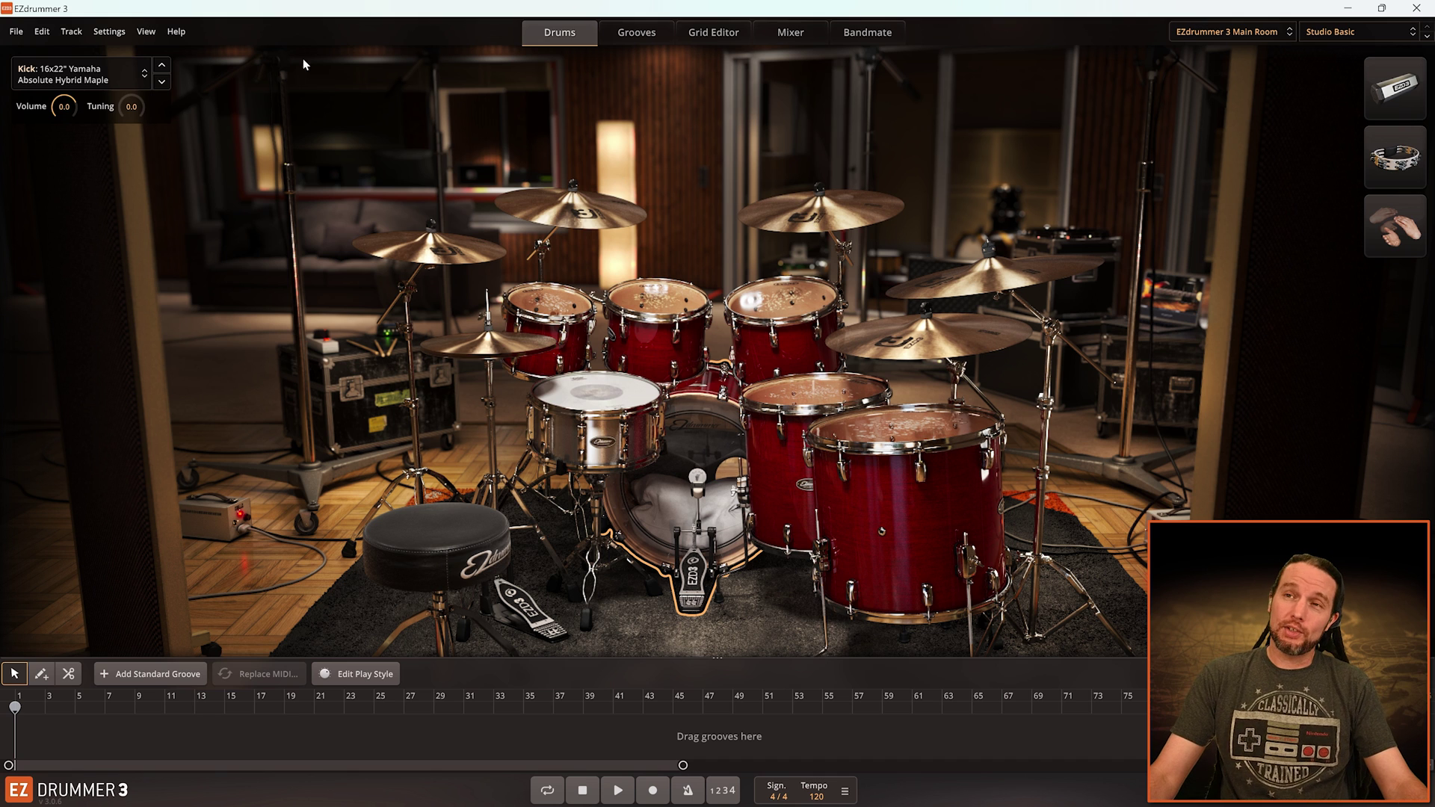
- In EZdrummer 3, look over the list of drum libraries and open the Libraries/Paths settings
left_click(1216, 33)
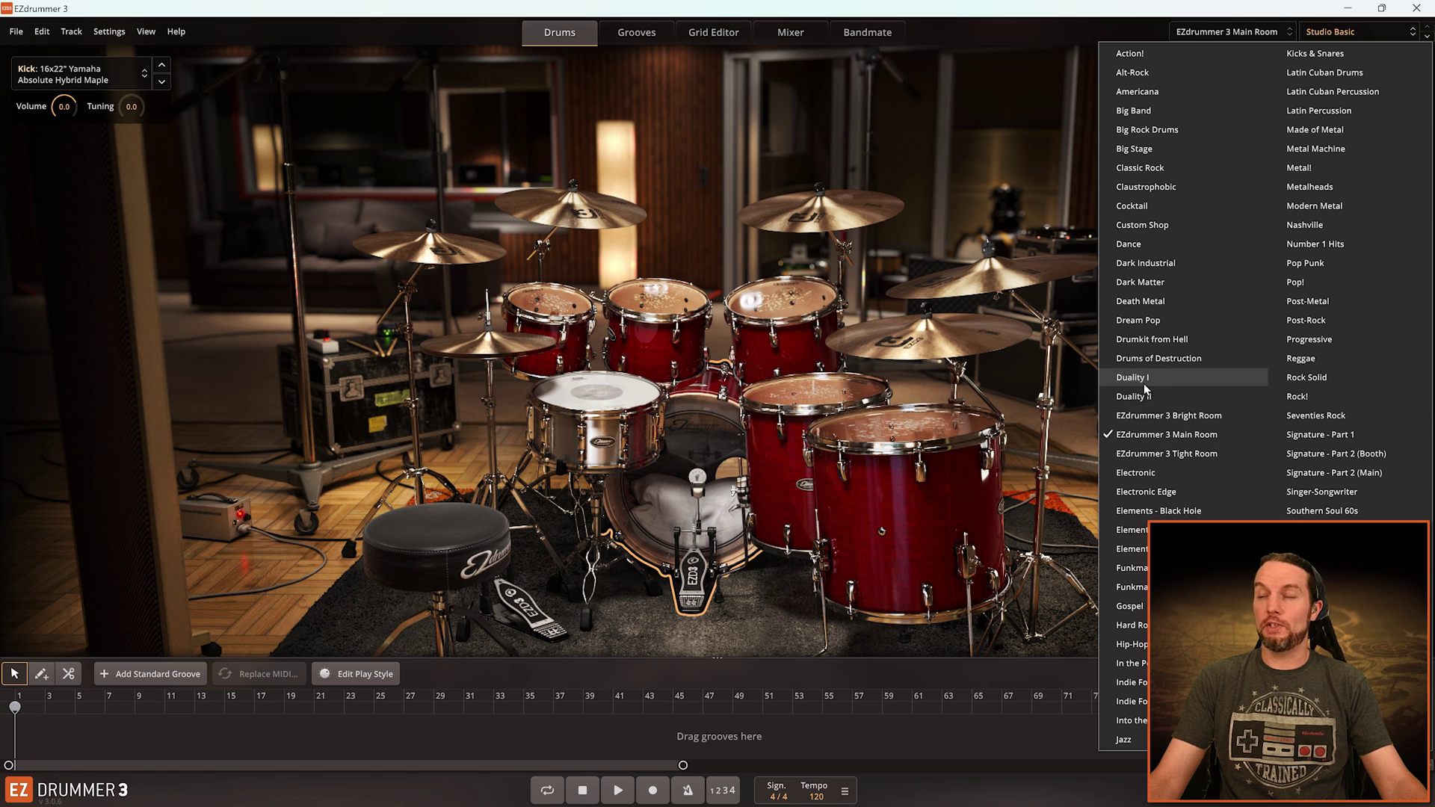
left_click(924, 125)
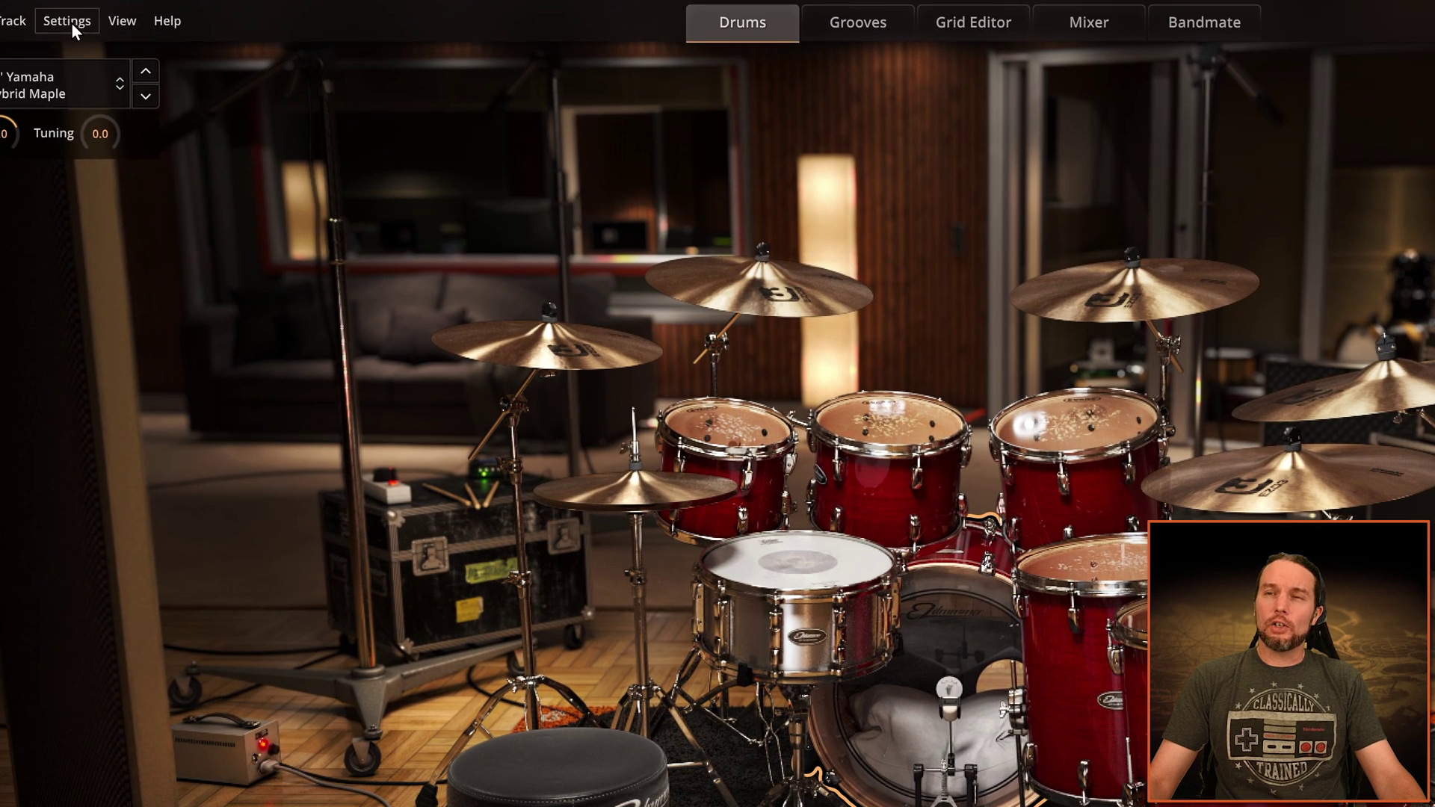
left_click(110, 32)
left_click(83, 48)
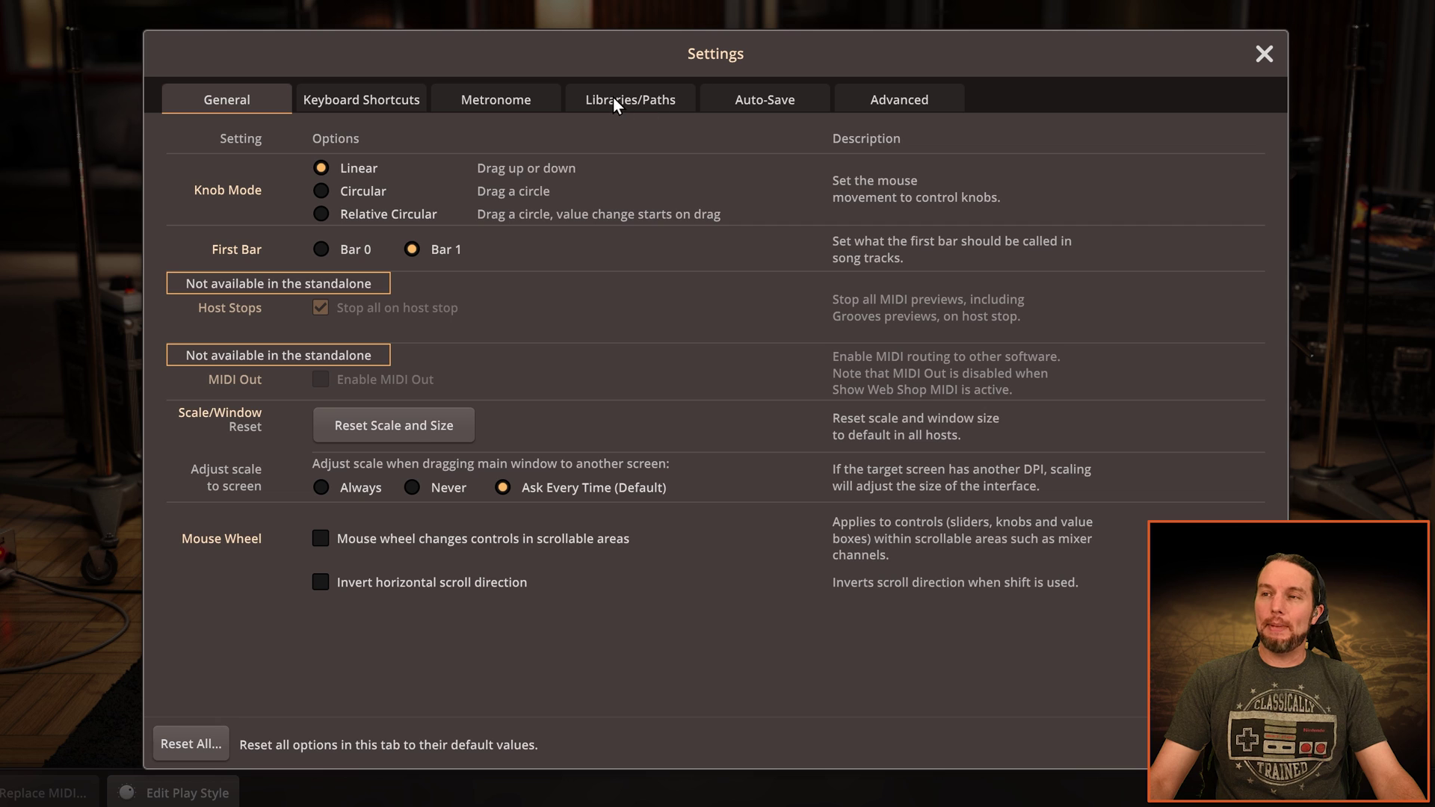
left_click(630, 100)
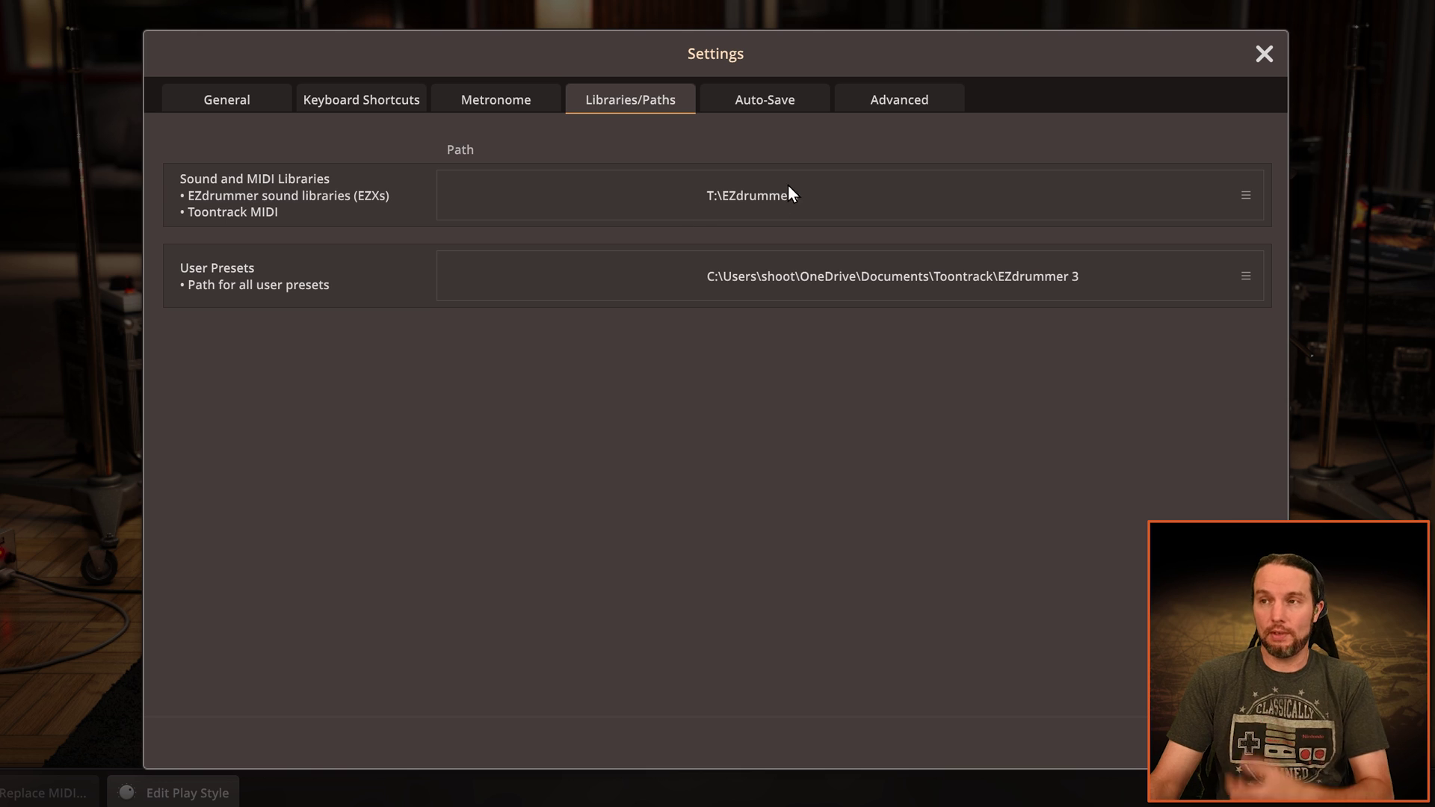
- Show the Sound and MIDI Libraries location in Explorer and browse the EZdrummer folder's contents down to Midi and Sounds
left_click(1242, 195)
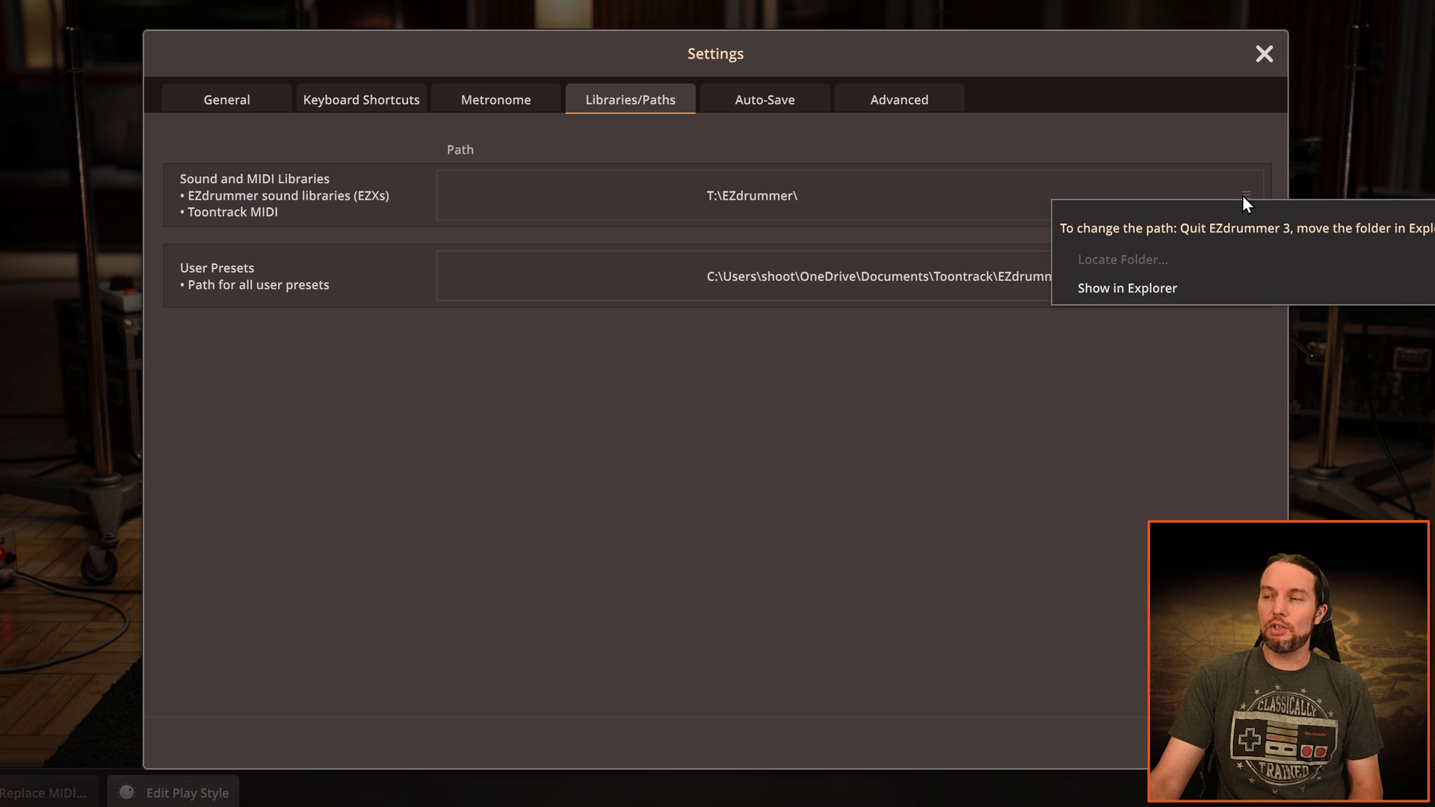
left_click(1157, 288)
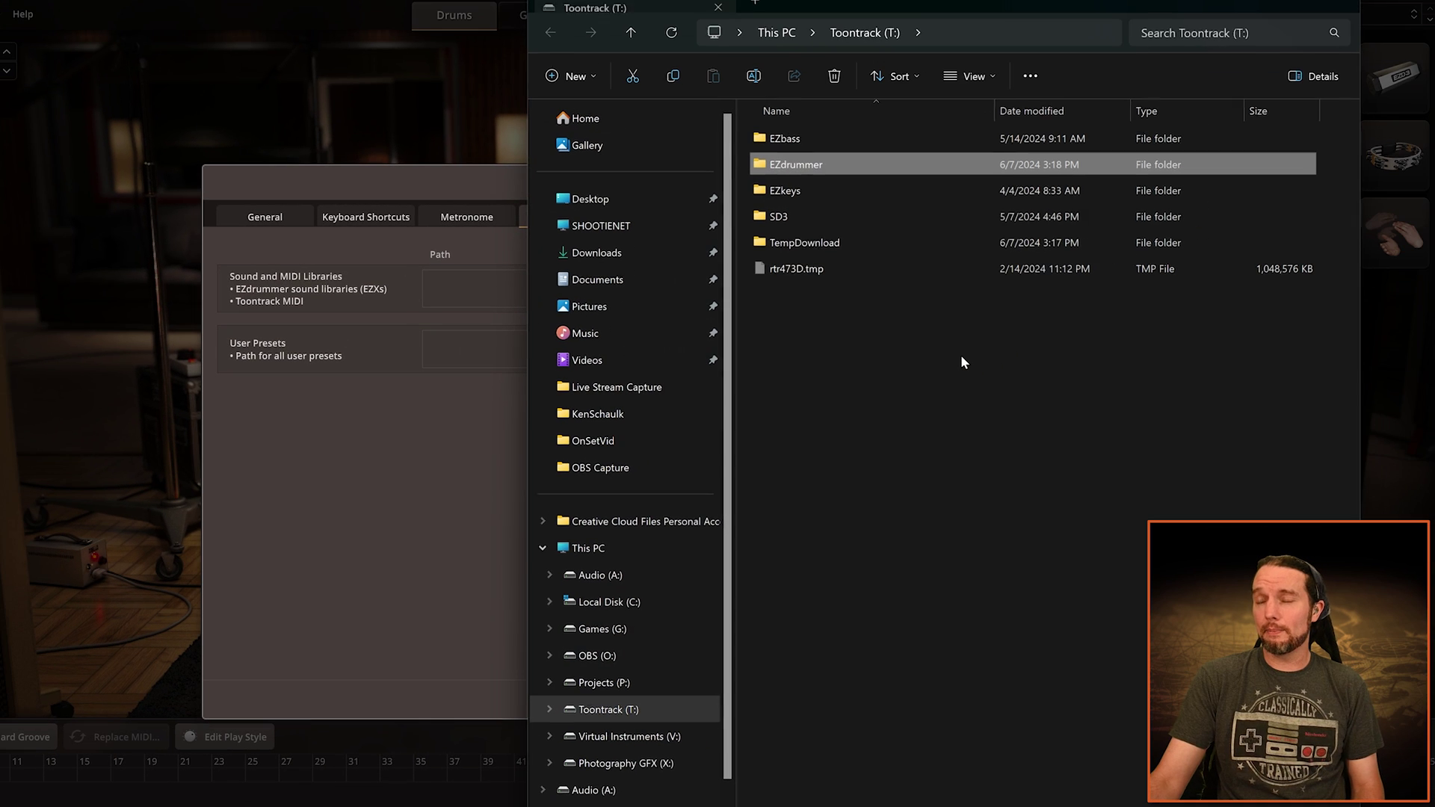
double_click(778, 166)
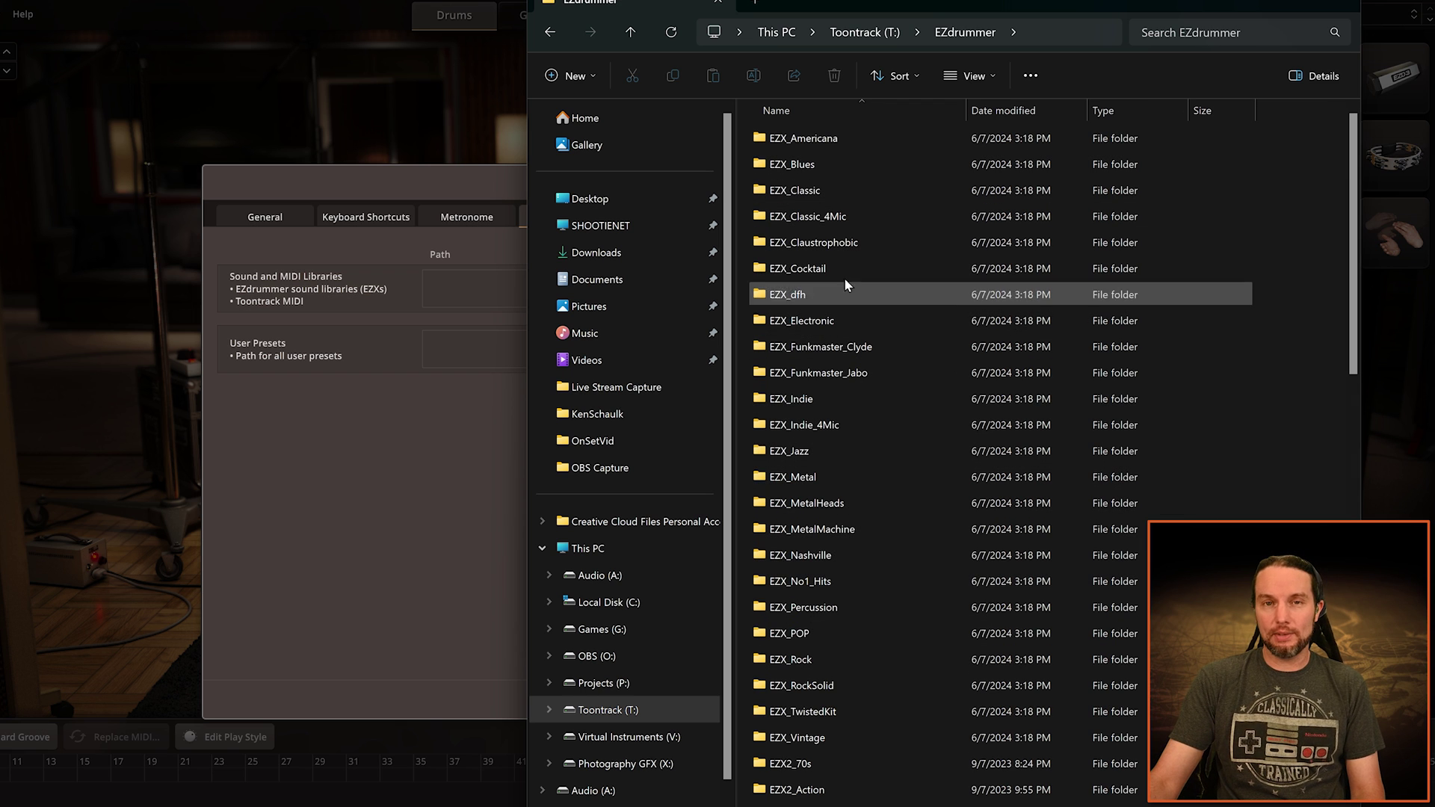
left_click_drag(1357, 127, 1357, 583)
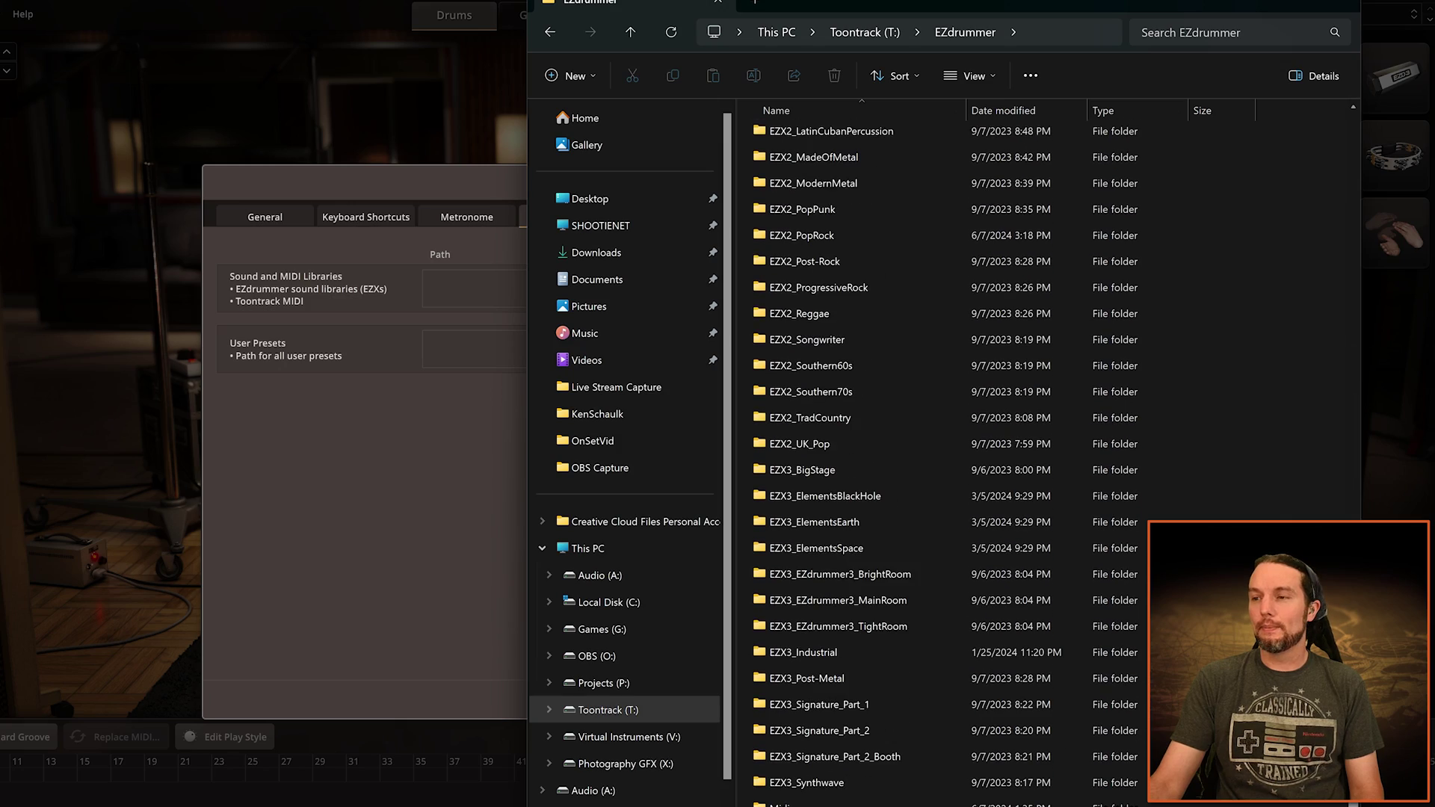
left_click_drag(1010, 13, 476, 26)
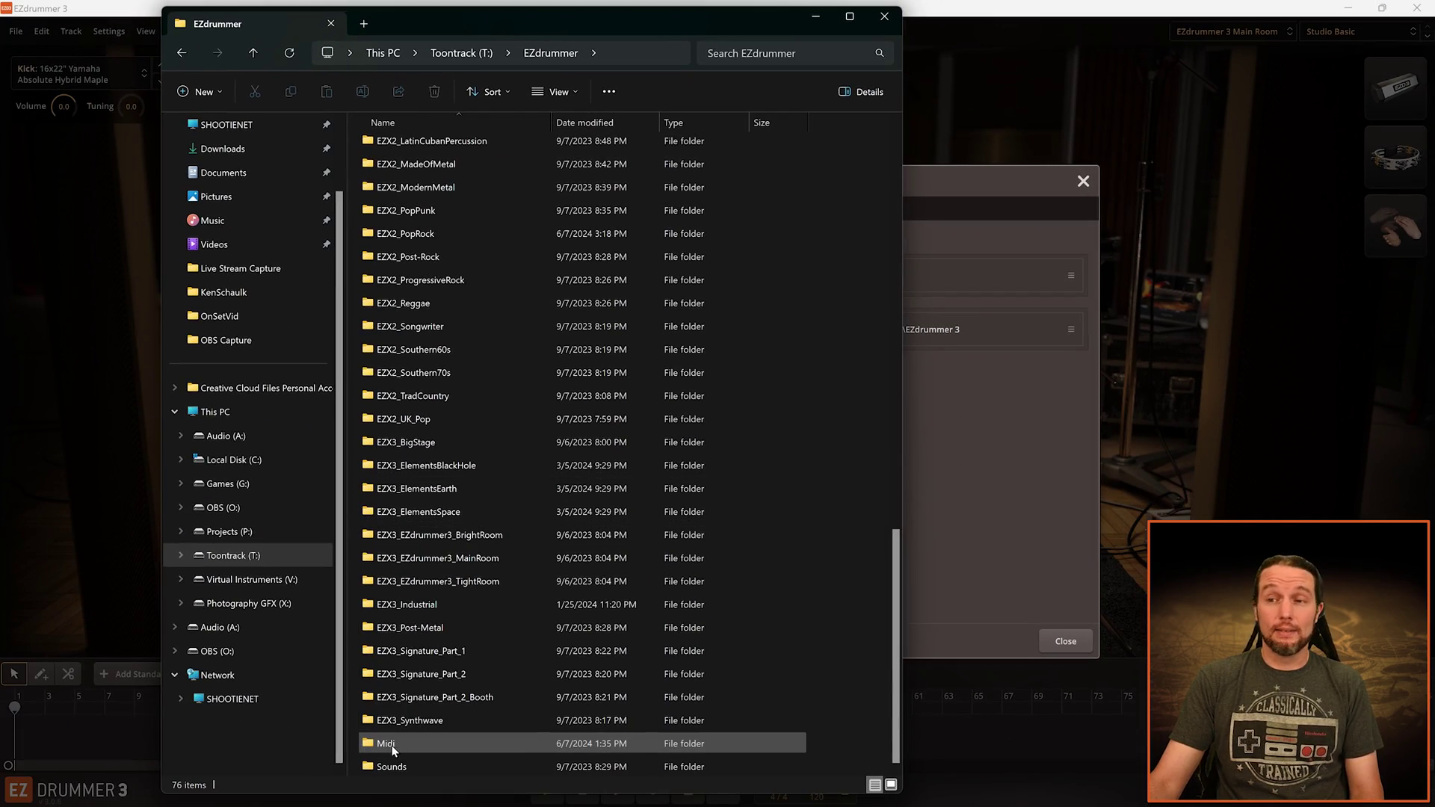
- Open the Midi folder and check the combined size of the 02_@EZDRUMMER_2_MODERN#VINTAGE and 02_@EZDRUMMER_2_PERCUSSION folders in their properties
double_click(386, 744)
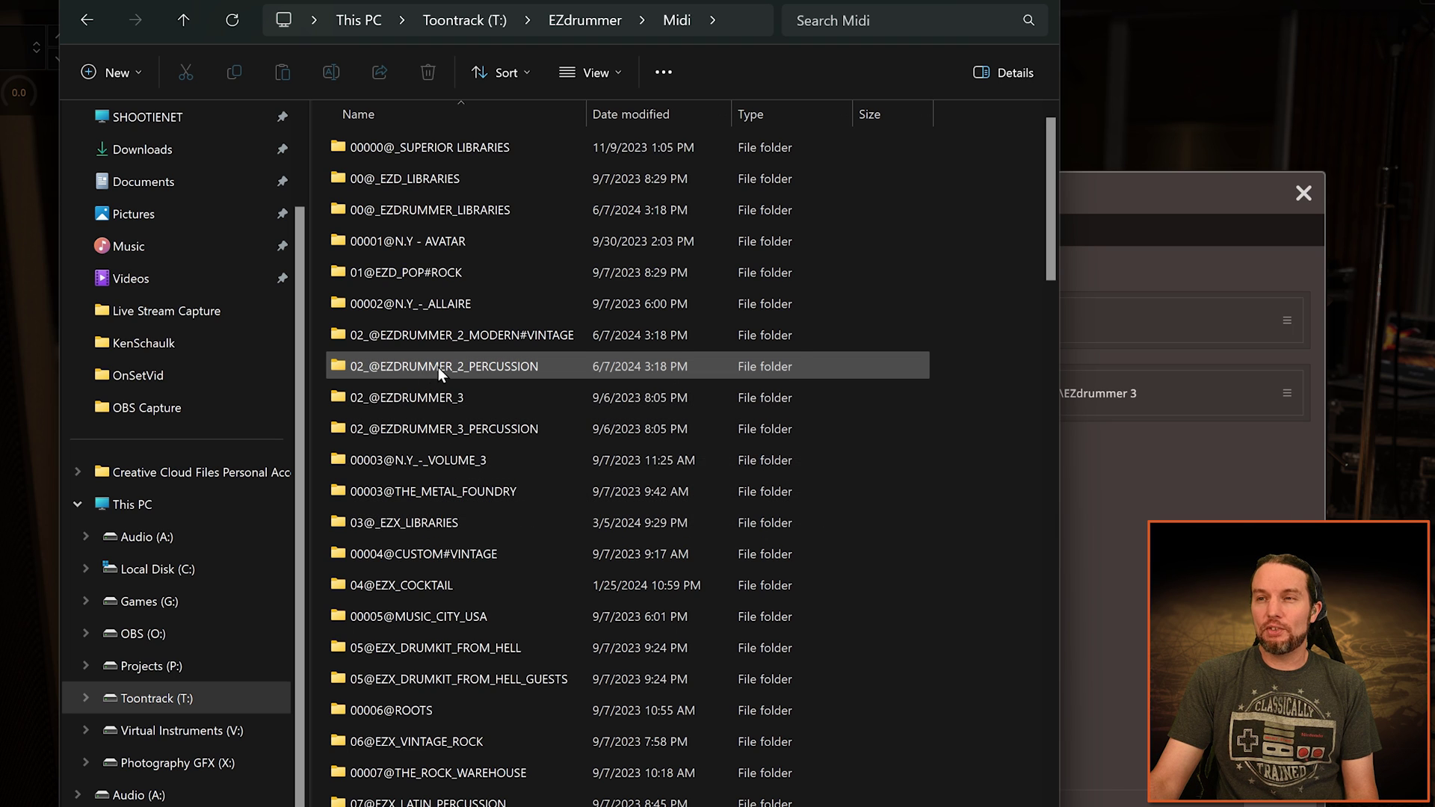
left_click(461, 334)
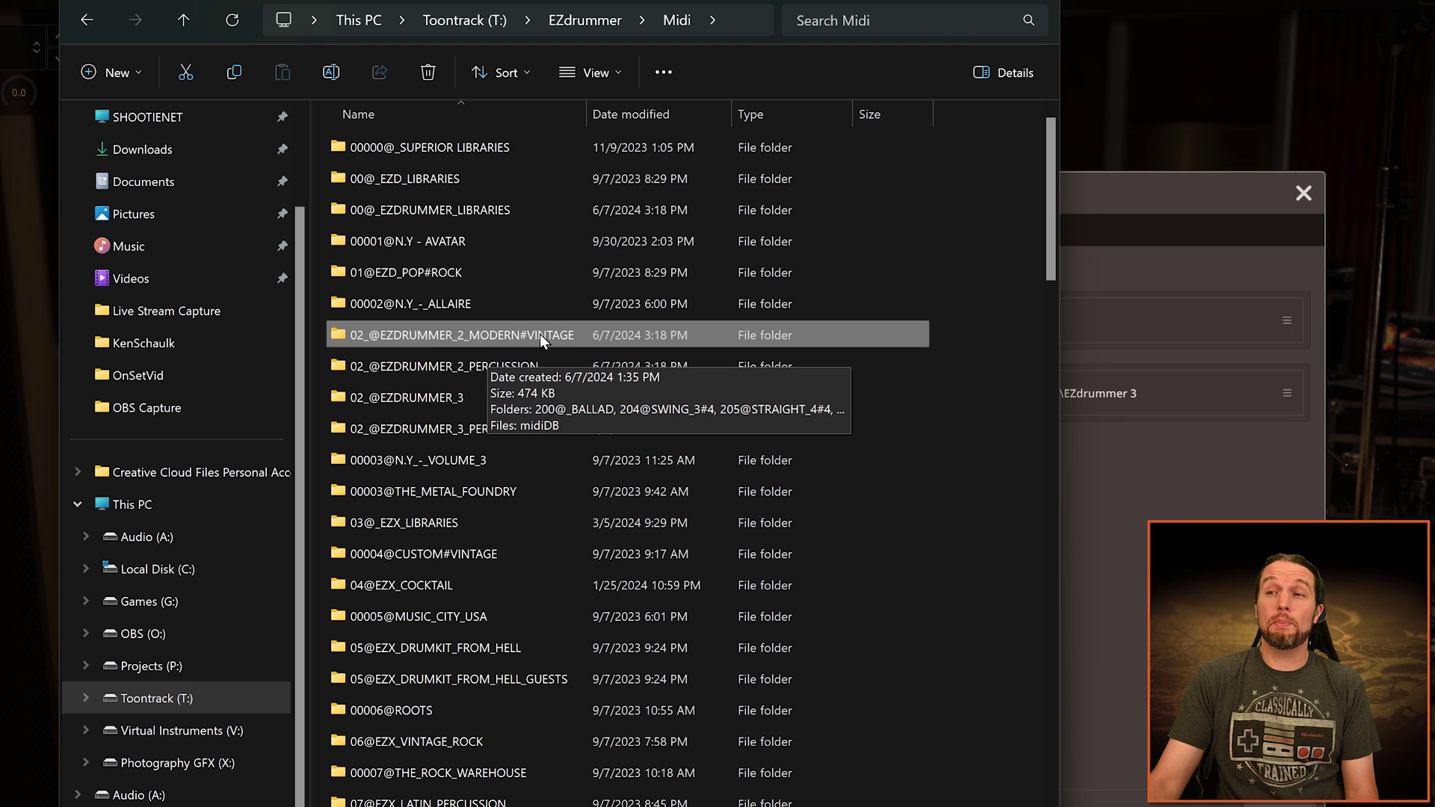
left_click(437, 367)
left_click(455, 338, "ctrl")
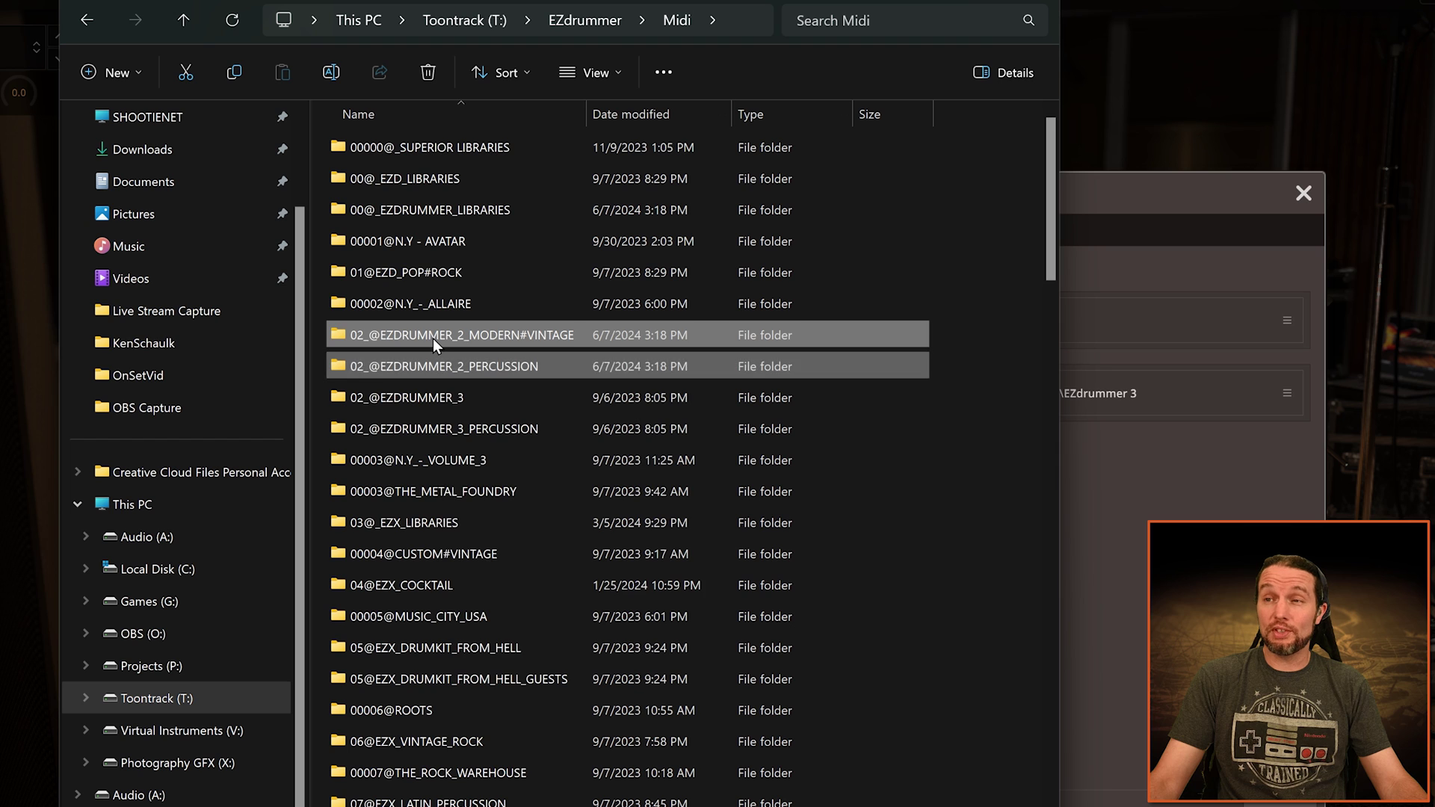
right_click(433, 339)
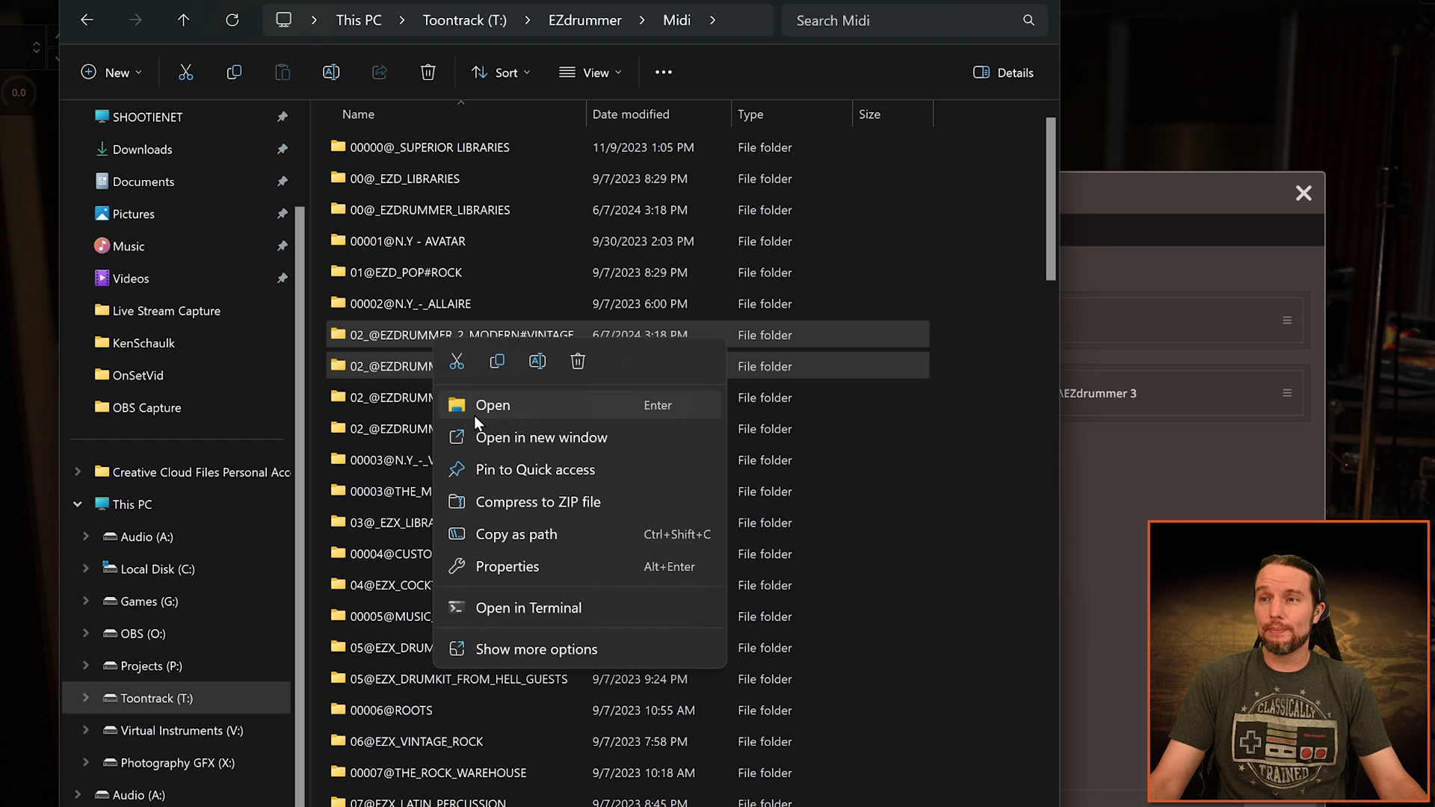
left_click(492, 565)
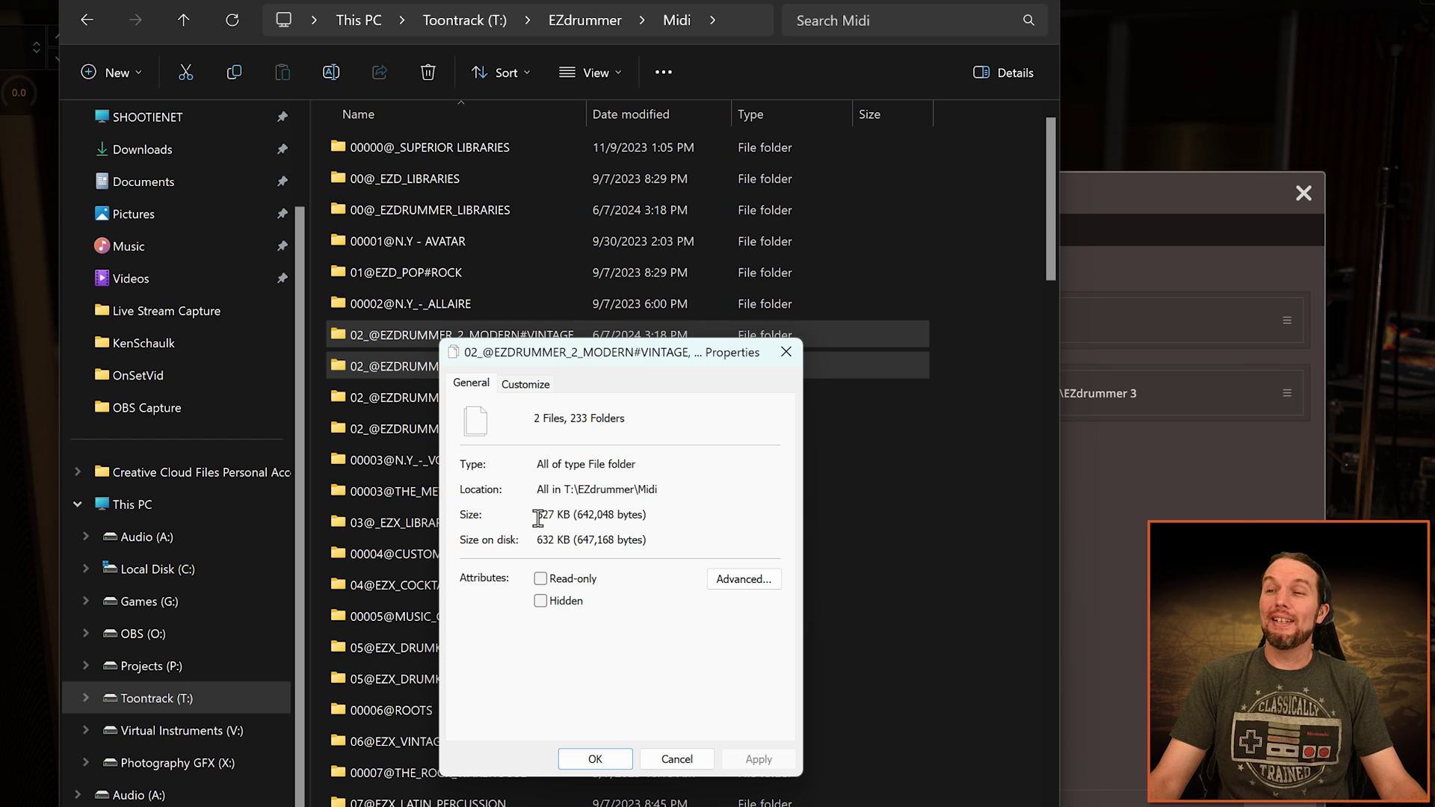
left_click(786, 352)
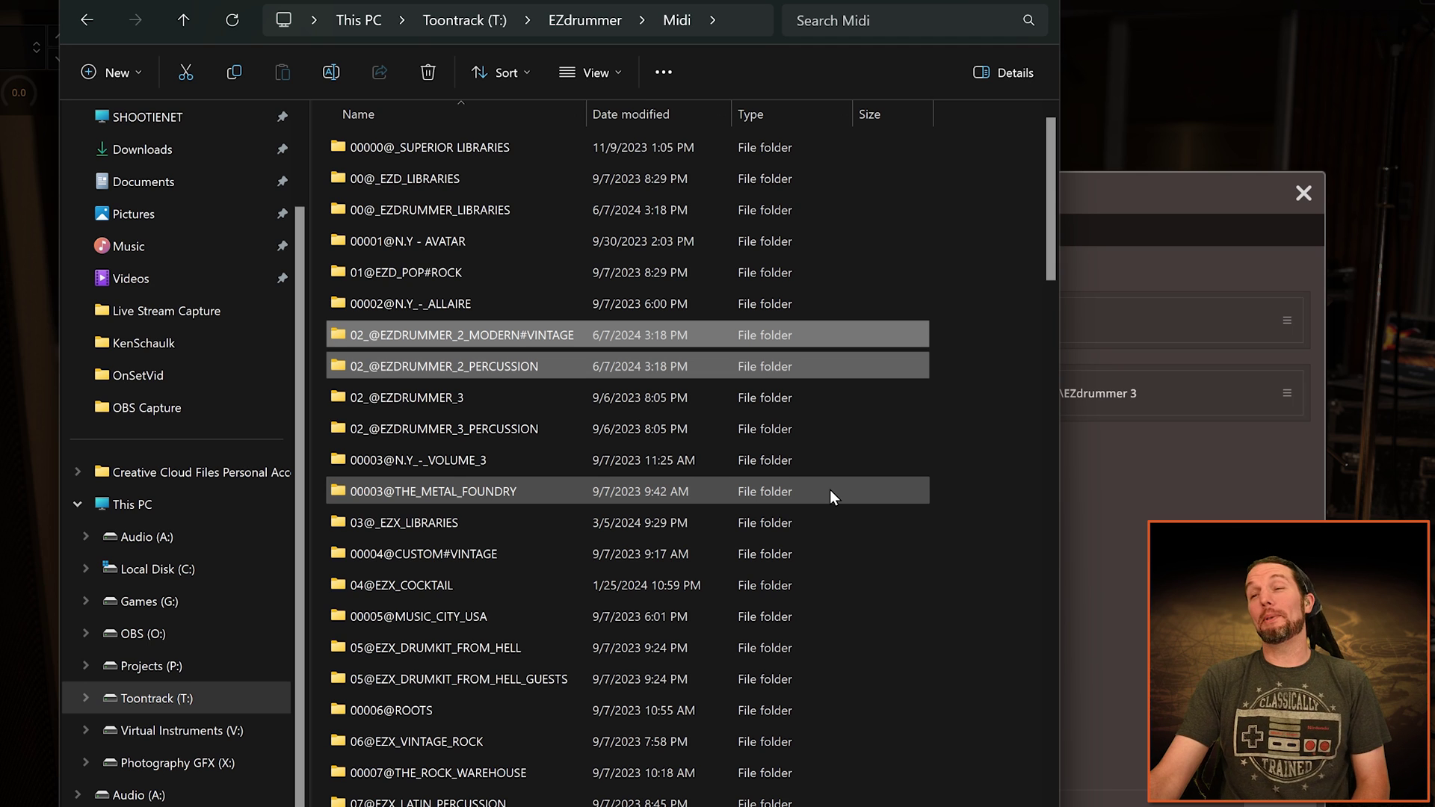
right_click(479, 333)
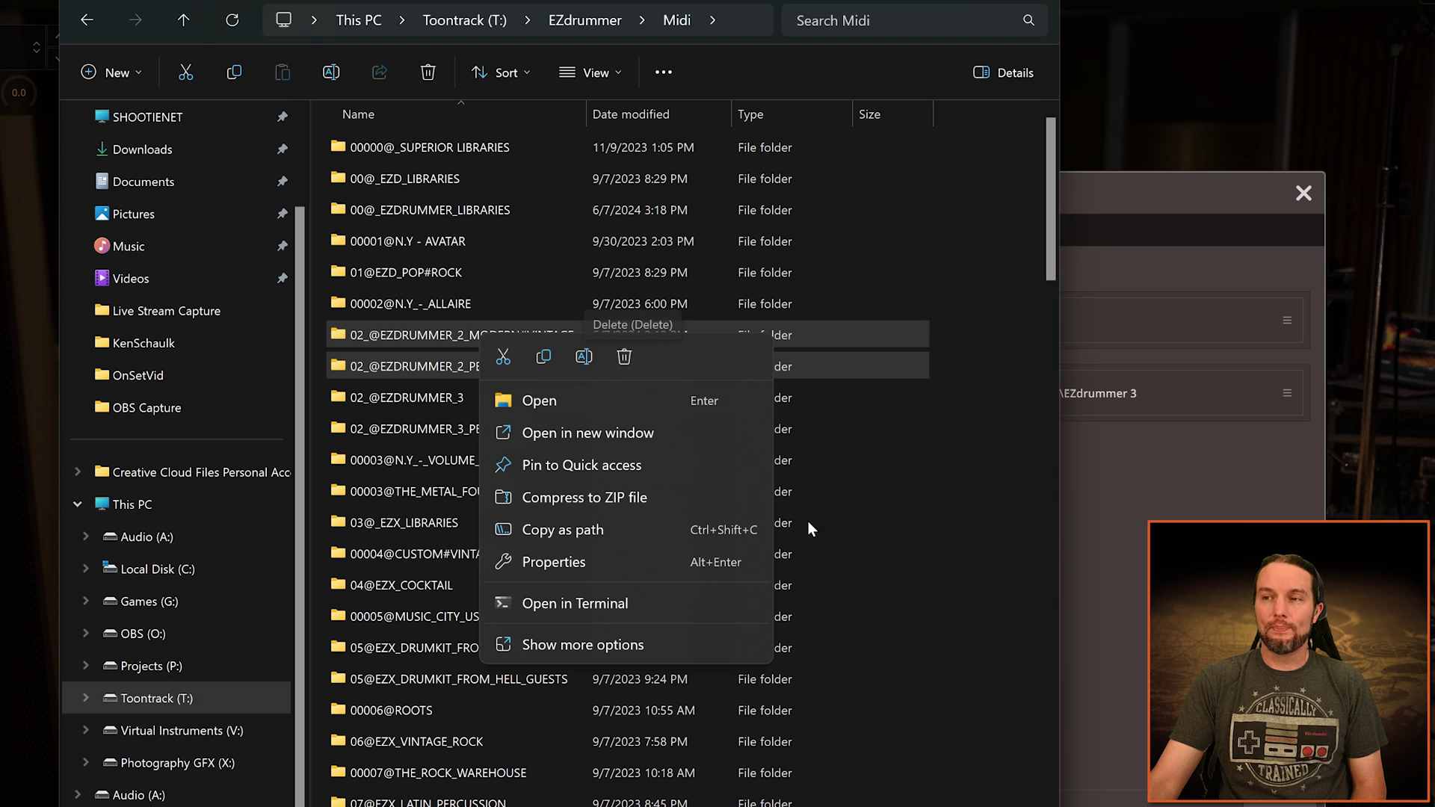
left_click(975, 649)
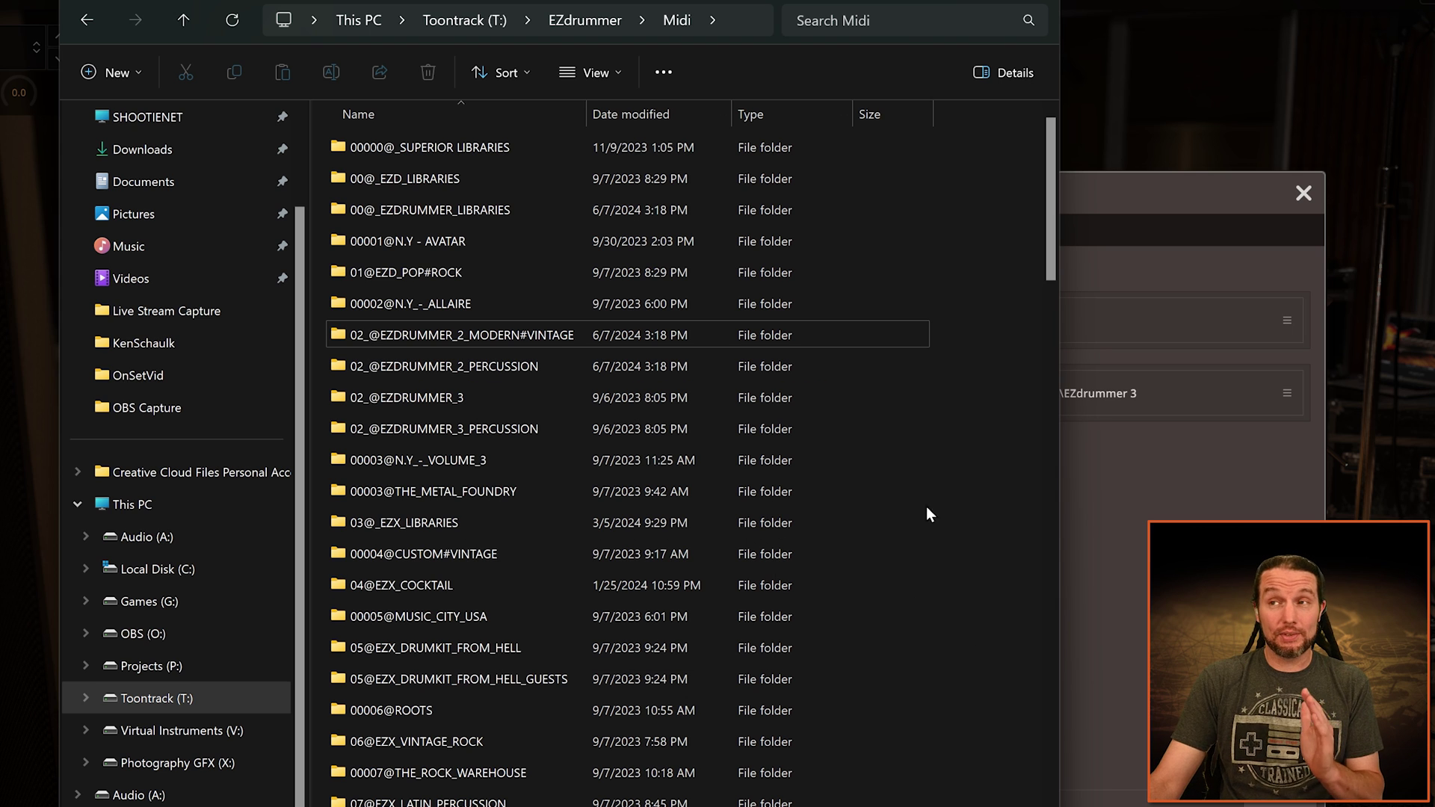
- Return to the EZdrummer 3 settings and show the Advanced options with the MIDI database restore
key("alt+Tab")
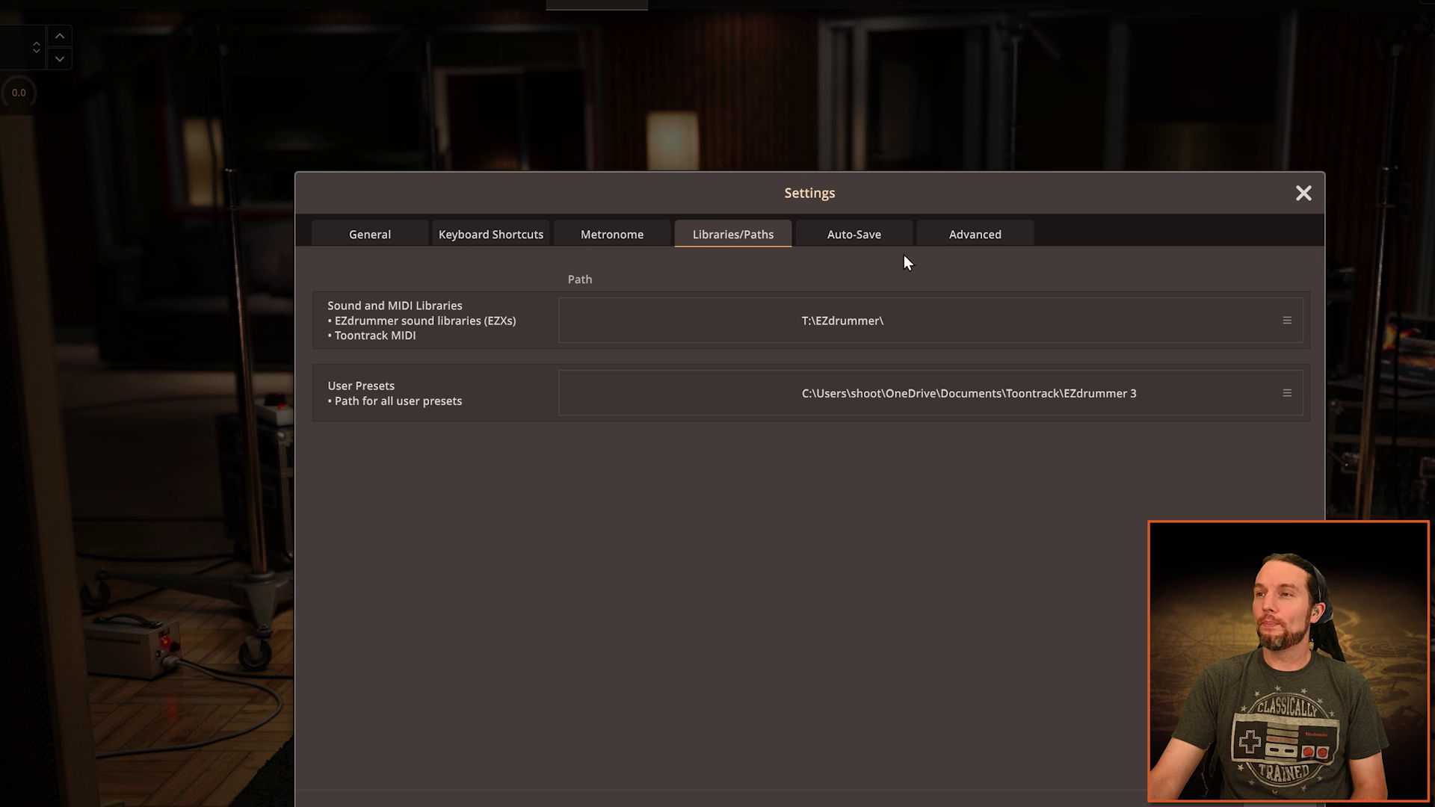
left_click(954, 231)
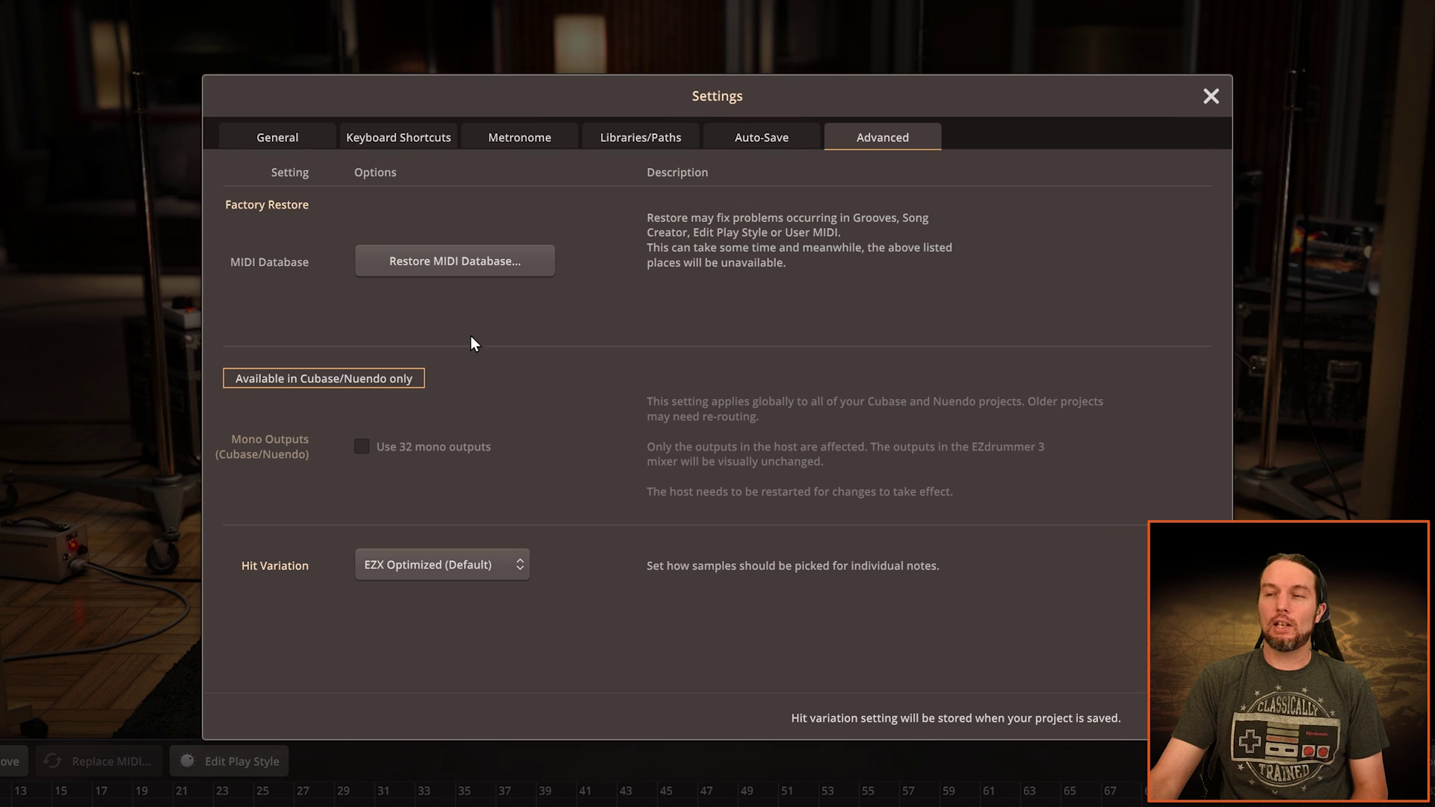